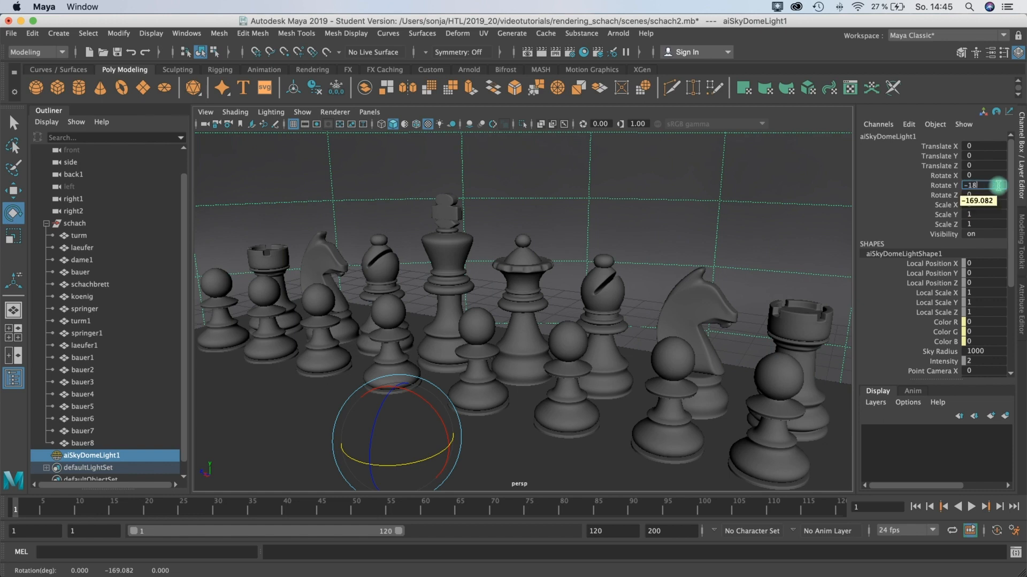
- Set the sky dome light's Rotate Y to -180
type("0")
key("Return")
left_click_drag(632, 295, 486, 263, "alt")
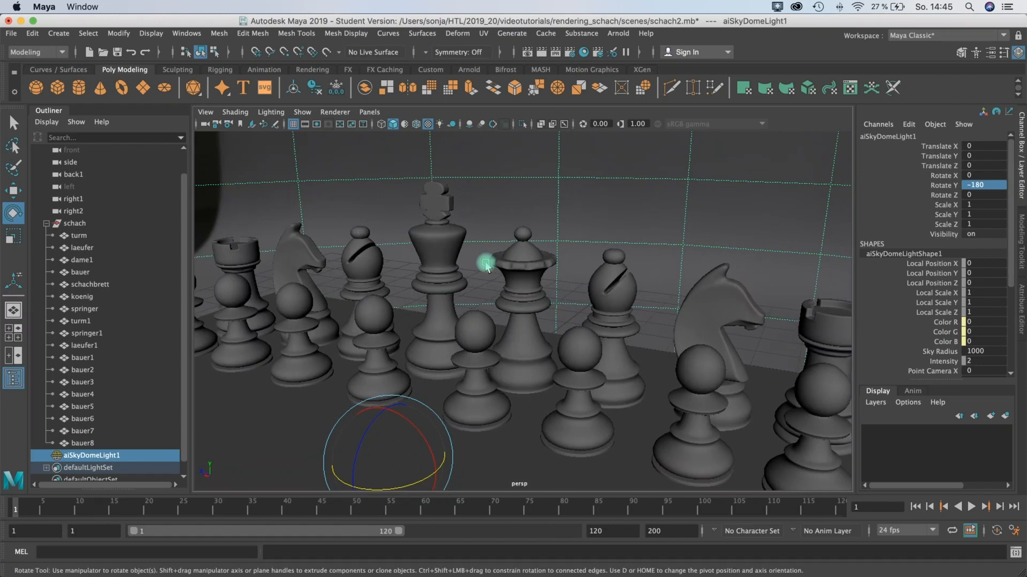
- Assign a new Arnold aiStandardSurface material to the queen, dame1
left_click(525, 286)
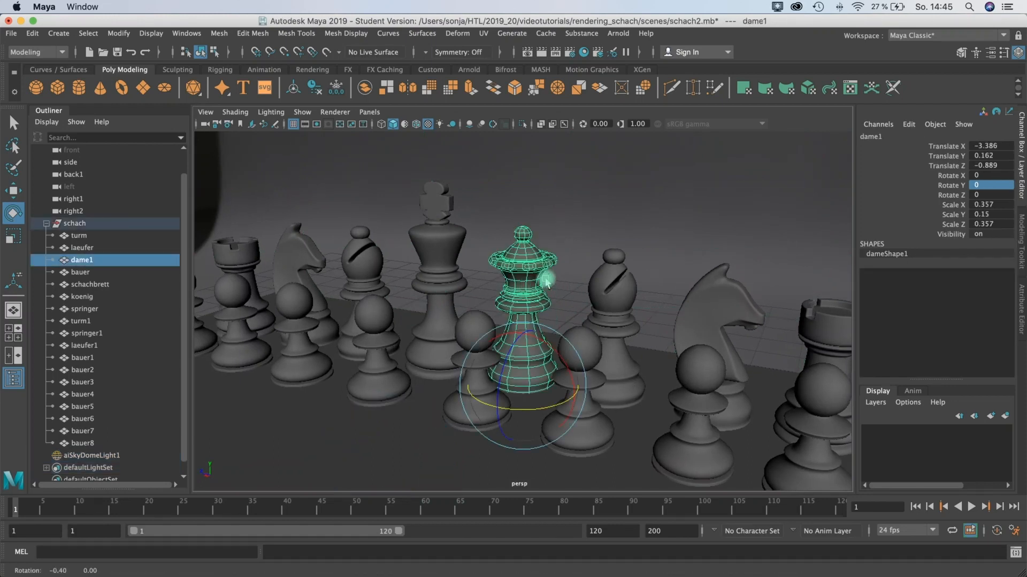
left_click_drag(545, 281, 551, 282, "alt")
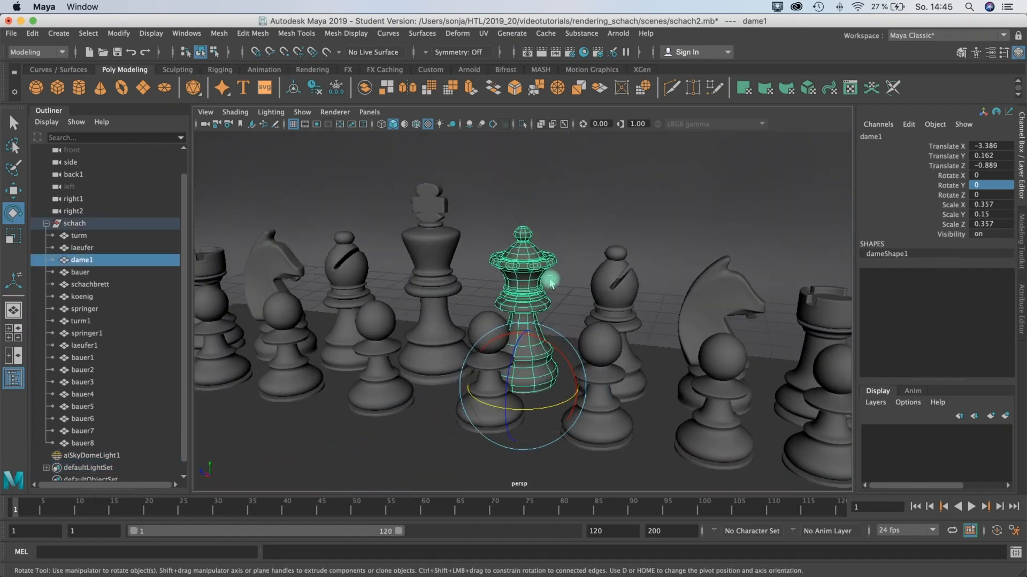
right_click(526, 264)
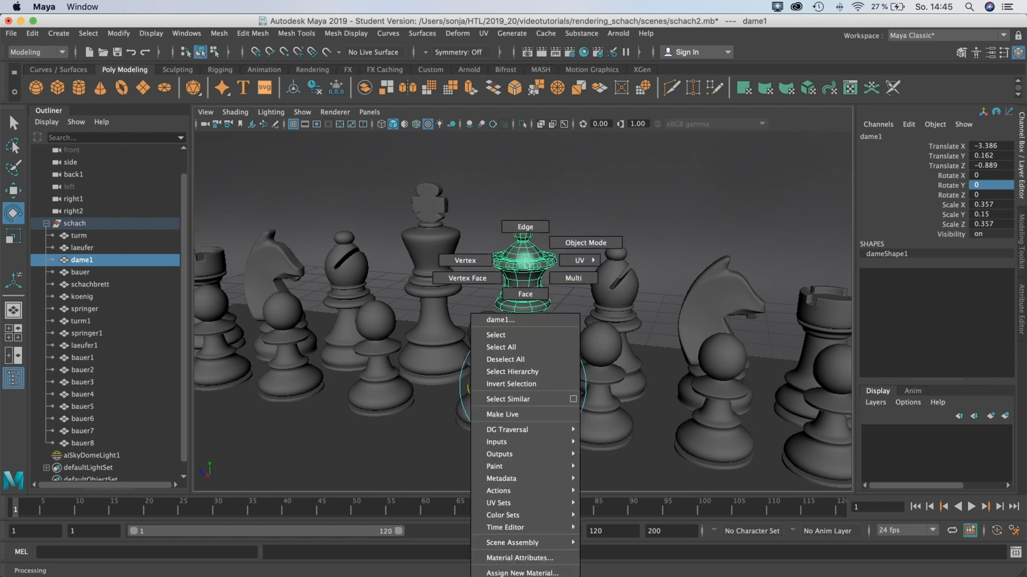
right_click(524, 234)
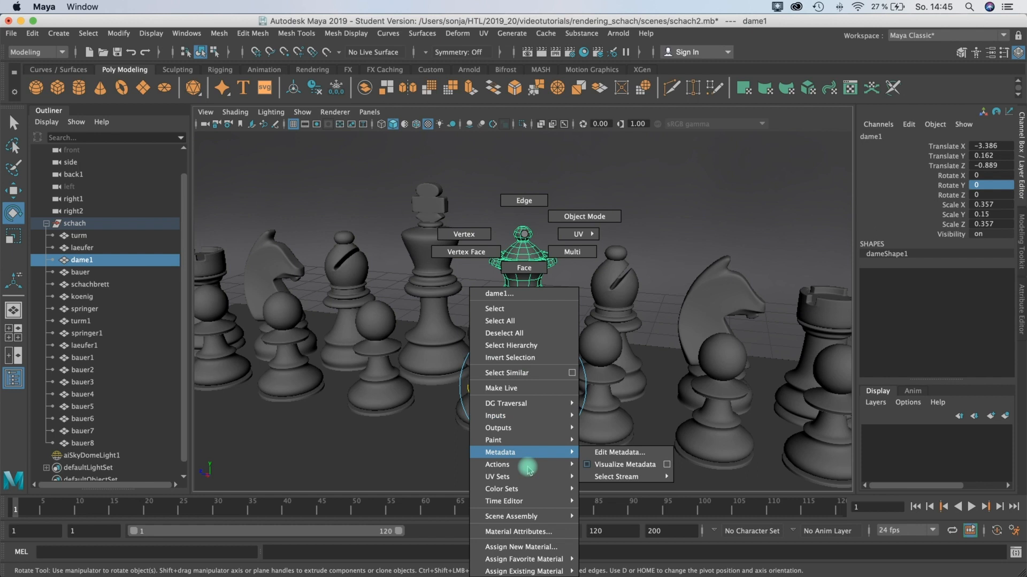
mouse_move(526, 504)
mouse_move(528, 522)
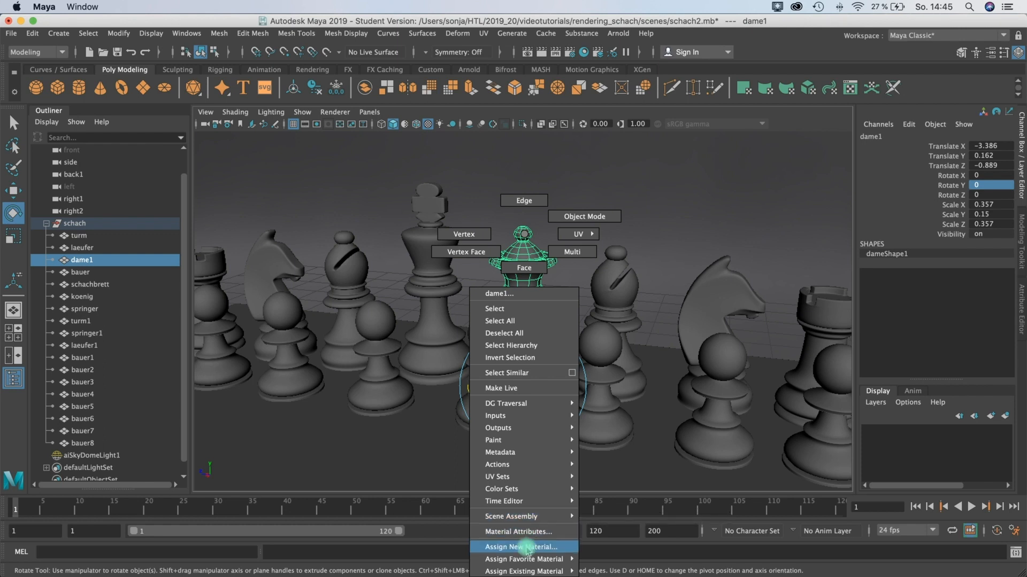
left_click(527, 548)
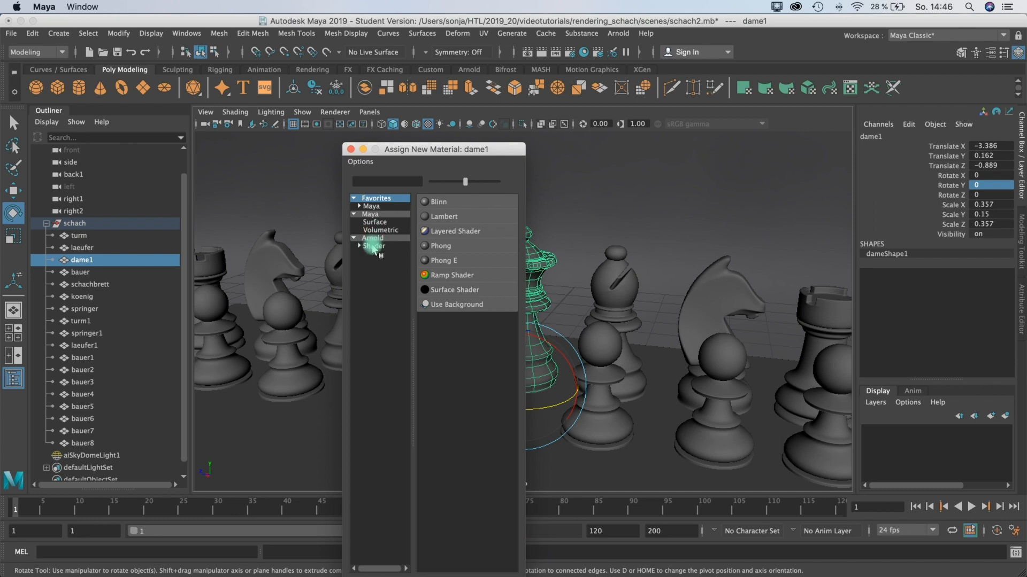
left_click(373, 247)
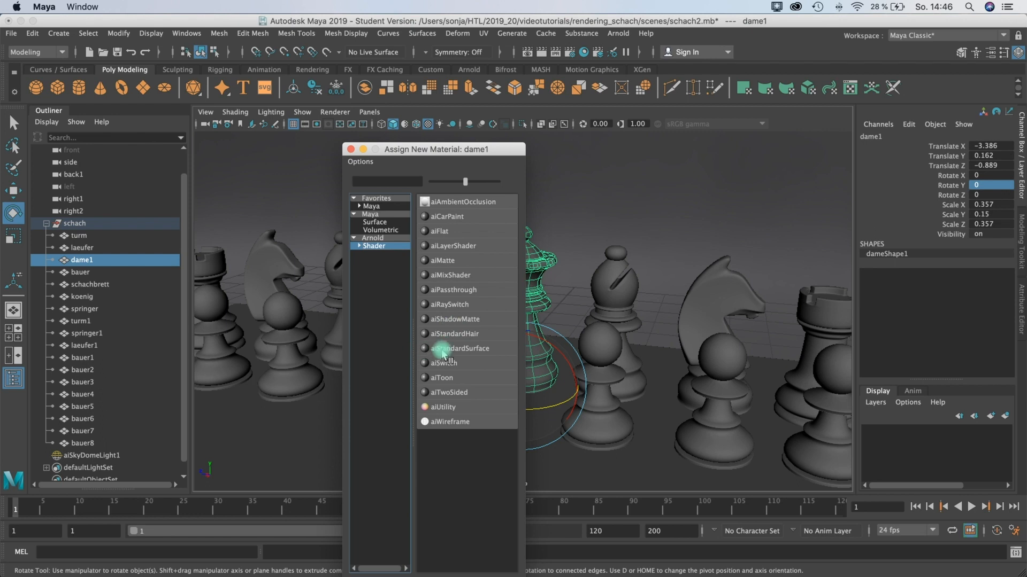
left_click(473, 350)
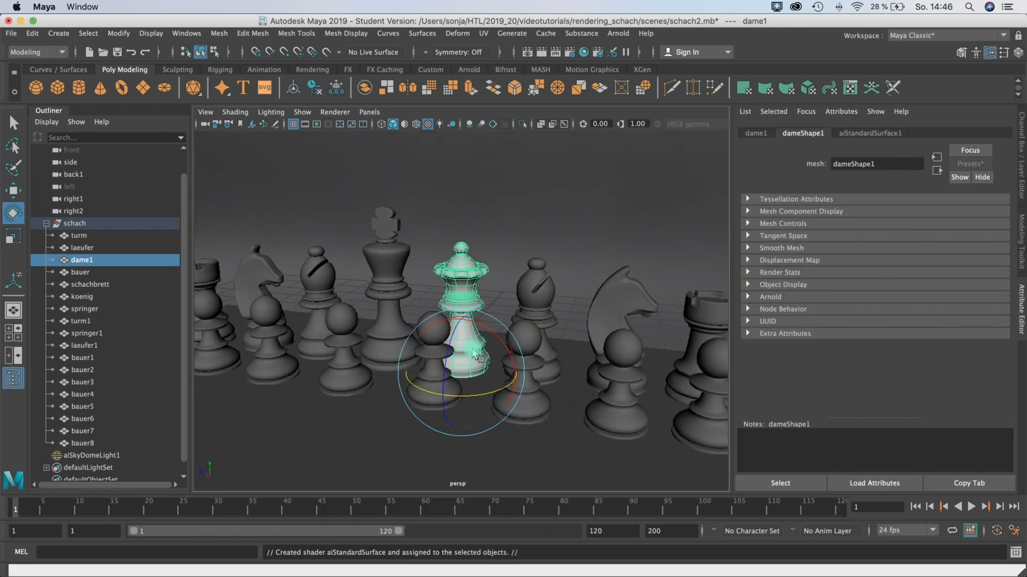
- Set the base color of the queen's aiStandardSurface1 material to teal with hue 177.131, saturation 0.805 and value 0.662
left_click(854, 134)
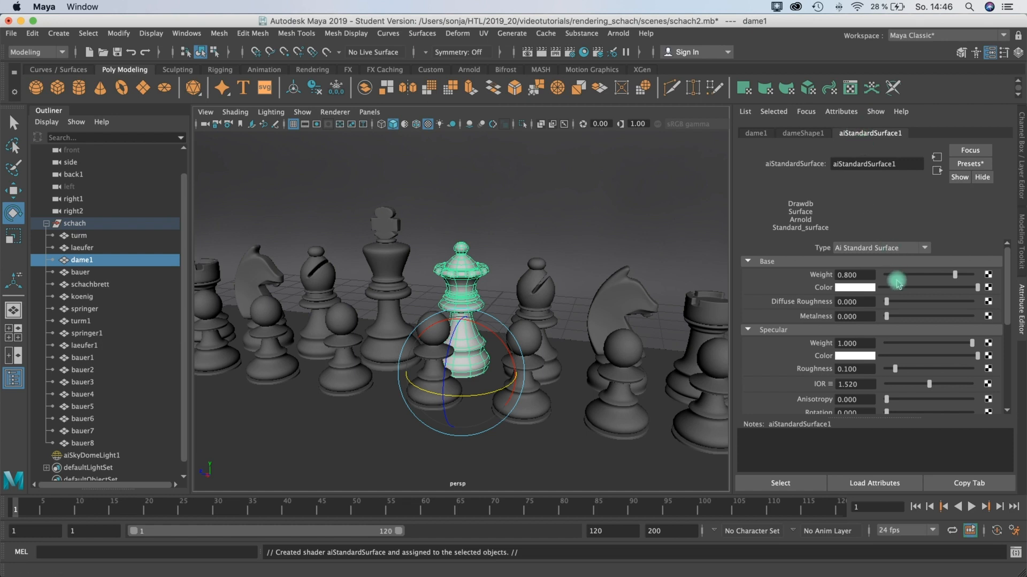
left_click(799, 133)
left_click(866, 133)
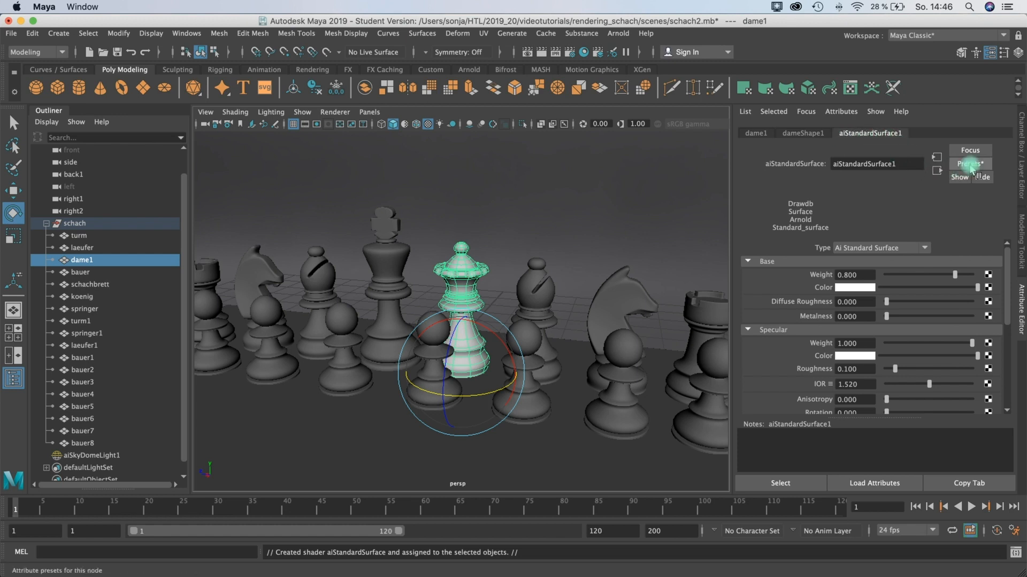
left_click(856, 287)
left_click_drag(390, 281, 414, 293)
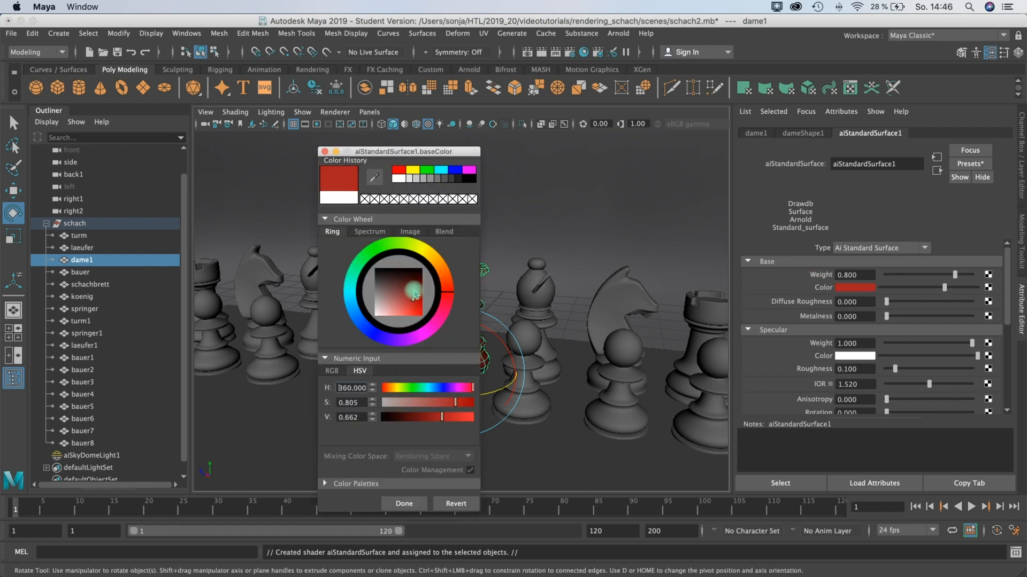
left_click_drag(405, 152, 671, 111)
left_click_drag(691, 211, 617, 243)
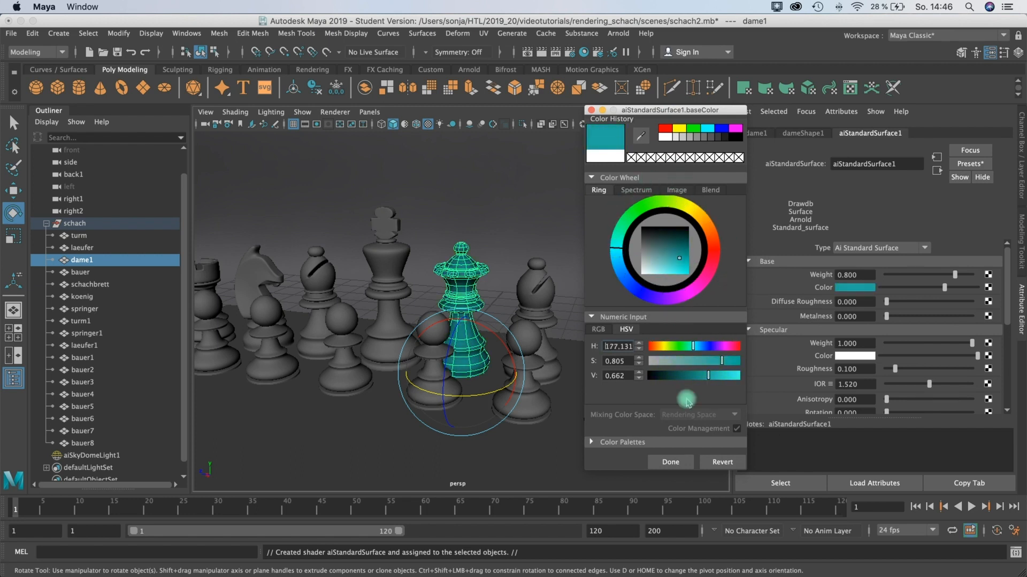
left_click(671, 463)
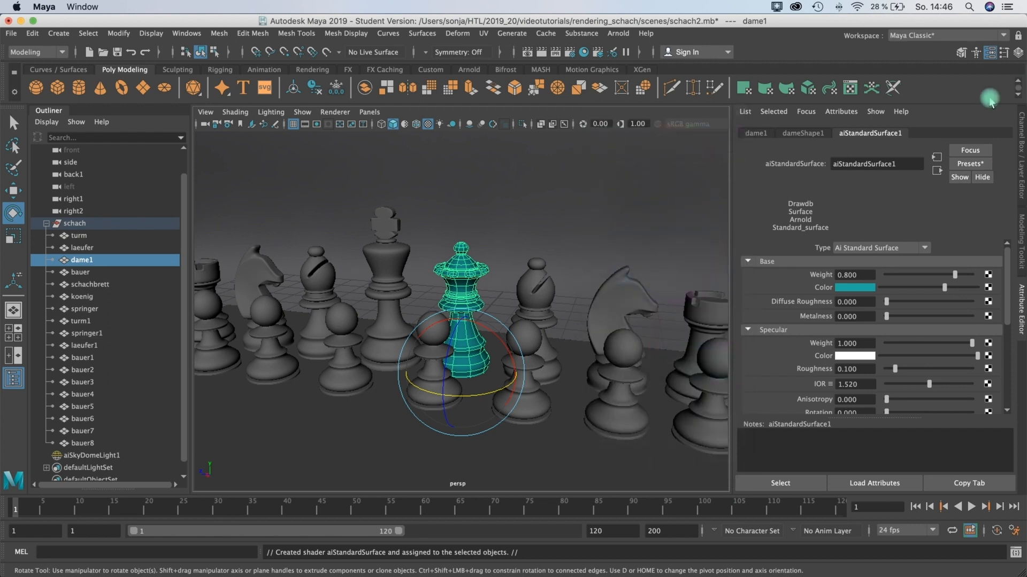
- Replace the queen's material settings with the Chrome preset
left_click(965, 163)
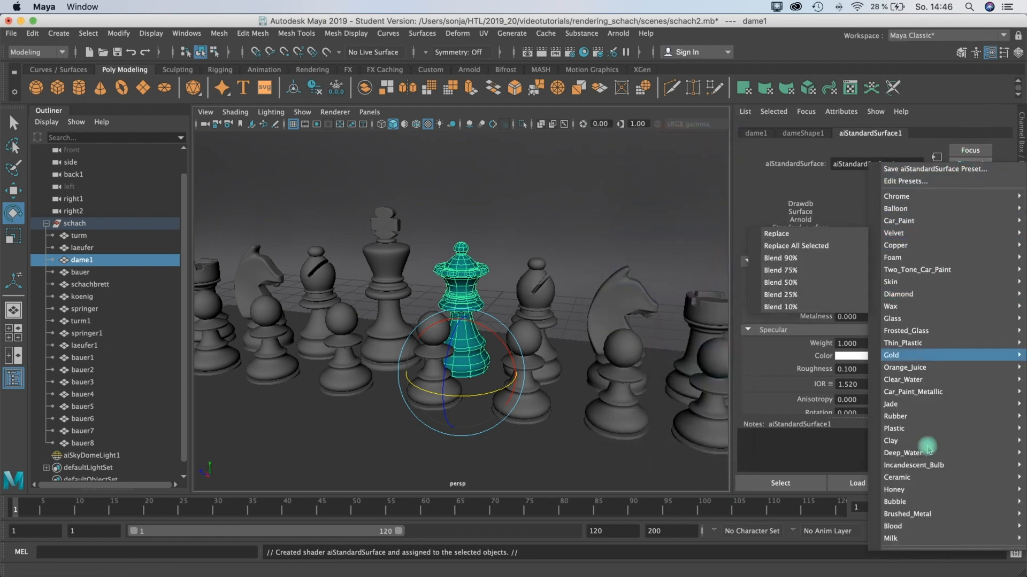
mouse_move(906, 198)
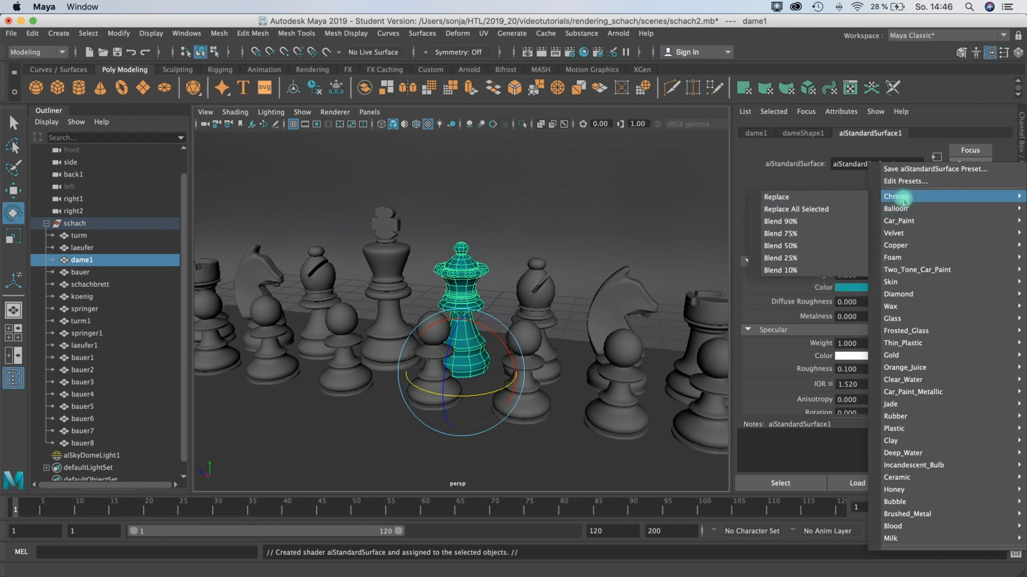
left_click(784, 200)
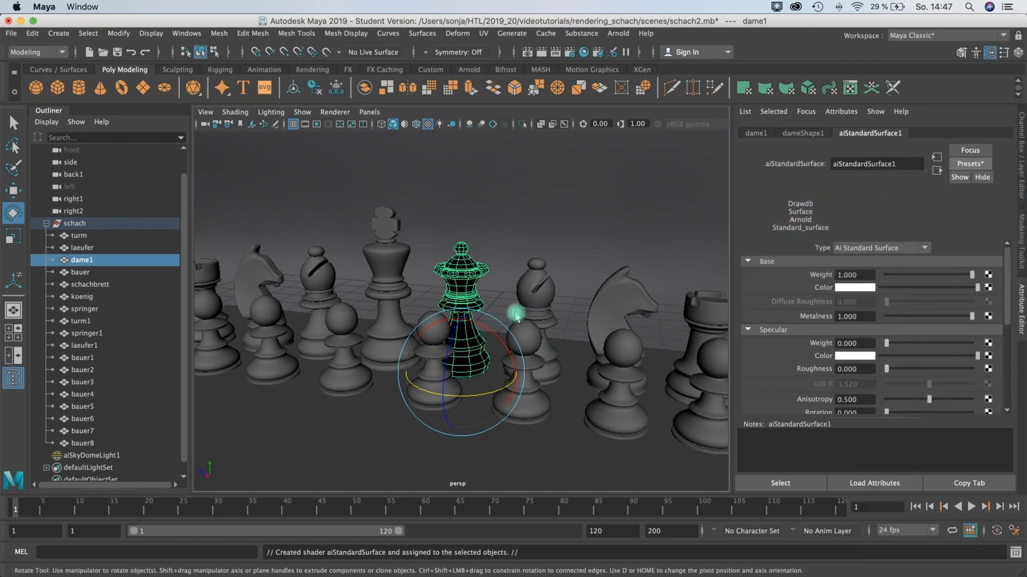
- Open the Arnold RenderView and start a live render of the queen close up, keeping the material attributes uncovered
scroll(516, 316, "up", 8)
left_click(540, 52)
left_click(617, 33)
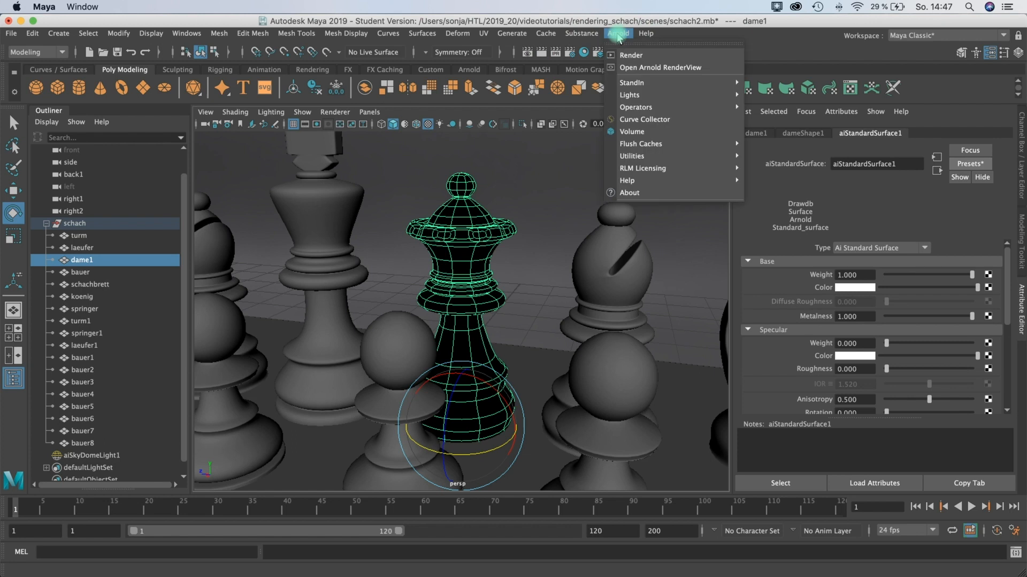
left_click(660, 67)
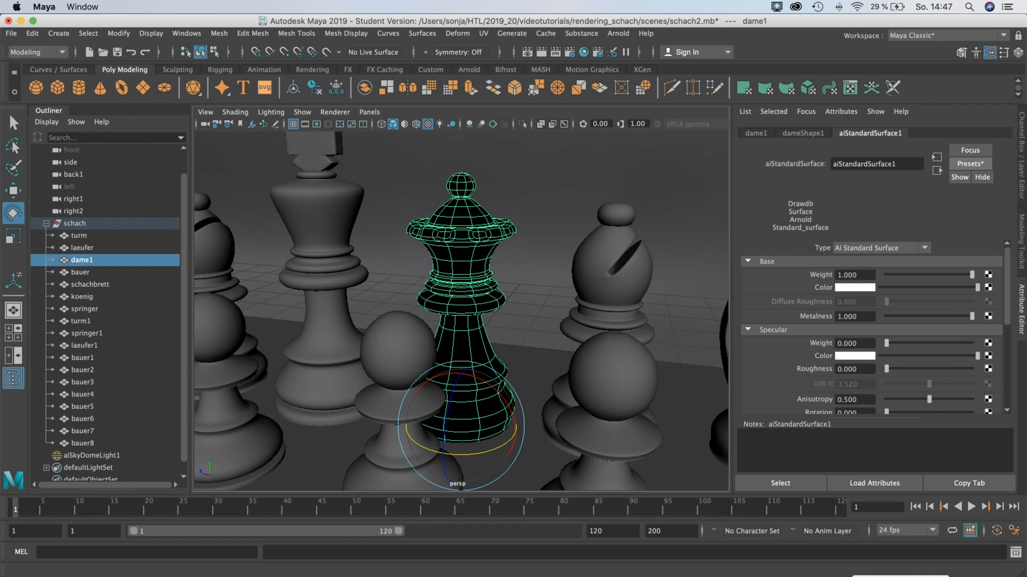
left_click(835, 576)
left_click_drag(516, 120, 318, 76)
left_click(596, 101)
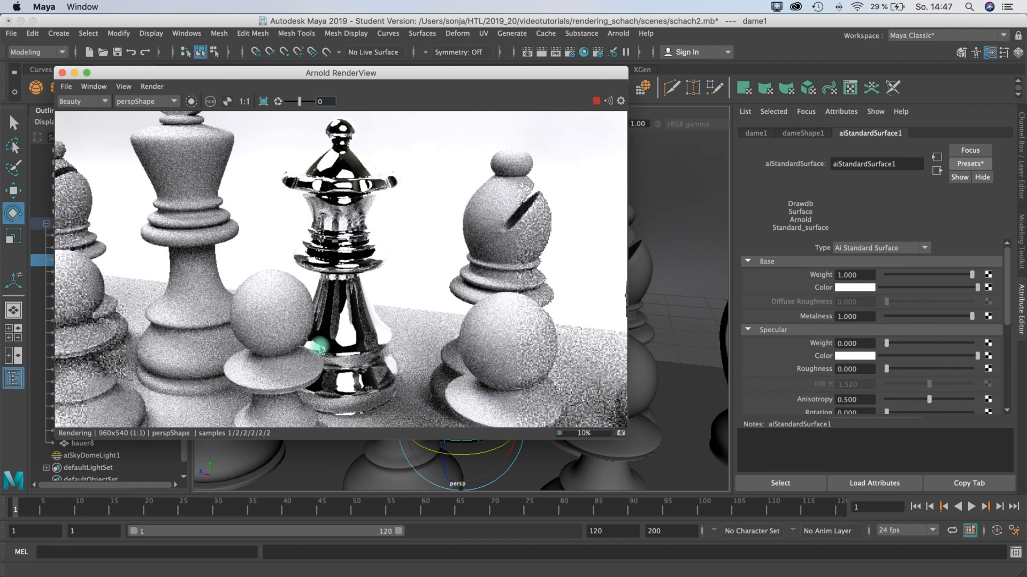
left_click_drag(403, 71, 282, 86)
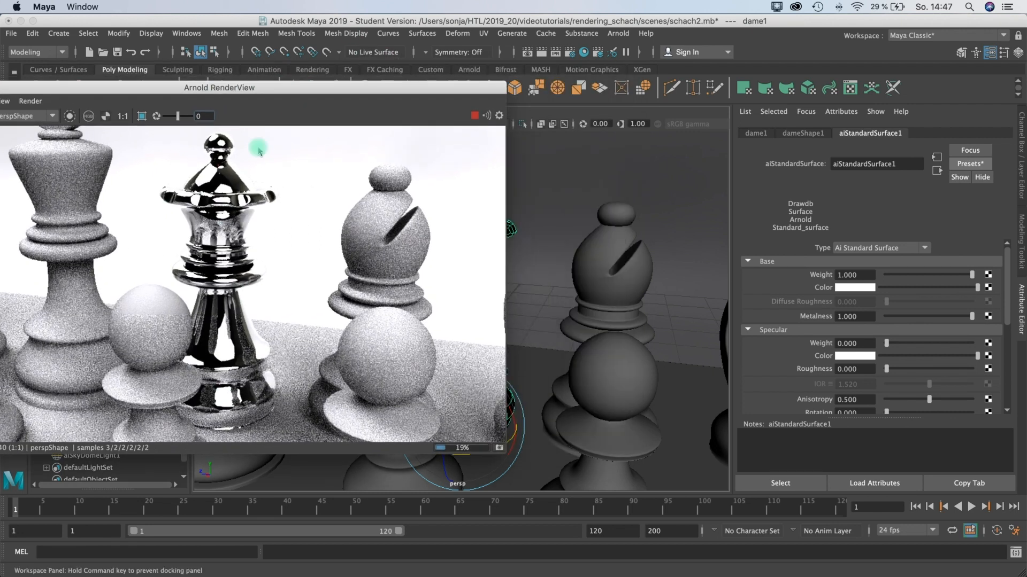
left_click_drag(359, 92, 385, 113)
- Replace the queen's material settings with the Copper preset
left_click(969, 164)
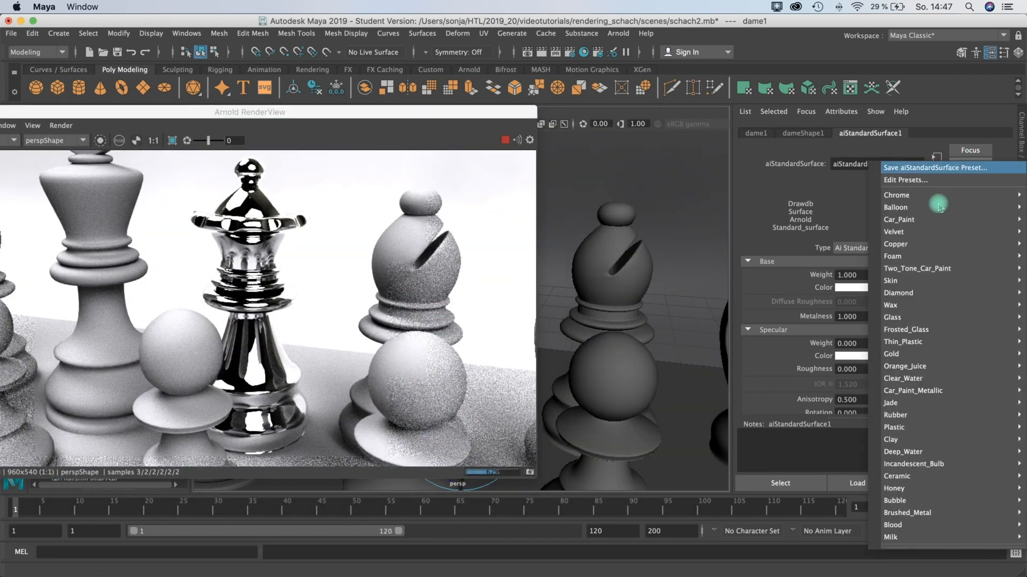
mouse_move(912, 242)
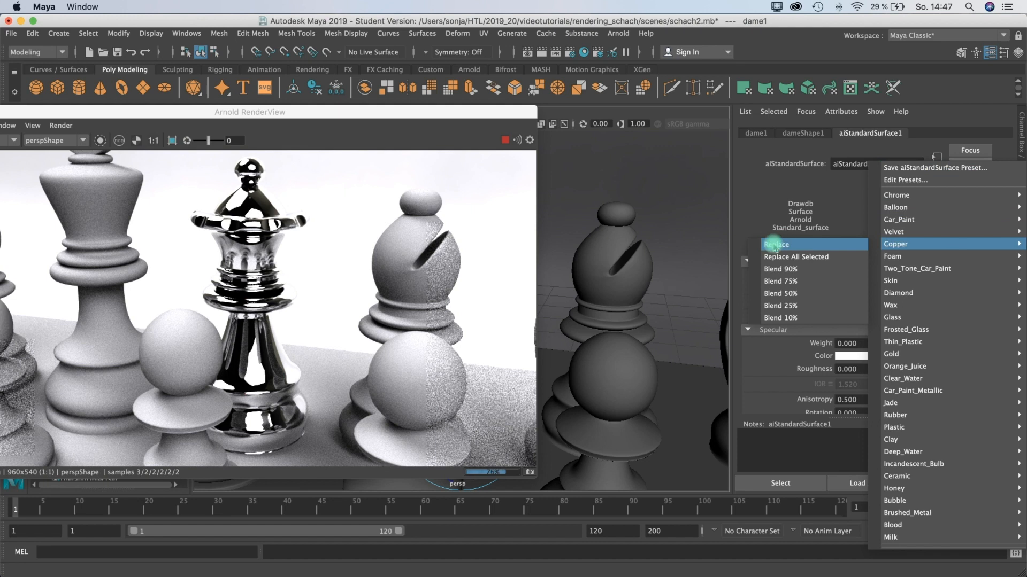
left_click(775, 244)
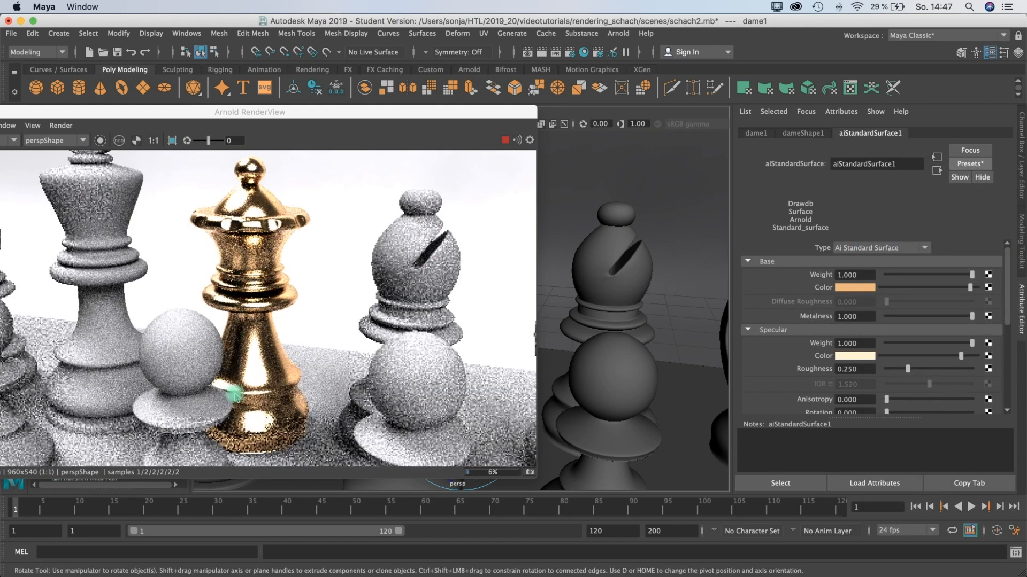
- Replace the queen's material settings with the Glass preset
left_click(966, 166)
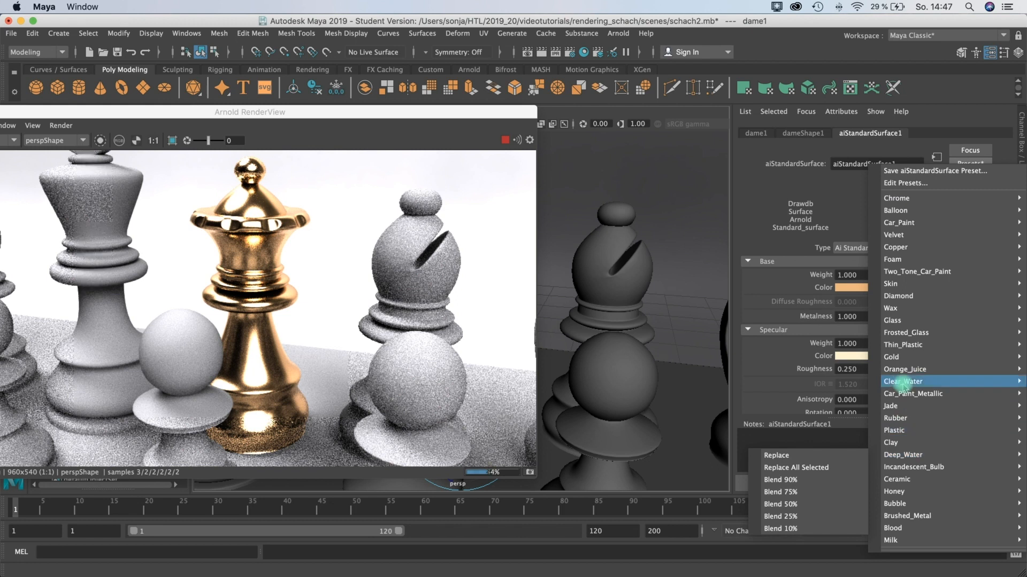
mouse_move(894, 358)
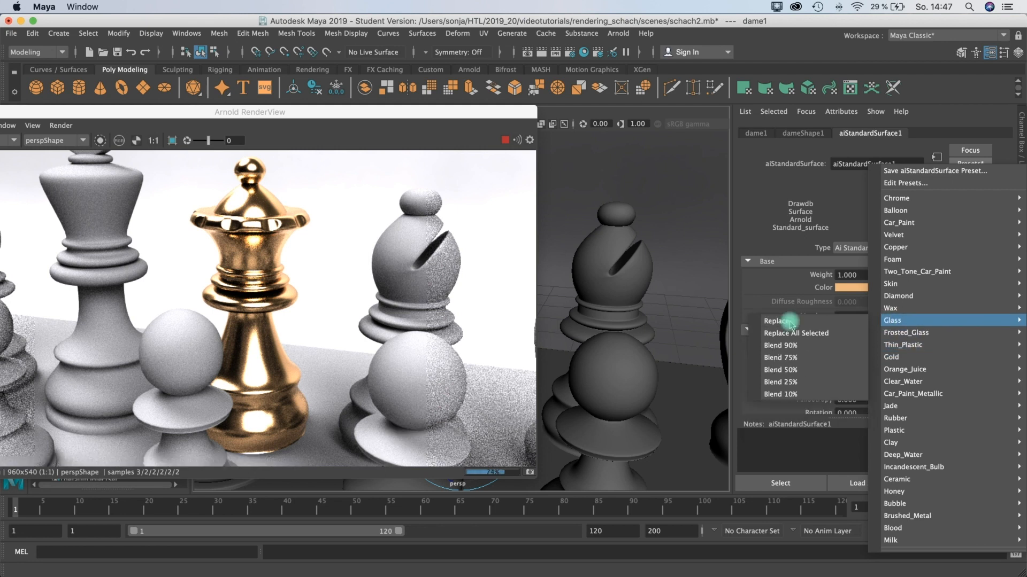
left_click(790, 323)
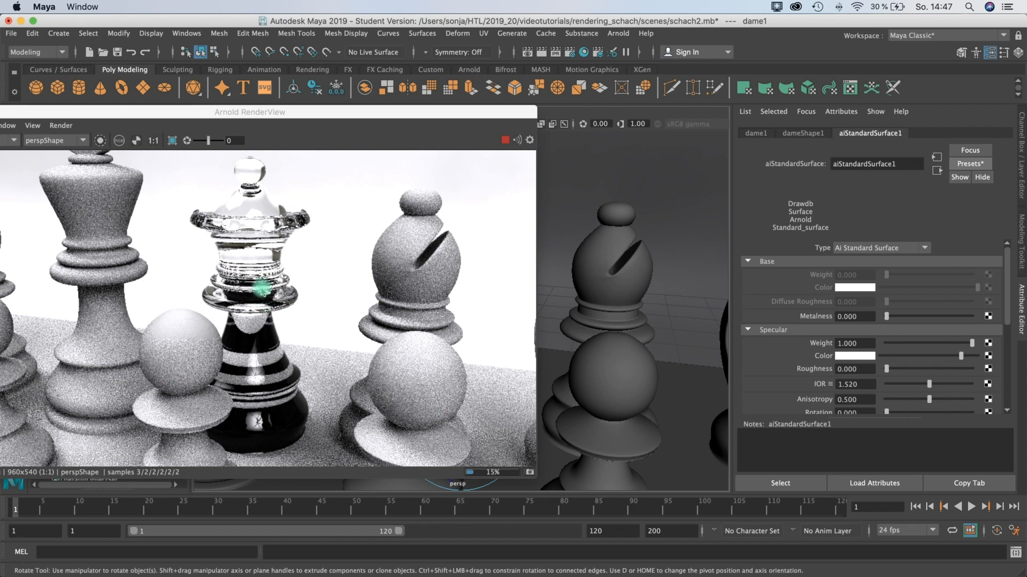
- Replace the queen's material settings with the Frosted_Glass preset
left_click(970, 163)
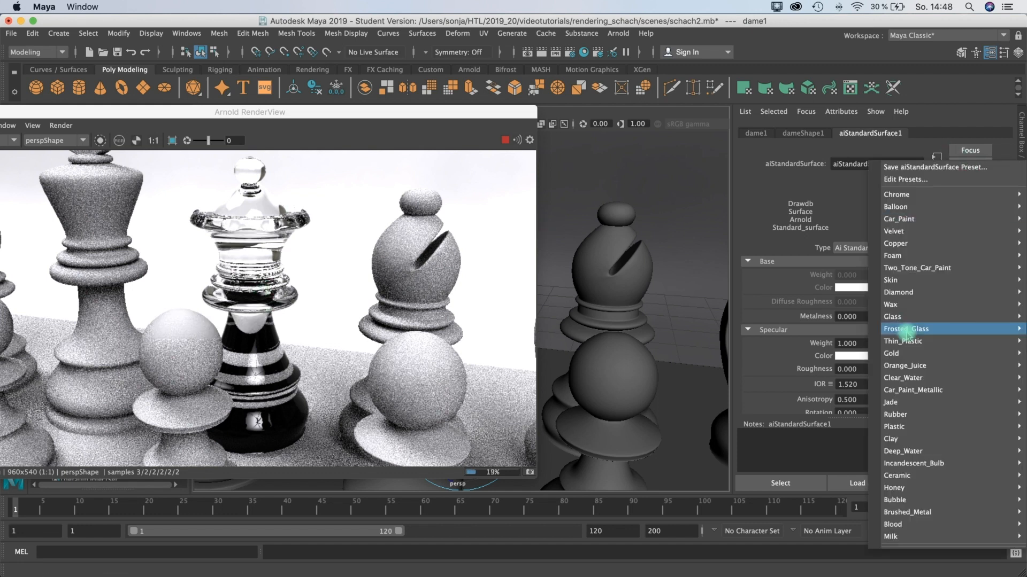
mouse_move(907, 335)
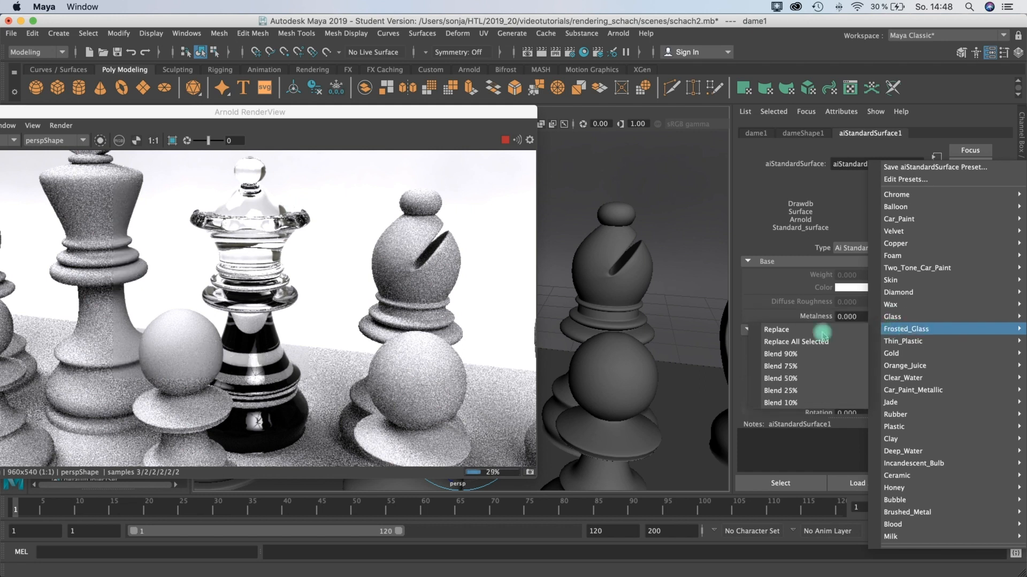
left_click(796, 331)
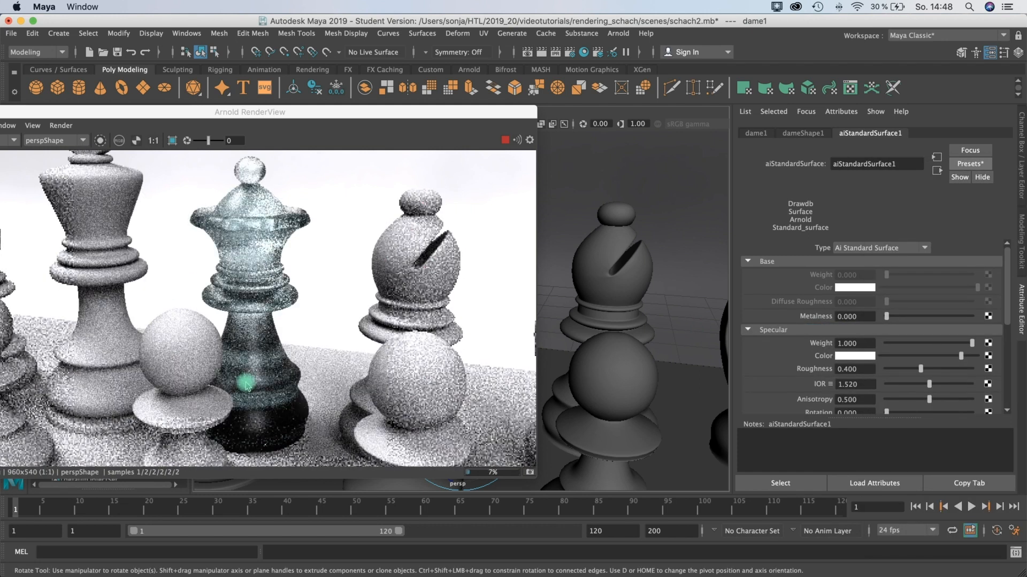
- Examine the frosted glass queen in the live render from a different camera angle
left_click(292, 119)
left_click_drag(292, 118, 732, 126)
left_click_drag(353, 299, 392, 294, "alt")
left_click(727, 129)
left_click_drag(728, 128, 501, 137)
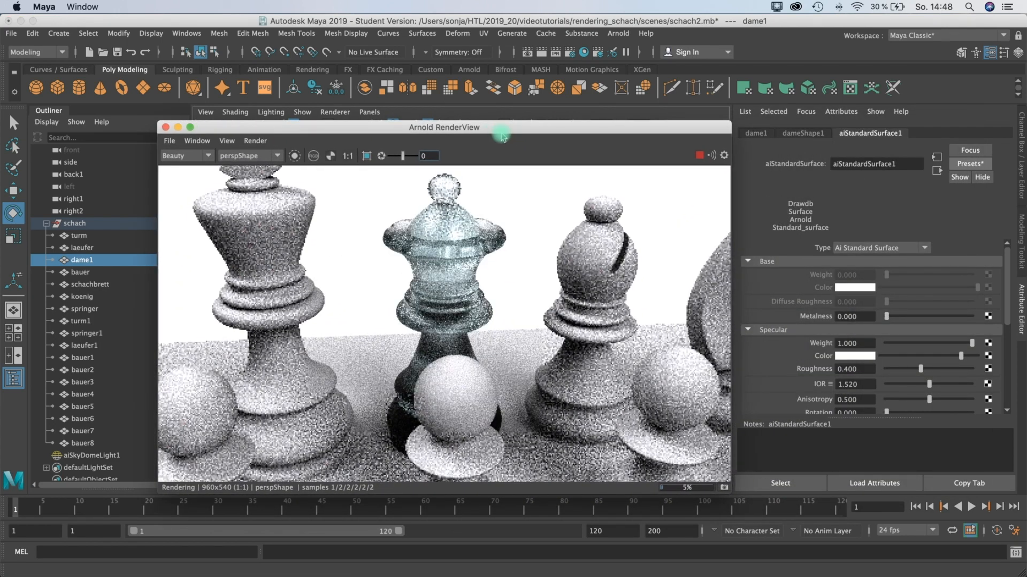
left_click_drag(557, 128, 519, 131)
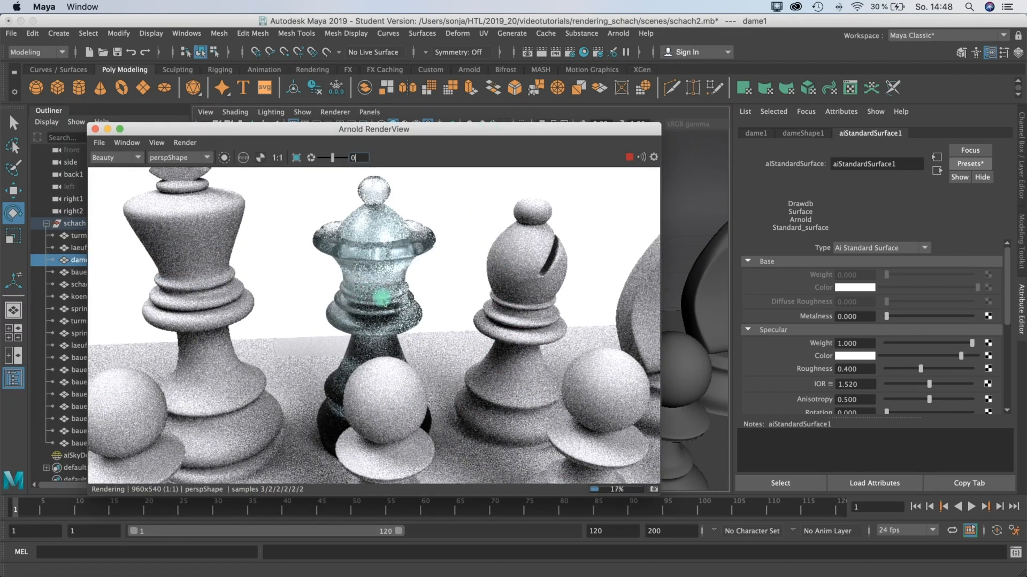
left_click_drag(470, 128, 406, 157)
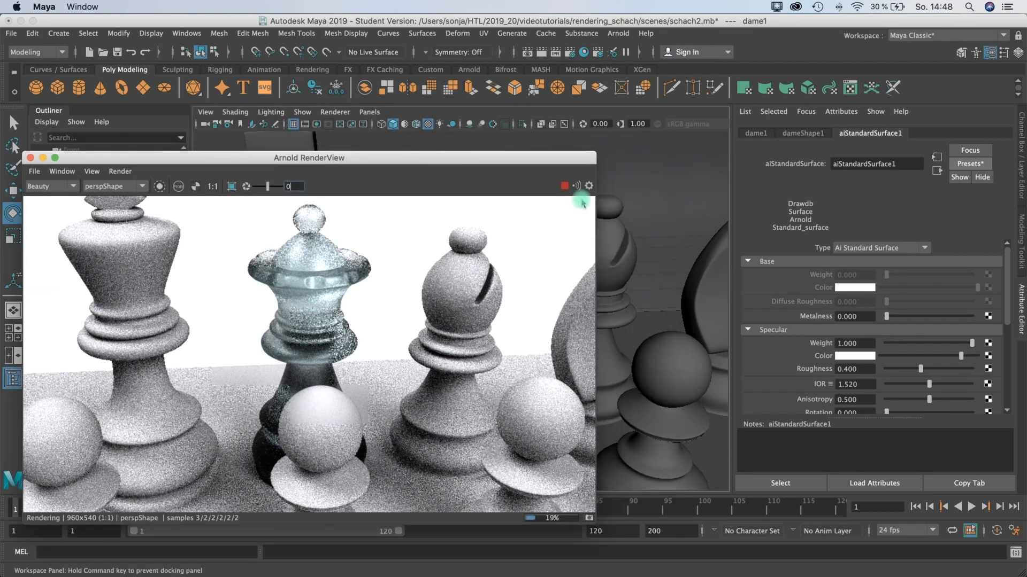
- Replace the queen's material settings with the Gold preset
left_click(970, 164)
mouse_move(909, 357)
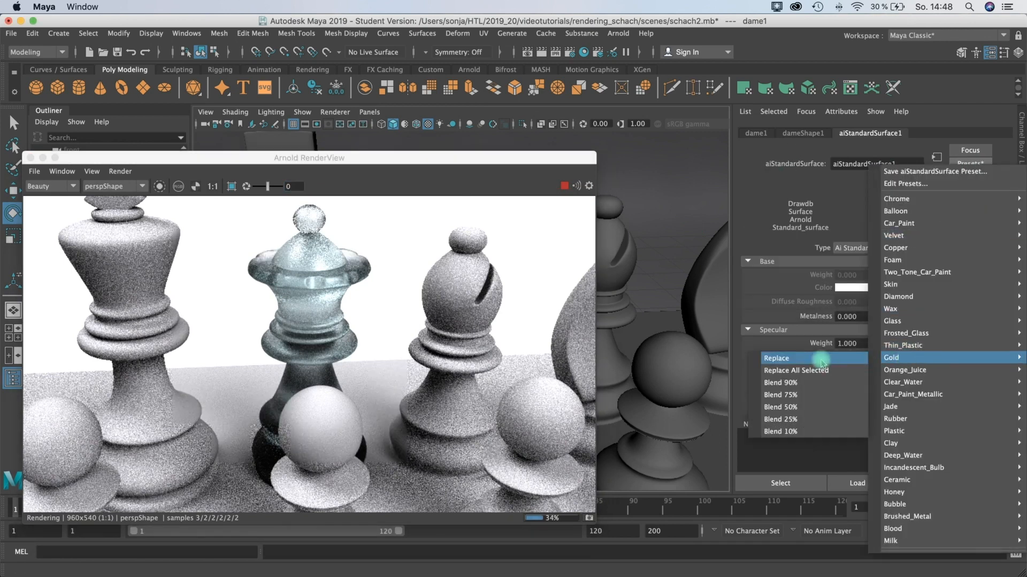
left_click(780, 355)
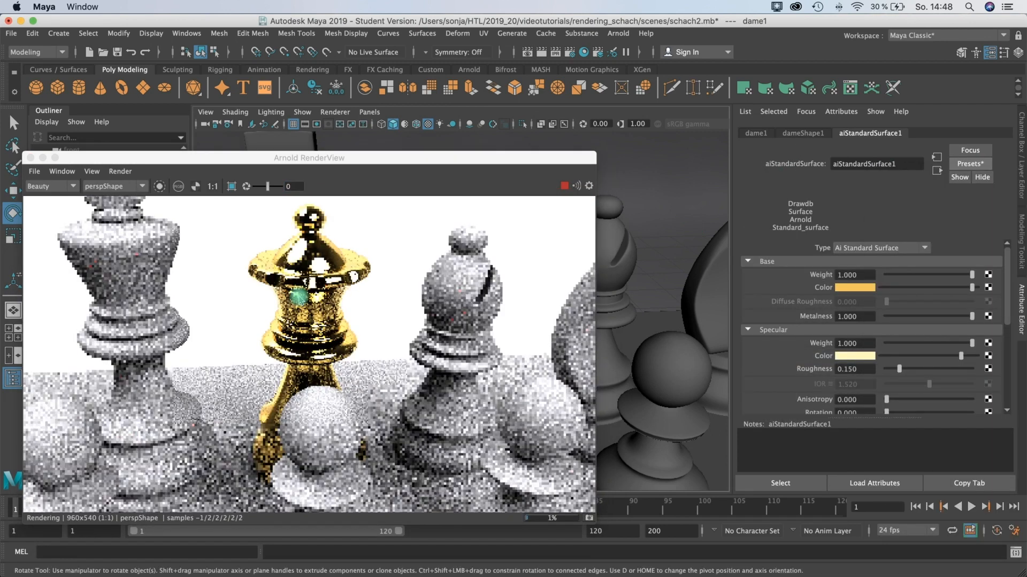
- Replace the queen's material settings with the Clear_Water preset
left_click(970, 164)
mouse_move(922, 382)
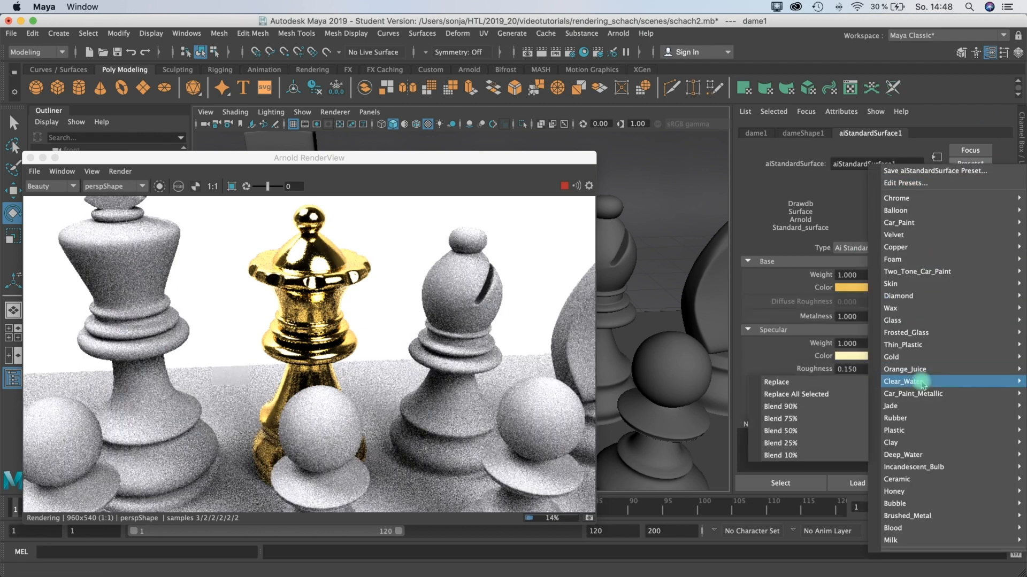
left_click(802, 382)
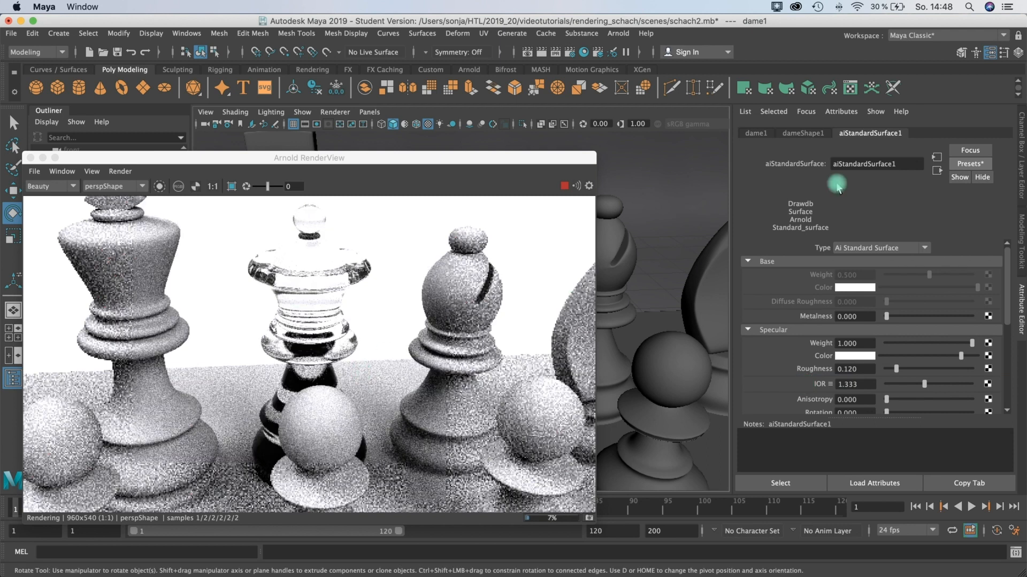
- Replace the queen's material settings with the Jade preset
left_click(967, 163)
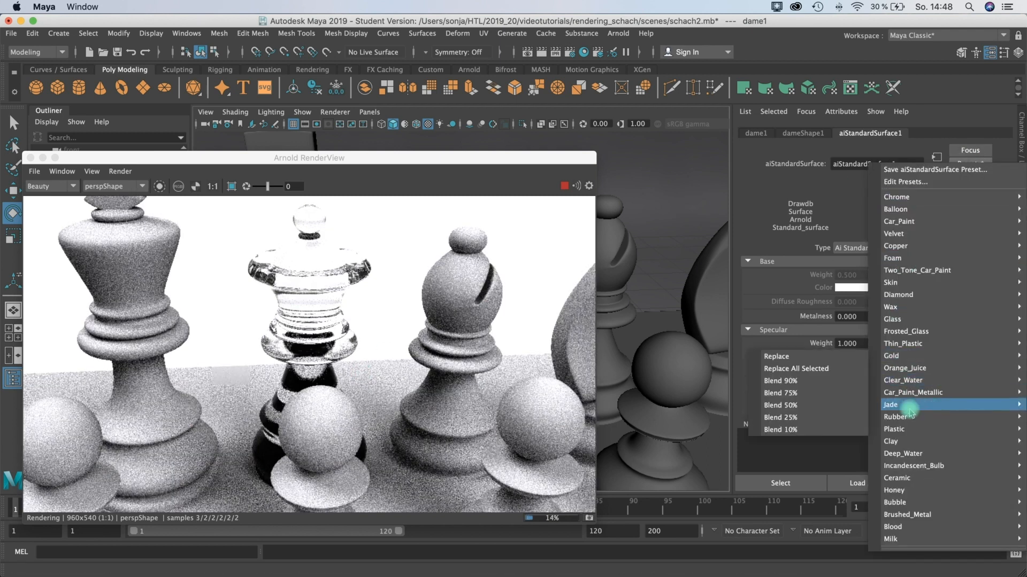
mouse_move(897, 419)
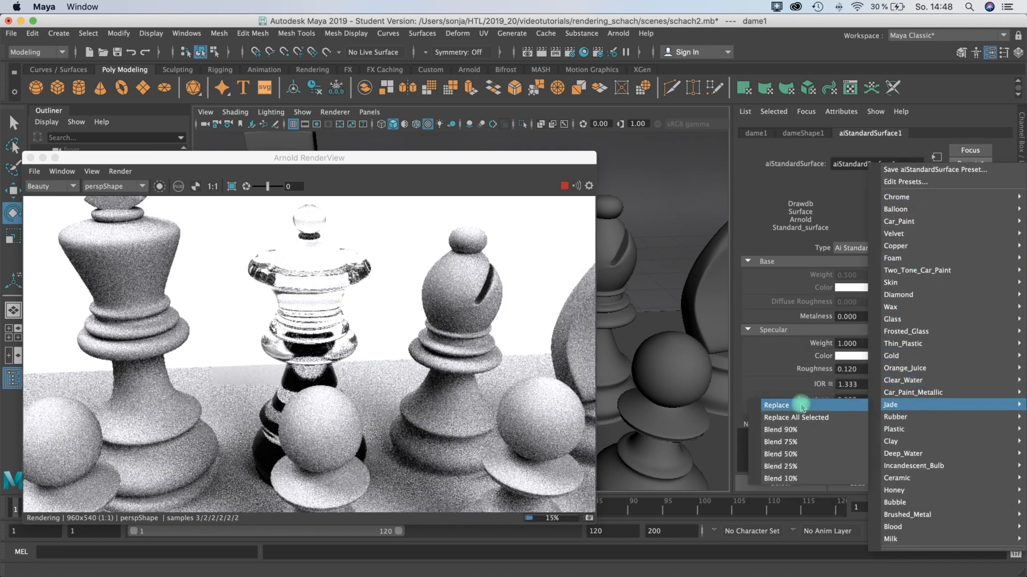
left_click(793, 404)
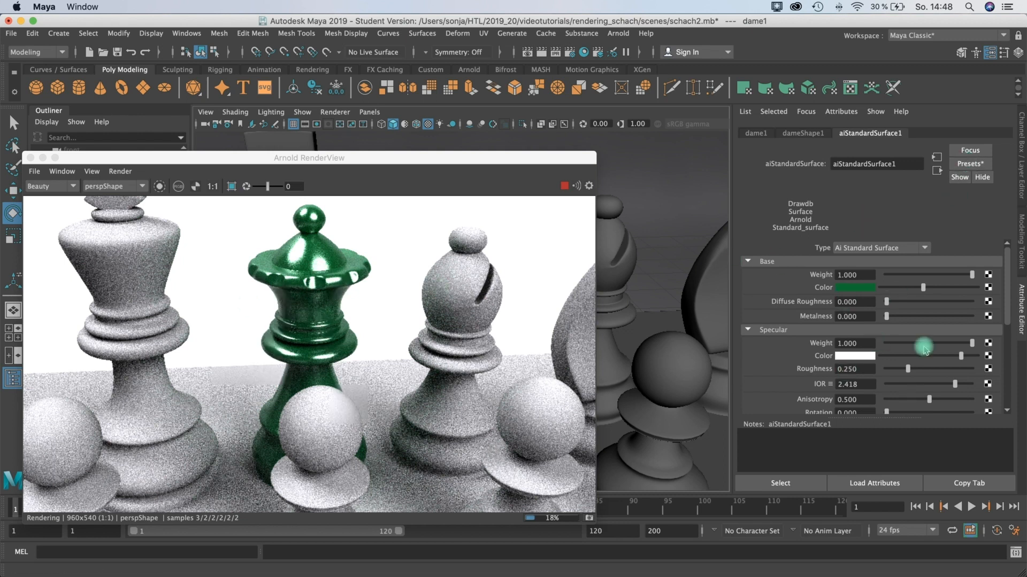
- Try out the base sliders of the queen's material, keeping the weight at 1.000 and slightly brightening the green base color
left_click_drag(1007, 274, 957, 274)
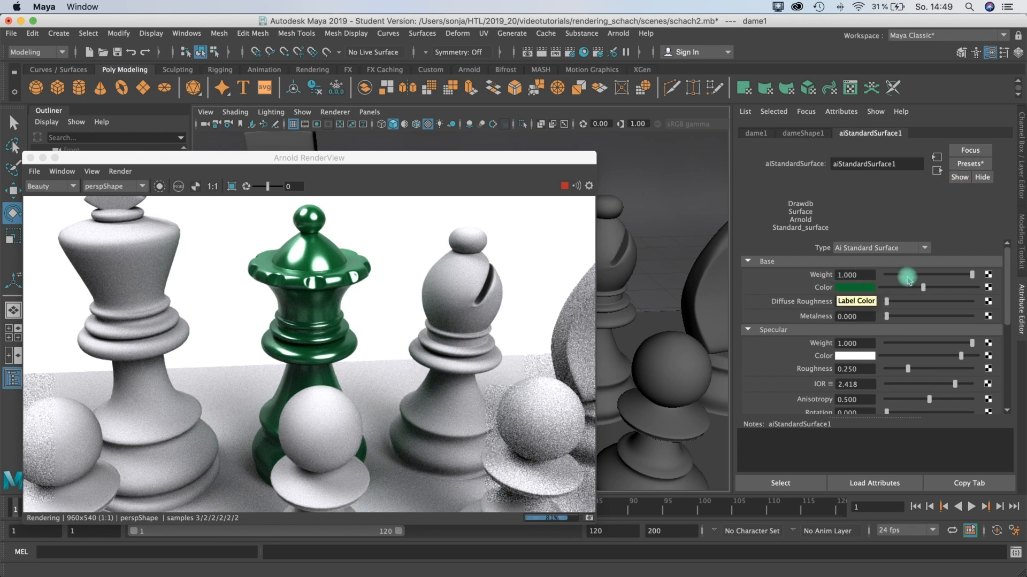
mouse_move(948, 276)
left_mouse_down()
mouse_move(875, 277)
mouse_move(998, 271)
mouse_move(927, 289)
mouse_move(910, 304)
left_mouse_up()
left_click_drag(973, 304, 890, 307)
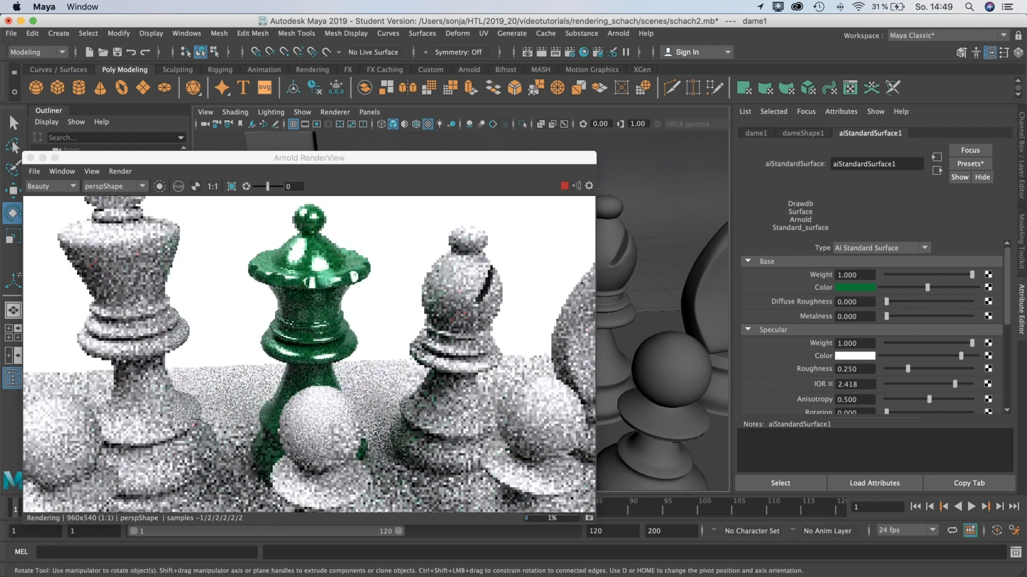
- Test a diffuse roughness of 0.543 and a metalness of 0.942 on the queen, resetting each to 0
left_click(930, 303)
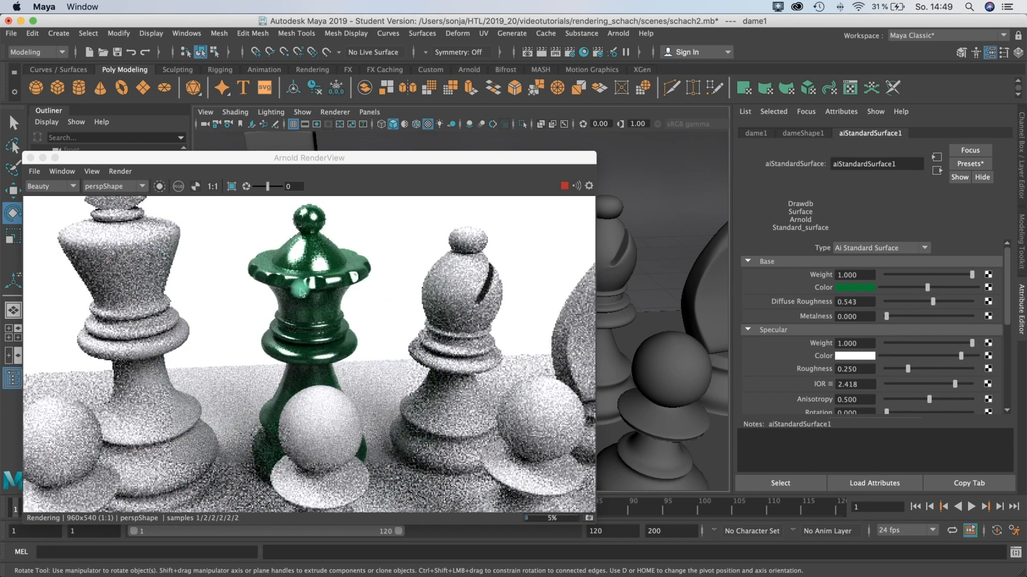
mouse_move(931, 302)
left_mouse_down()
mouse_move(859, 300)
mouse_move(904, 319)
mouse_move(967, 319)
left_mouse_up()
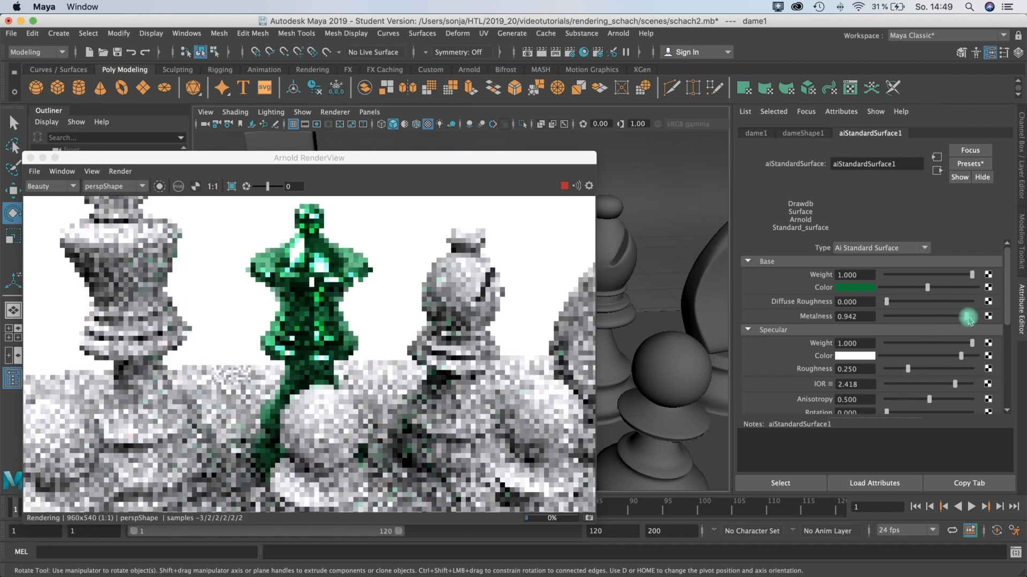
left_click(350, 219)
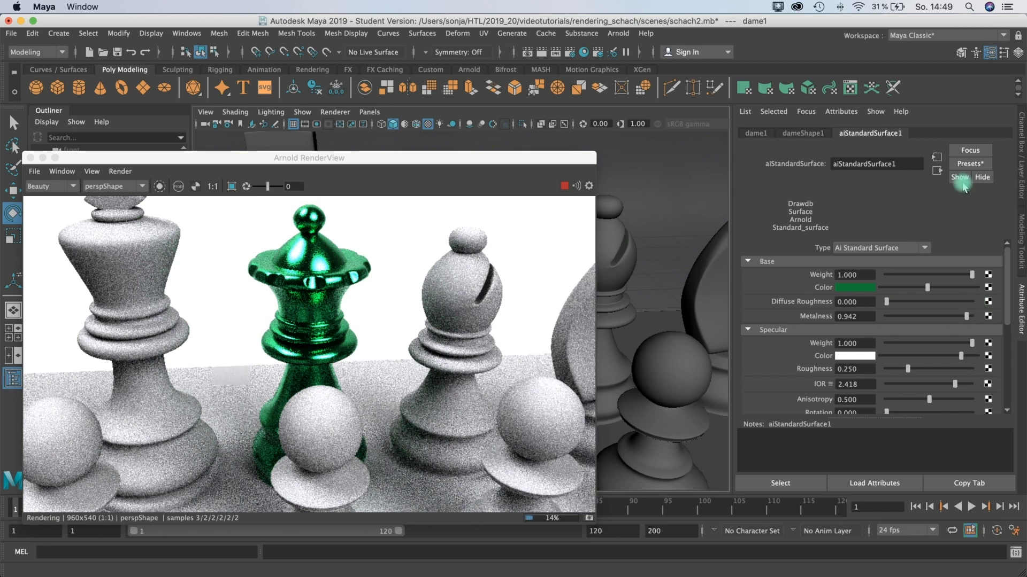
left_click_drag(952, 316, 872, 321)
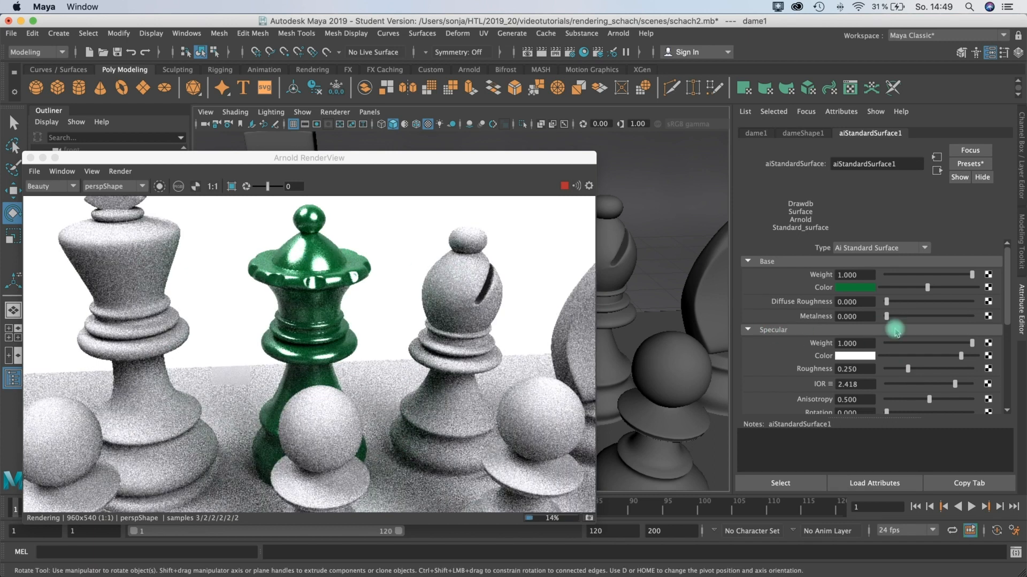
- Reduce the specular weight of the queen's material to 0.362, trying 0.768 and 0.174 on the way
mouse_move(939, 347)
left_mouse_down()
mouse_move(931, 344)
mouse_move(952, 343)
left_mouse_up()
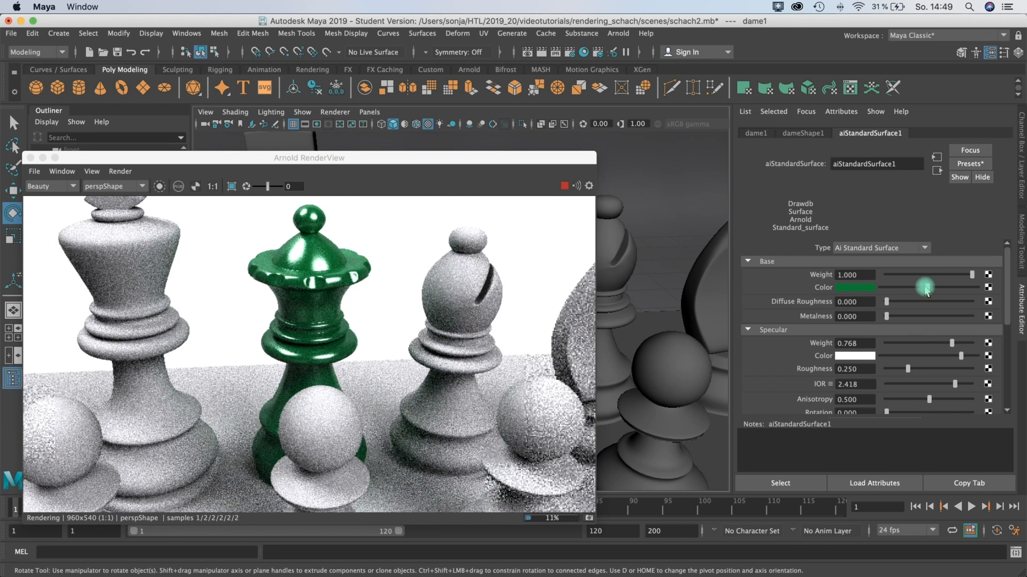
left_click_drag(914, 344, 901, 344)
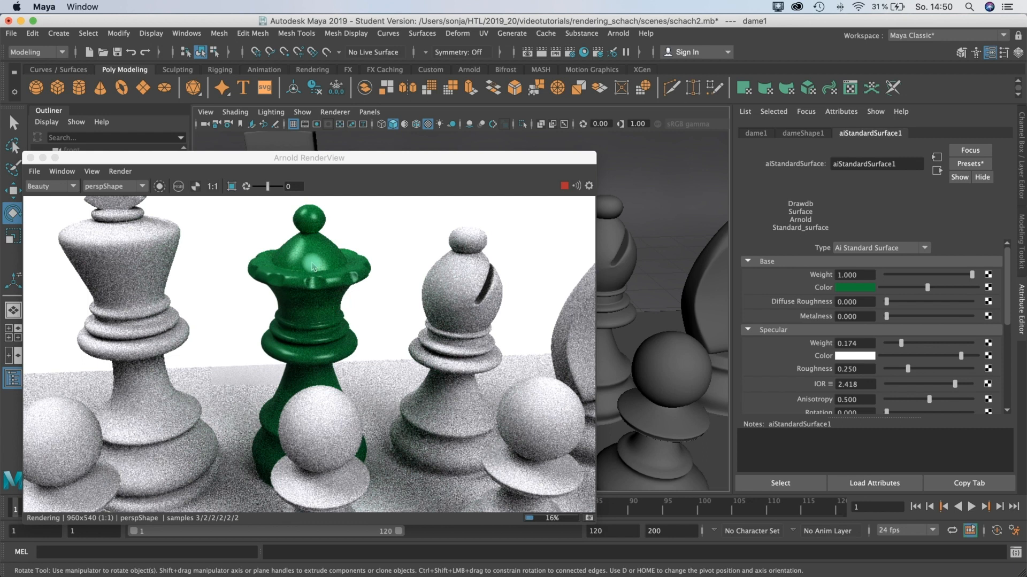
mouse_move(924, 347)
left_mouse_down()
mouse_move(939, 347)
mouse_move(917, 345)
left_mouse_up()
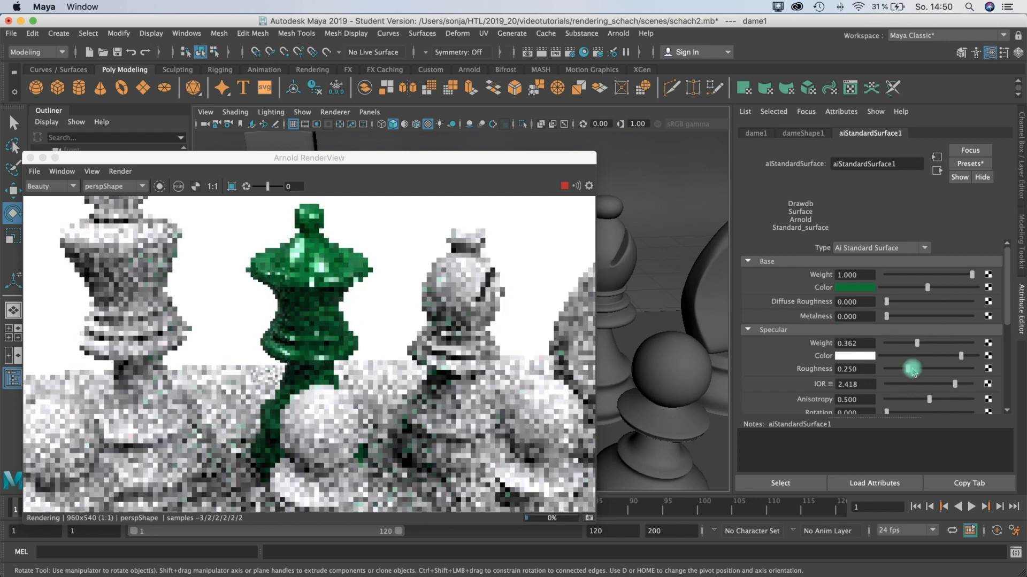
- Try bright yellow and muted yellow specular colors on the queen and return the specular color to white
left_click_drag(893, 358, 957, 356)
left_click(854, 356)
left_click_drag(693, 219, 694, 229)
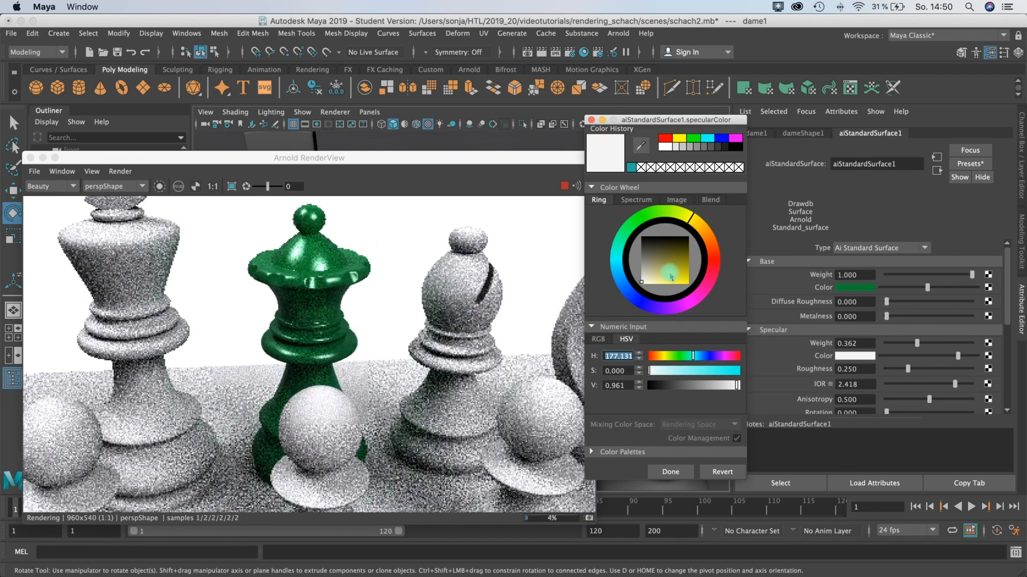
left_click_drag(672, 276, 690, 284)
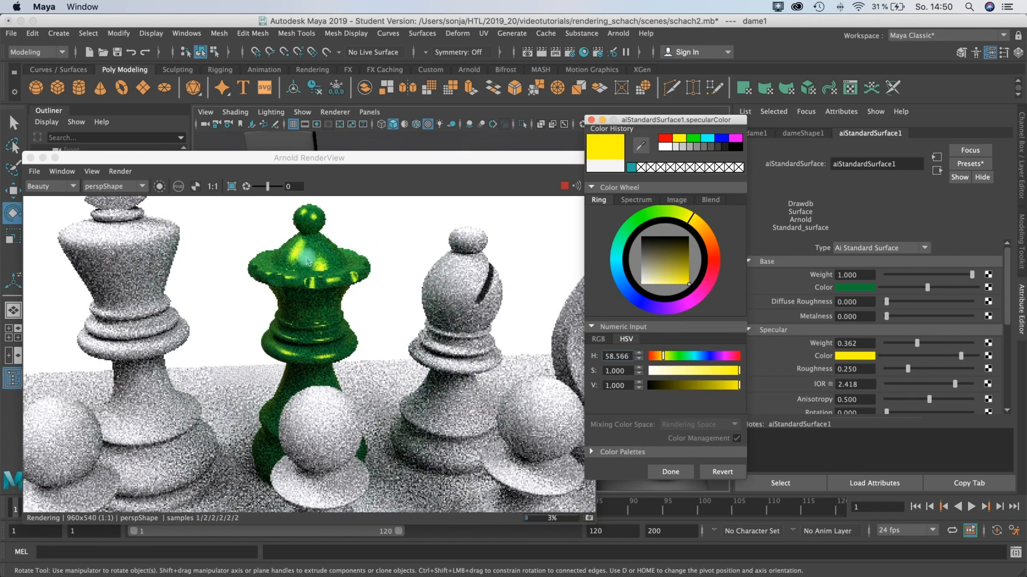
left_click(651, 280)
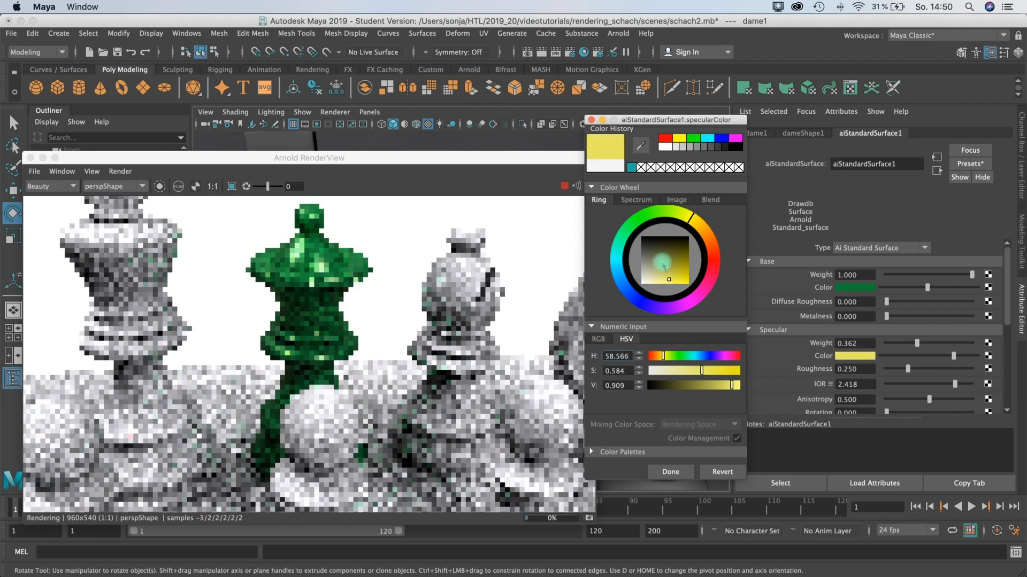
left_click_drag(663, 266, 650, 259)
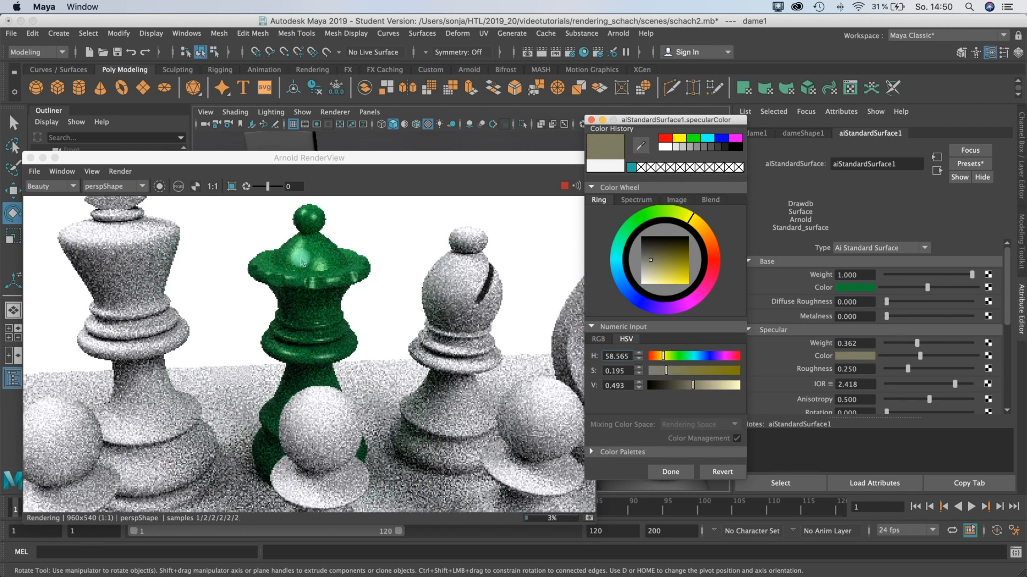
left_click(657, 273)
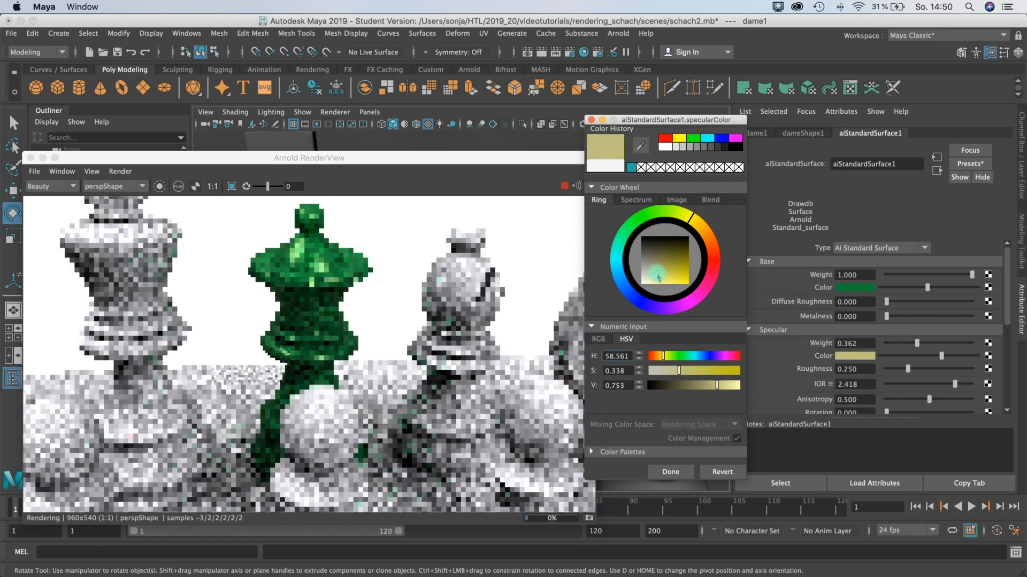
left_click(642, 284)
left_click(676, 478)
left_click(672, 476)
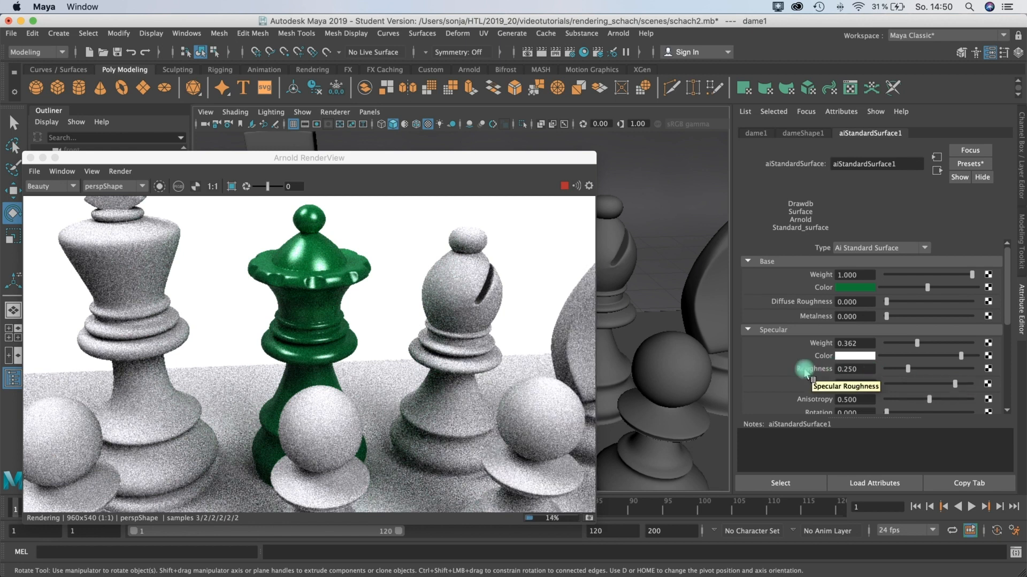
- Compare specular roughness values of 0.703 and 0 on the queen and settle on 0.449
left_click_drag(911, 374, 946, 372)
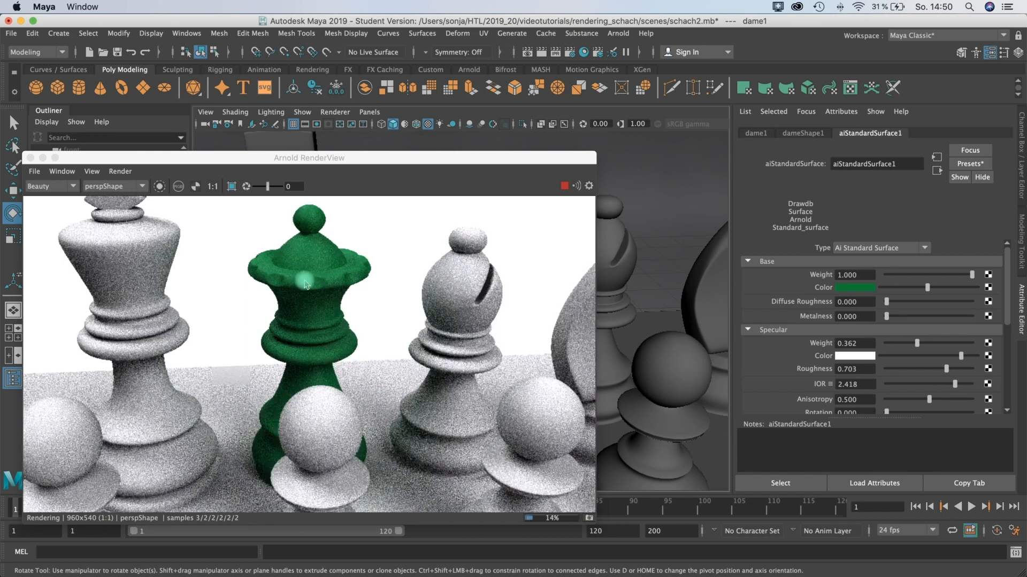
left_click_drag(928, 372, 404, 270)
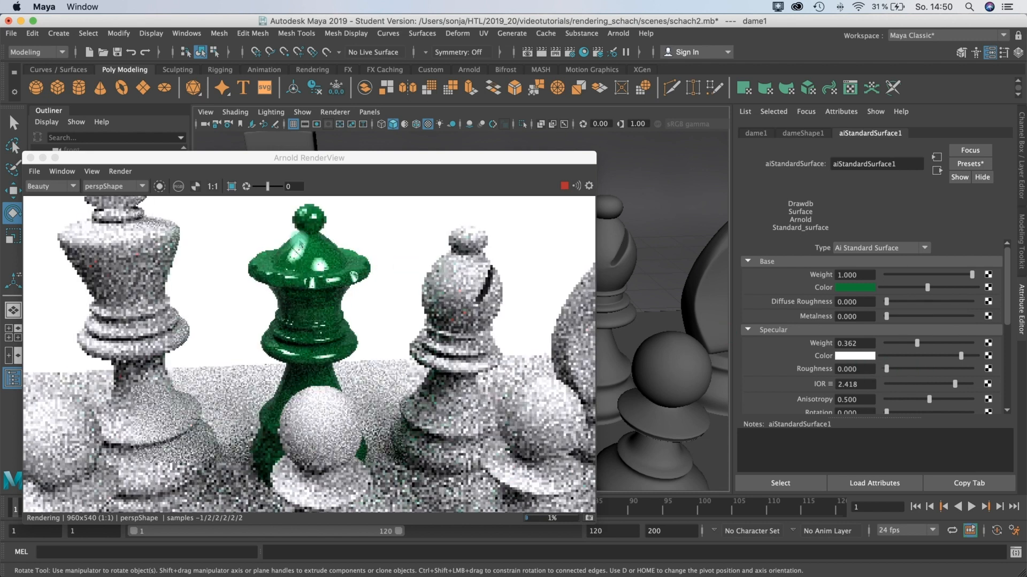
left_click_drag(886, 369, 925, 369)
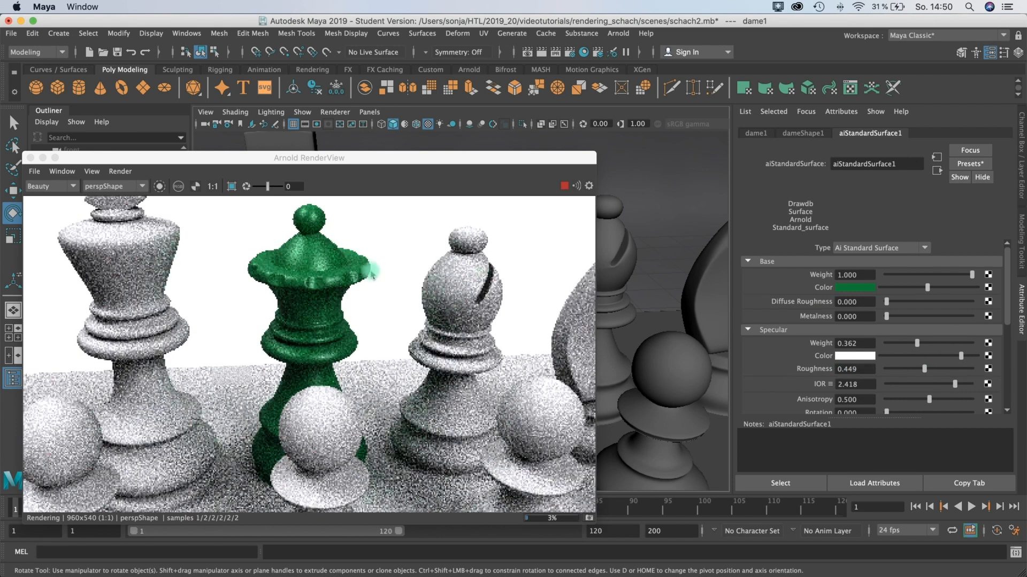
- Set the specular IOR of the queen's material to the Plastic preset value of 1.550
right_click(819, 385)
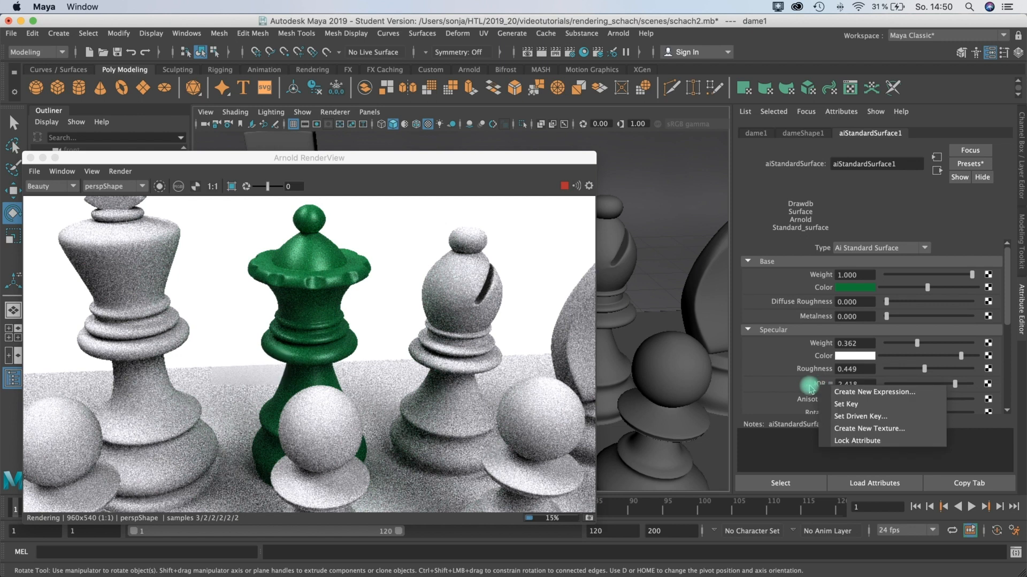
left_click(807, 386)
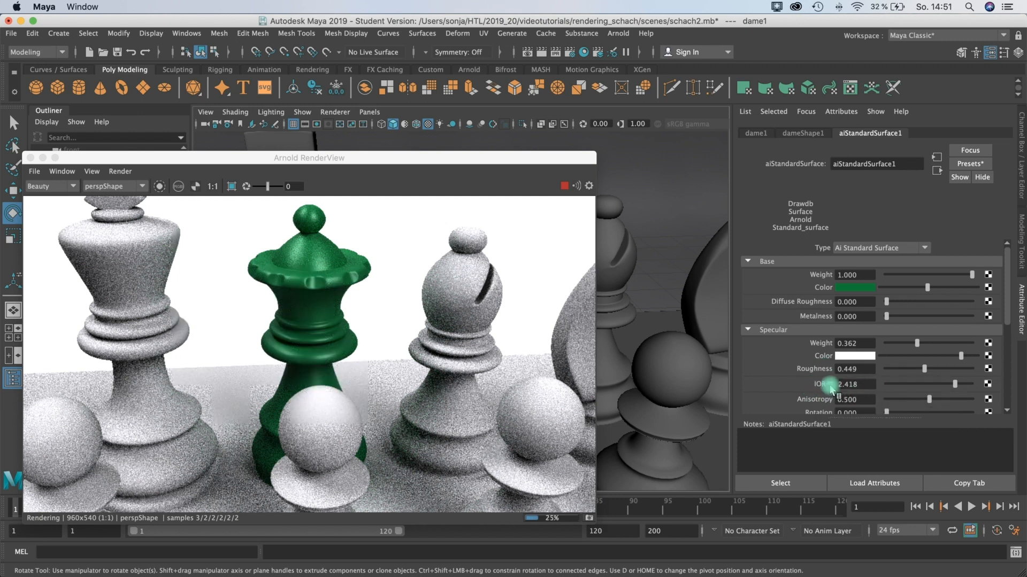
right_click(830, 386)
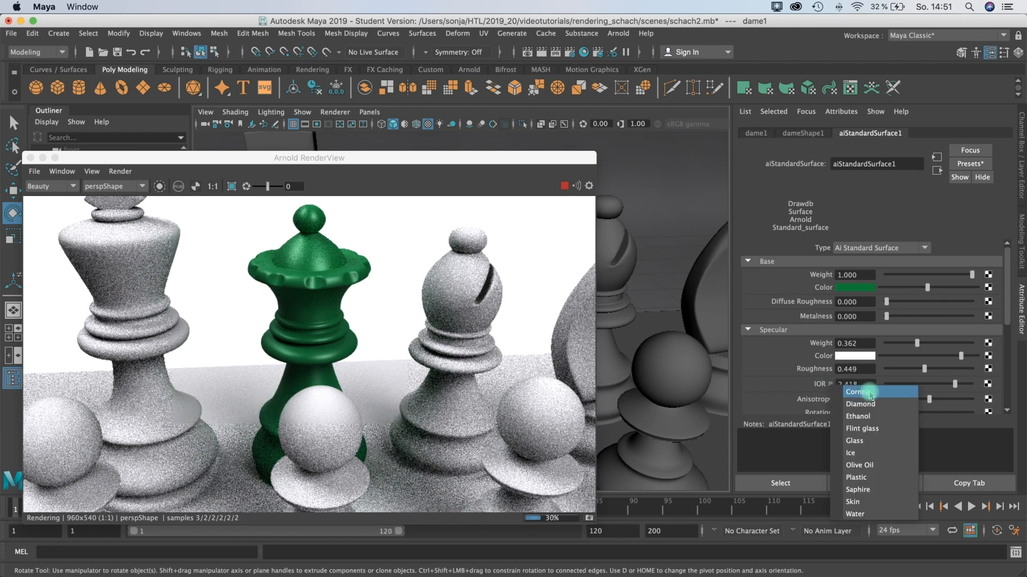
left_click(830, 387)
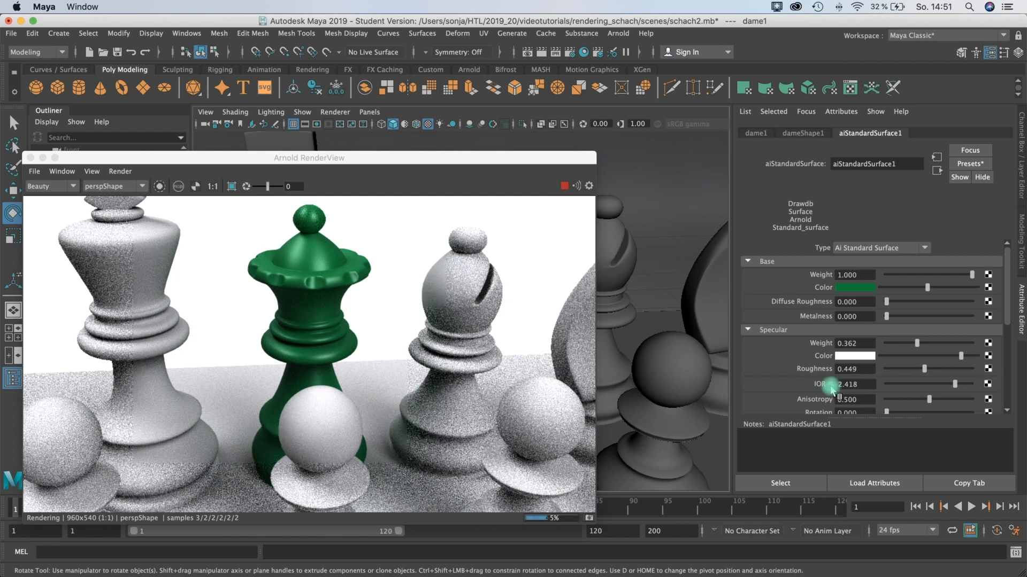
right_click(831, 387)
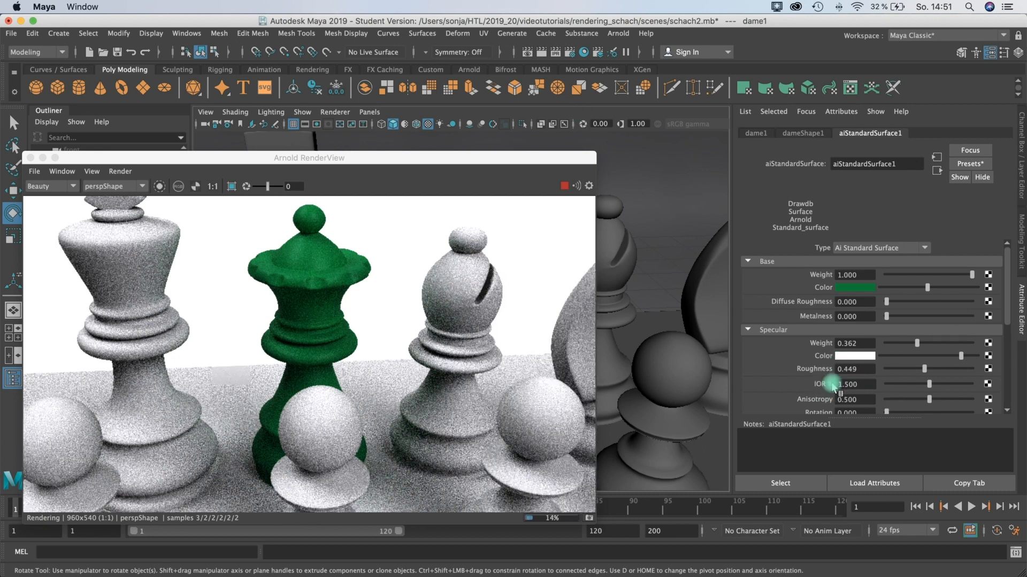
left_click(830, 385)
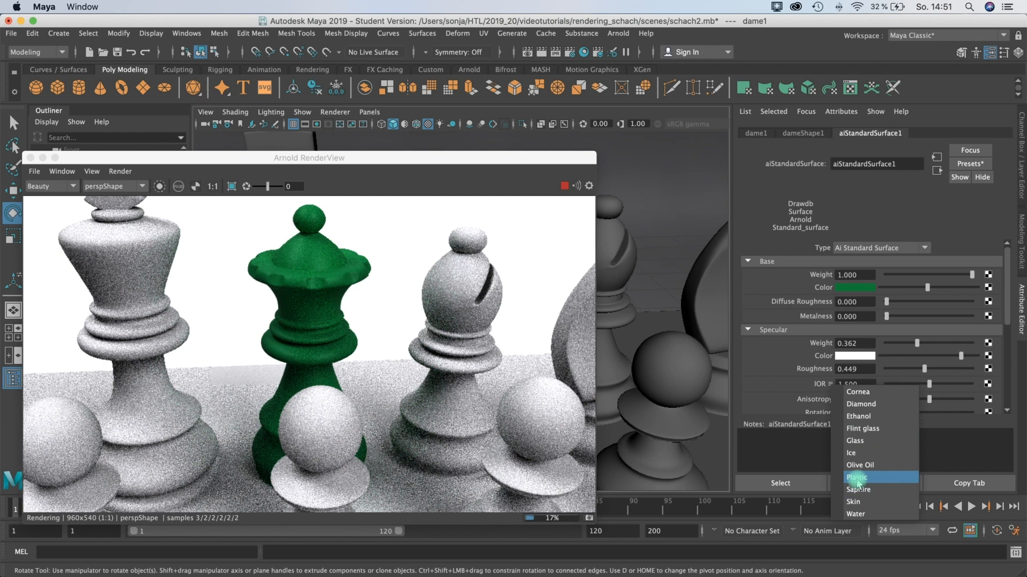
left_click(857, 479)
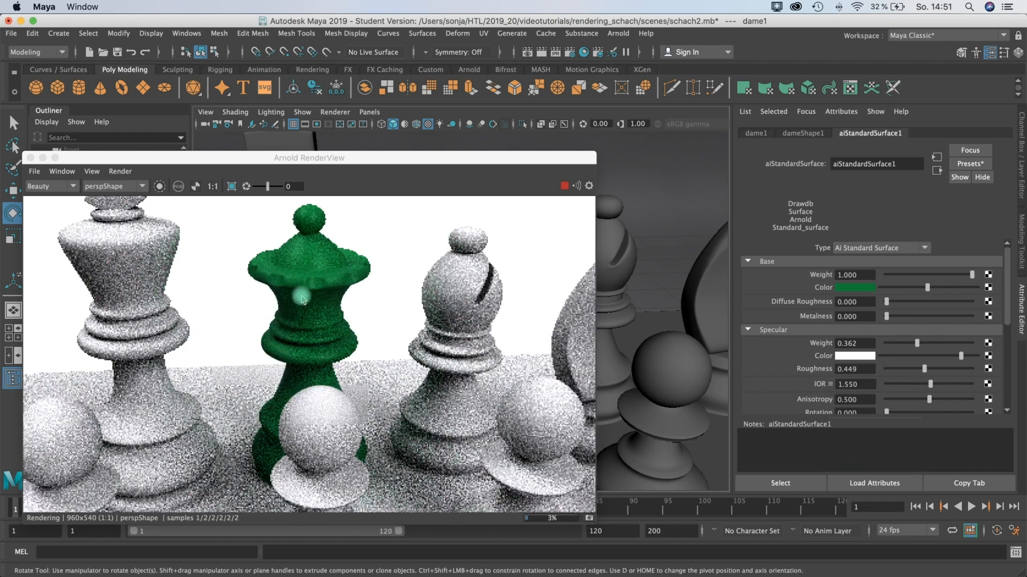
- Adjust the specular anisotropy of the queen's material to 0.507
scroll(872, 378, "down", 1)
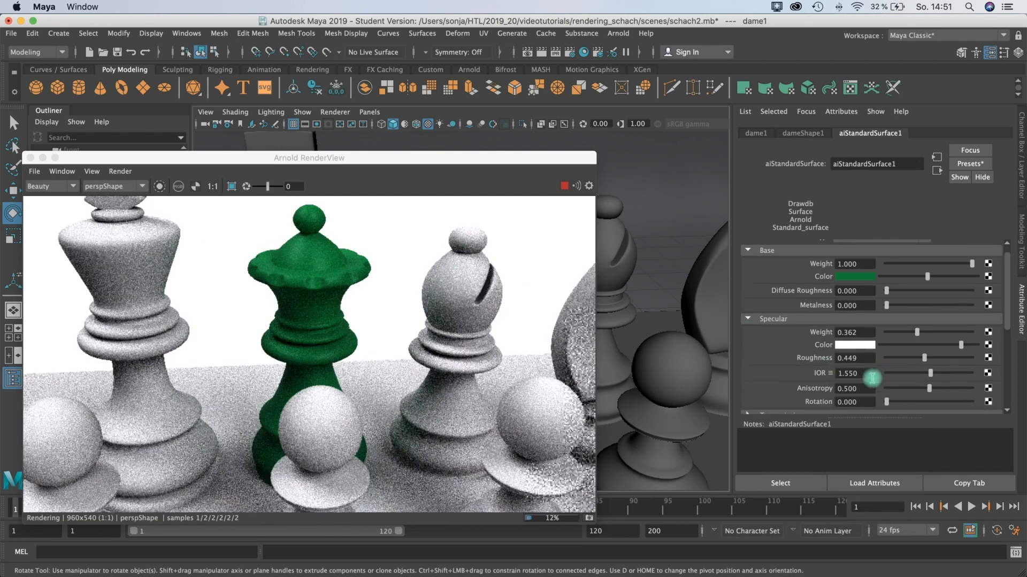
scroll(872, 379, "down", 3)
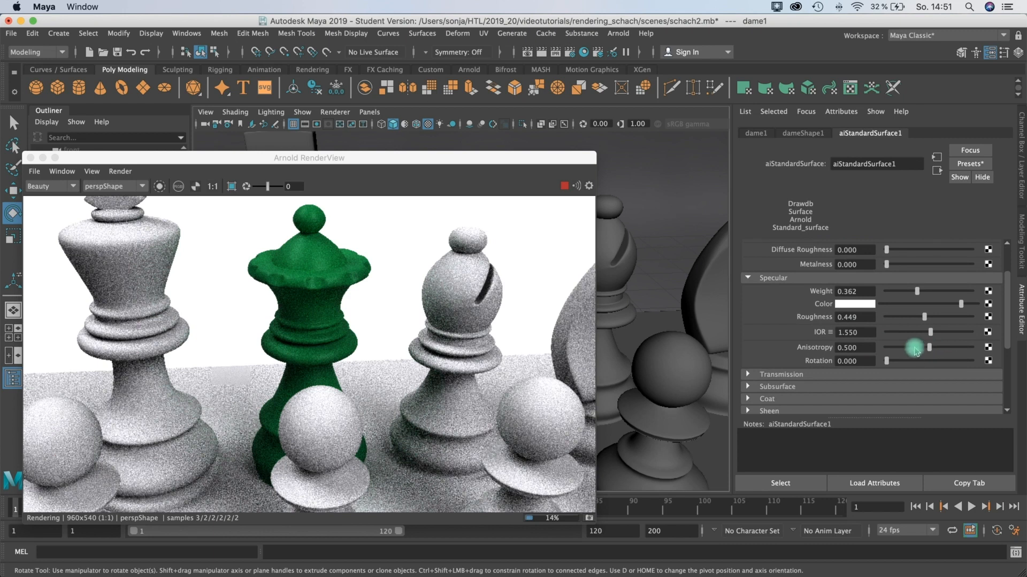
mouse_move(911, 351)
left_mouse_down()
mouse_move(893, 349)
mouse_move(960, 350)
mouse_move(930, 353)
left_mouse_up()
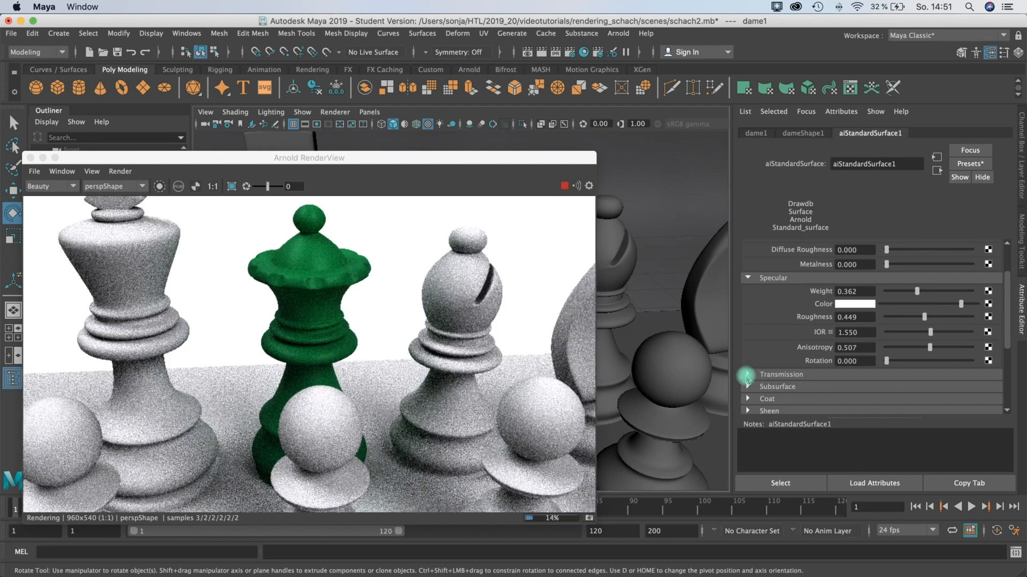
- Expand the Transmission settings of the queen's material and look through their parameters
left_click(747, 375)
scroll(860, 375, "down", 5)
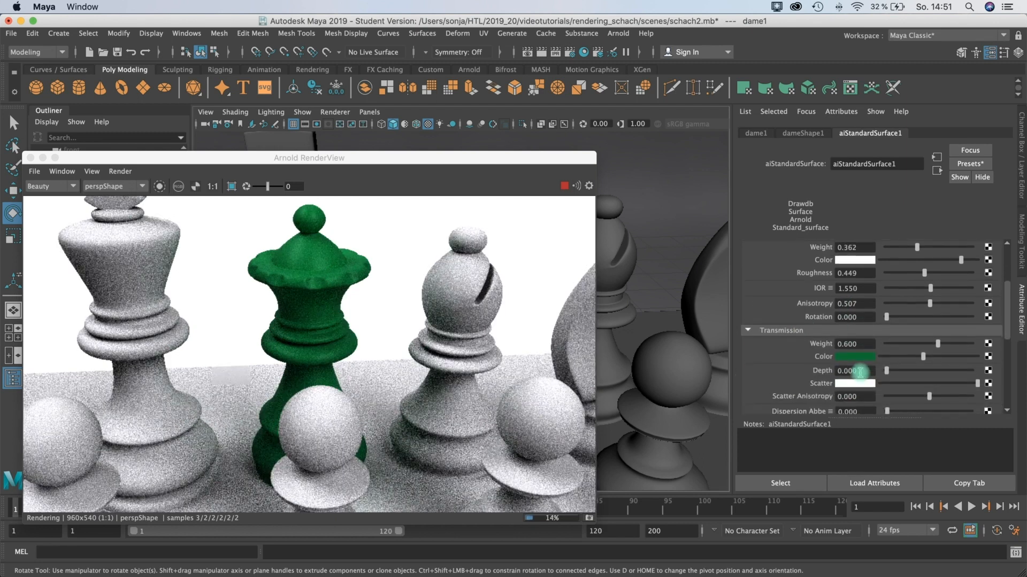
scroll(850, 305, "up", 5)
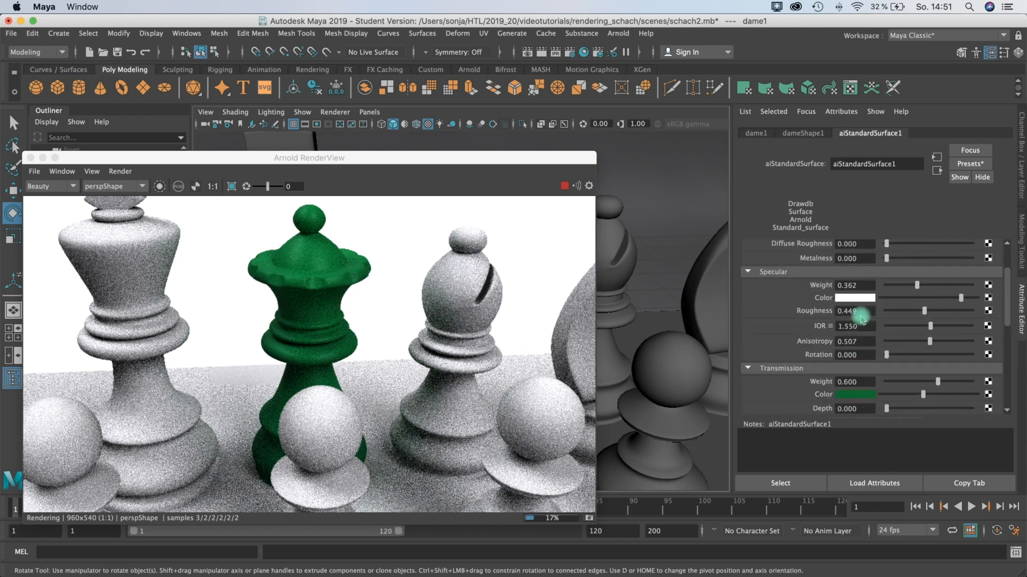
- Replace the queen's material settings with the Glass preset
scroll(605, 304, "up", 3)
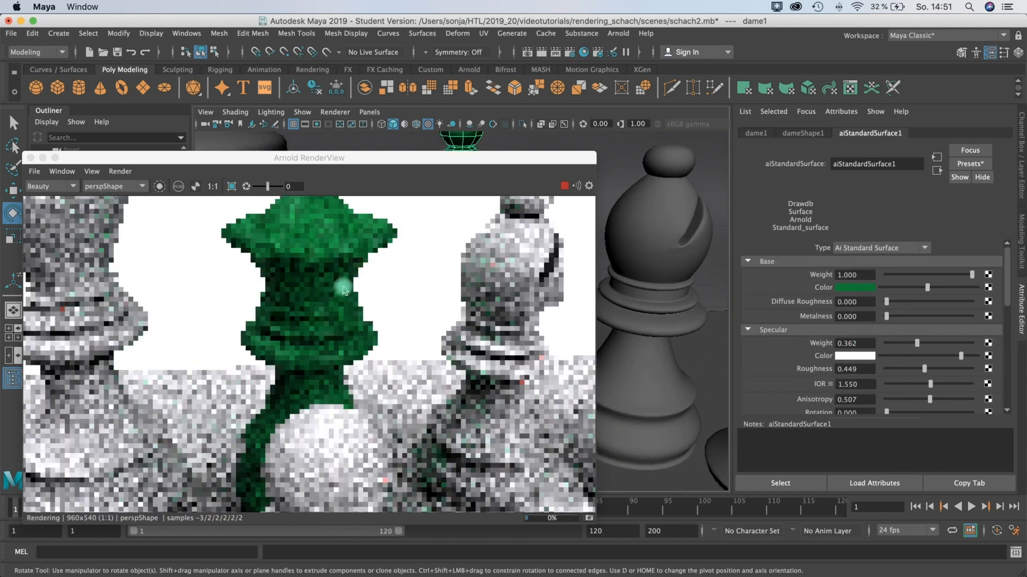
scroll(340, 288, "down", 3)
scroll(253, 314, "down", 2)
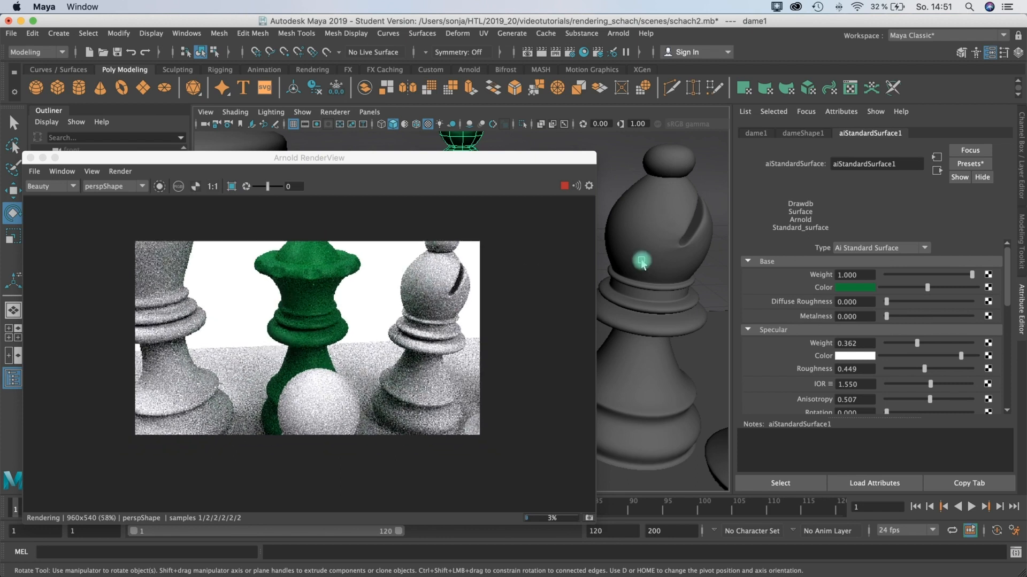
scroll(649, 248, "down", 3)
scroll(343, 310, "up", 4)
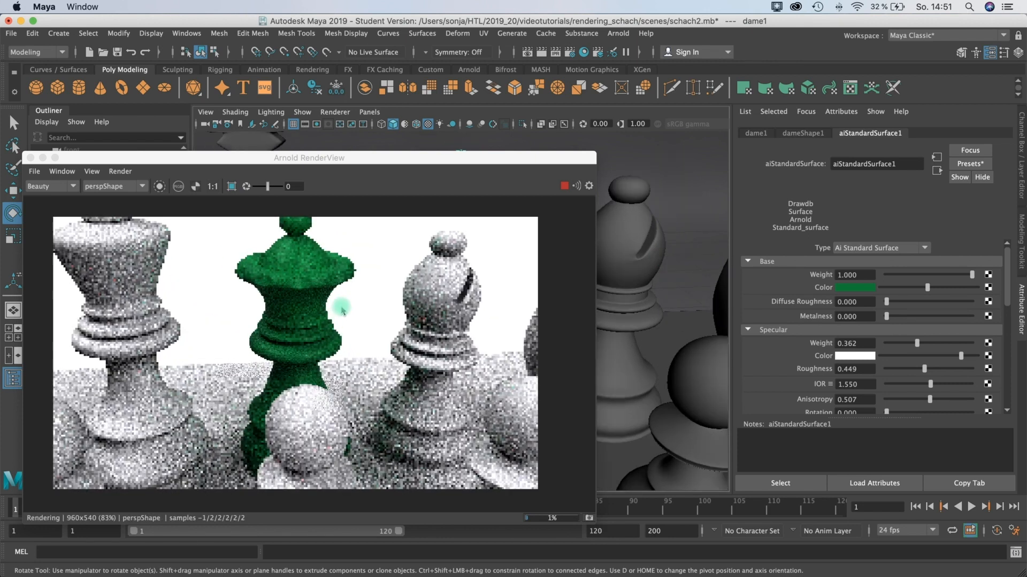
left_click(966, 167)
mouse_move(909, 324)
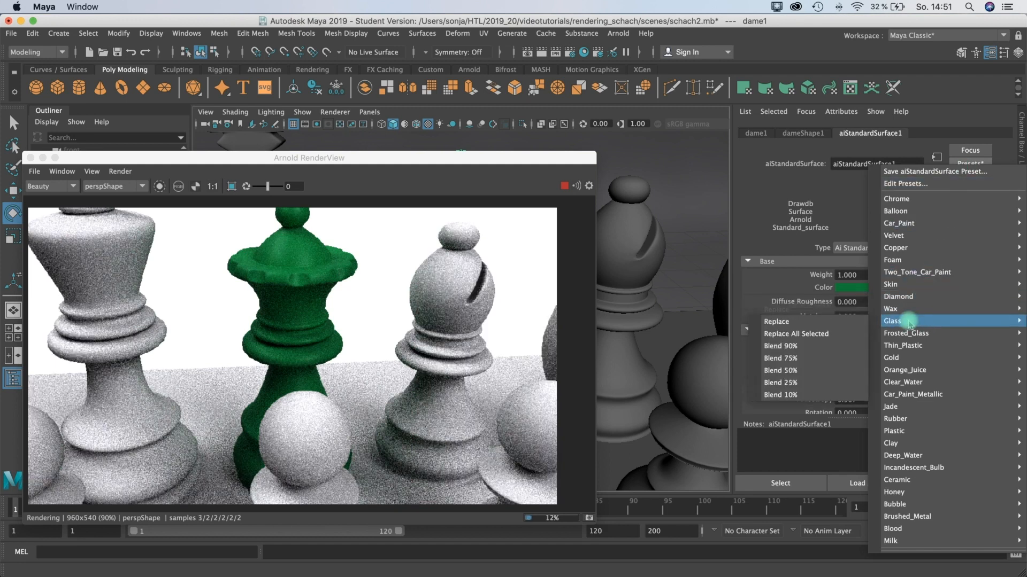
left_click(827, 322)
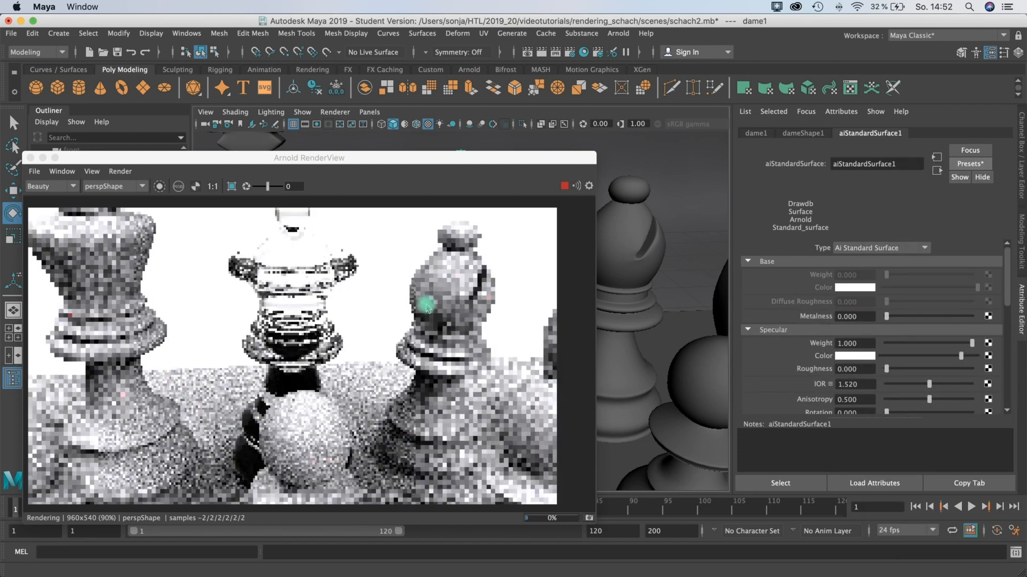
- Set the specular IOR of the queen's glass material to the Glass preset value of 1.500
left_click_drag(408, 159, 247, 299)
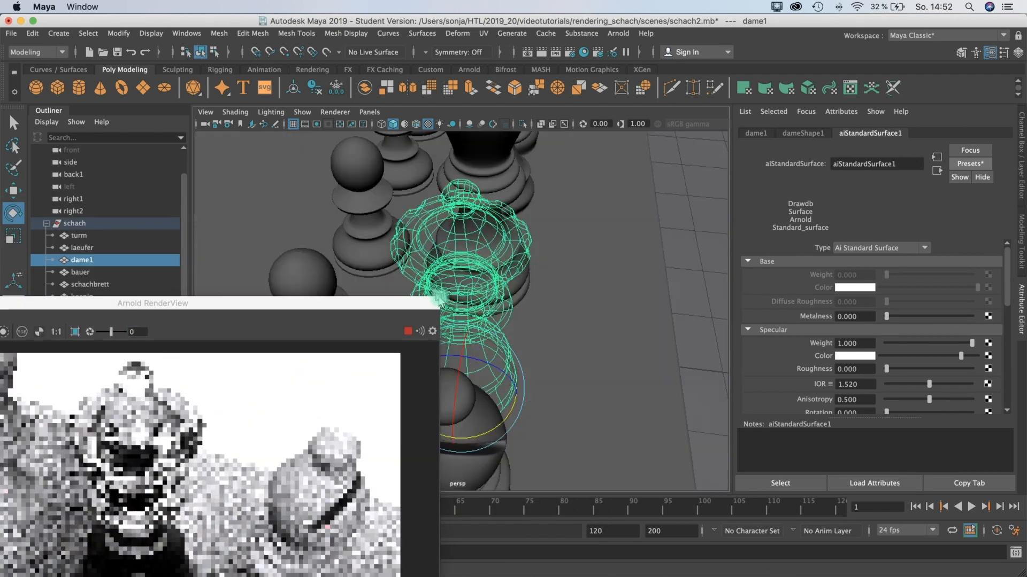
left_click_drag(438, 299, 430, 264, "alt")
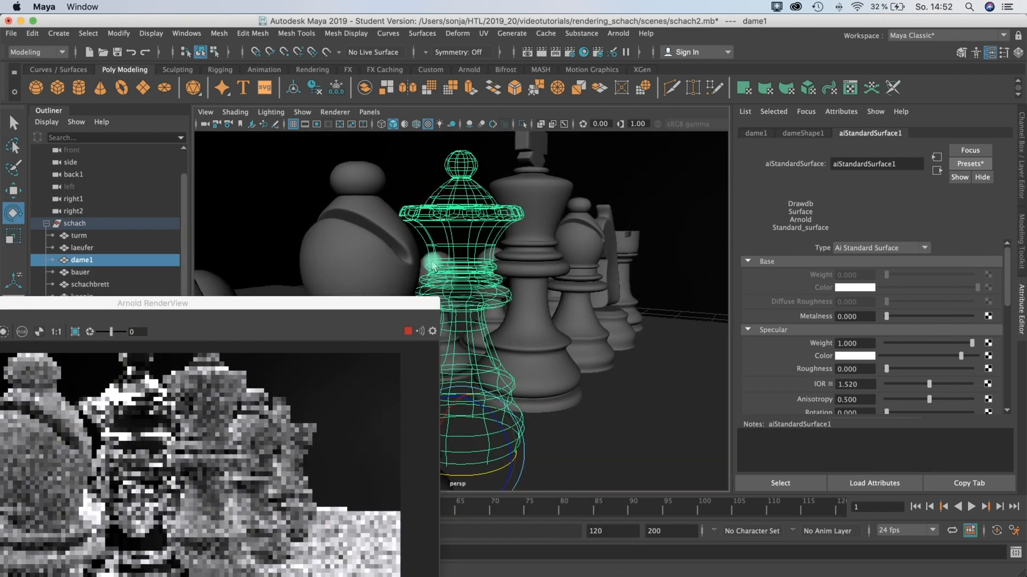
left_click_drag(209, 300, 182, 182)
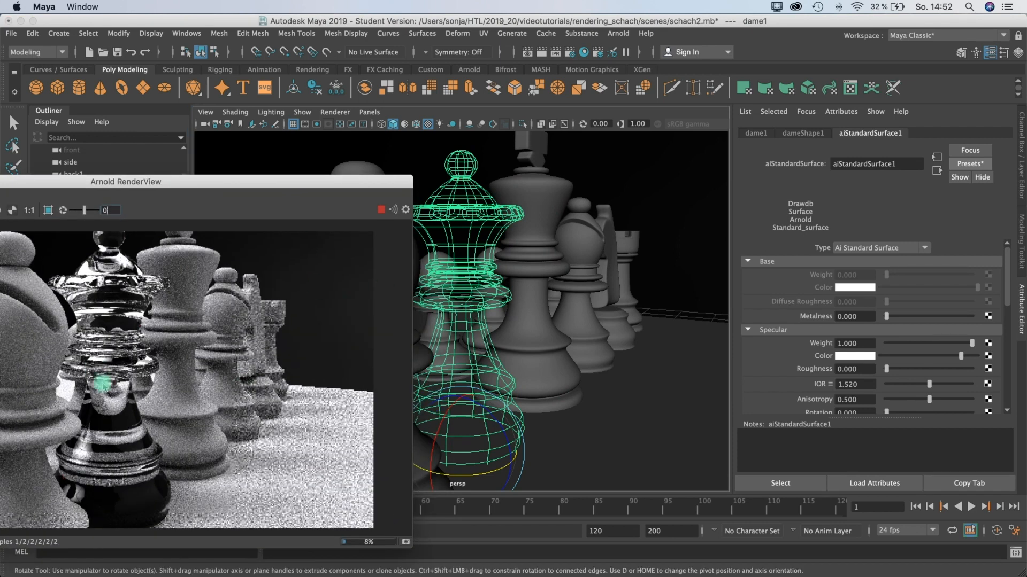
left_click_drag(202, 185, 210, 173)
left_click_drag(495, 315, 498, 321, "alt")
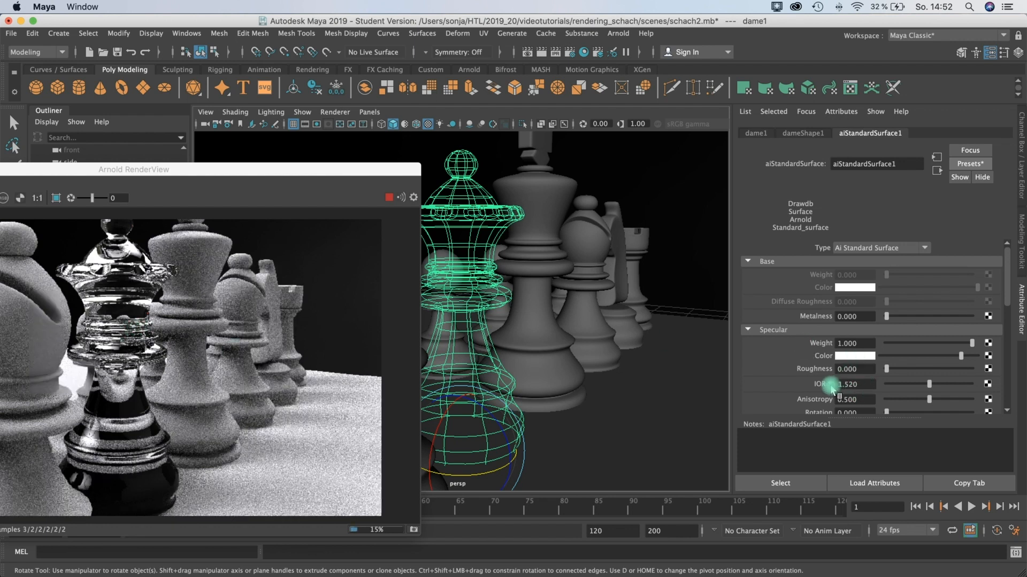
right_click(832, 386)
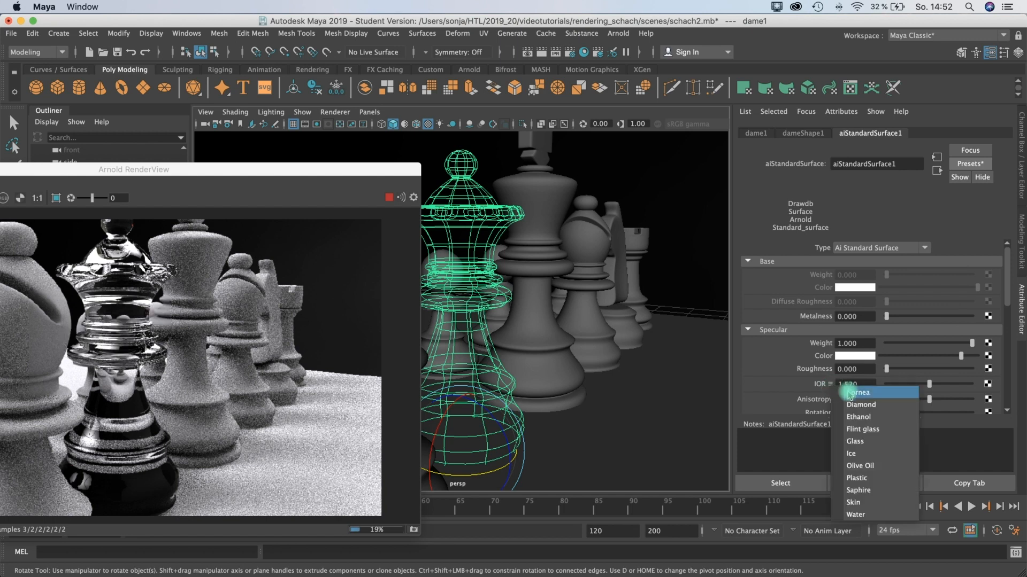
left_click(854, 440)
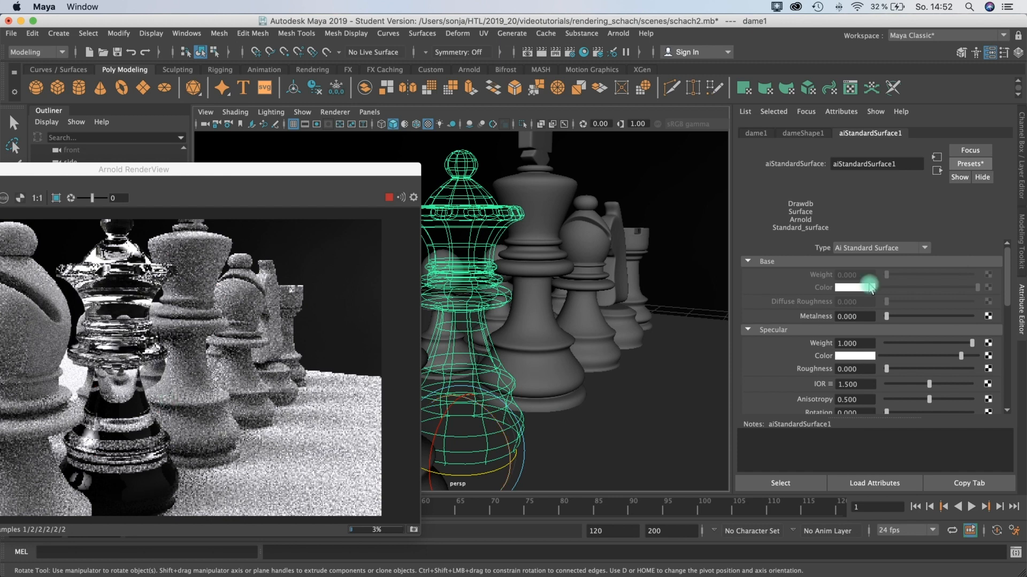
- Try specular IOR values of 1 and 1.1 on the queen's glass material
double_click(865, 384)
type("1")
key("Return")
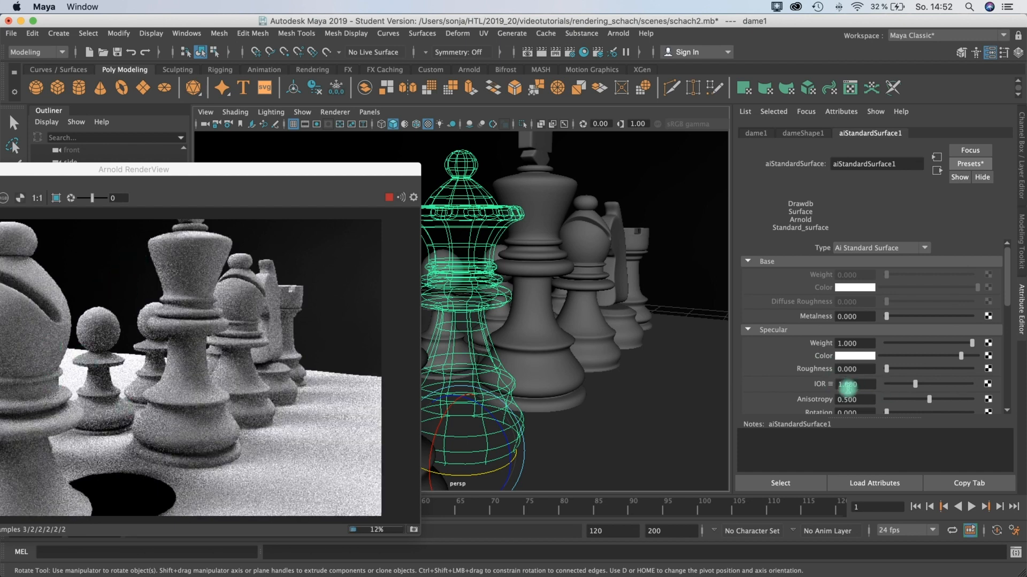
double_click(860, 386)
type("1.1")
key("Return")
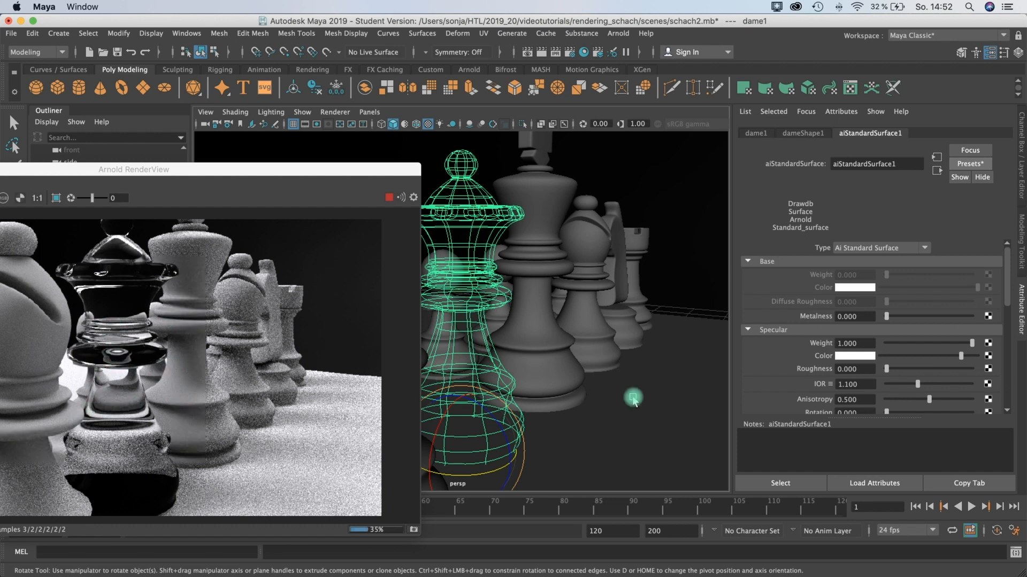
- Compare the Cornea and Saphire IOR presets on the queen and settle on the Water preset value of 1.330
left_click(830, 385)
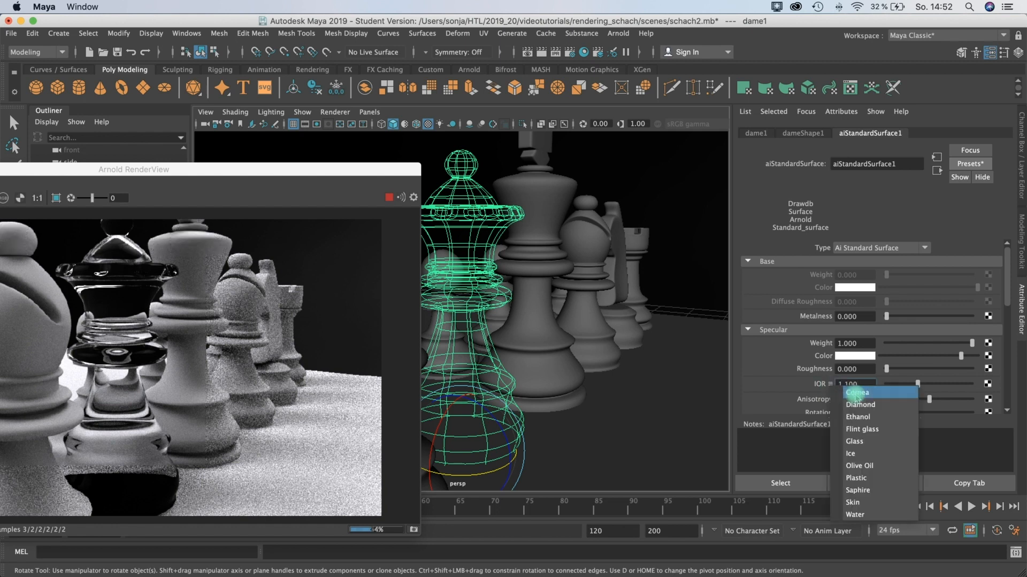
left_click(862, 392)
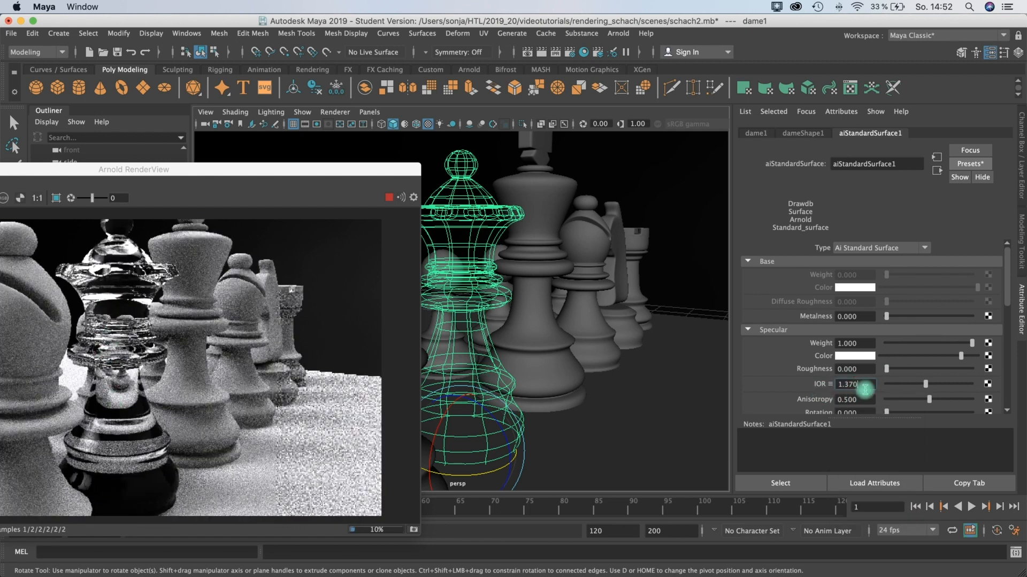
left_click(830, 385)
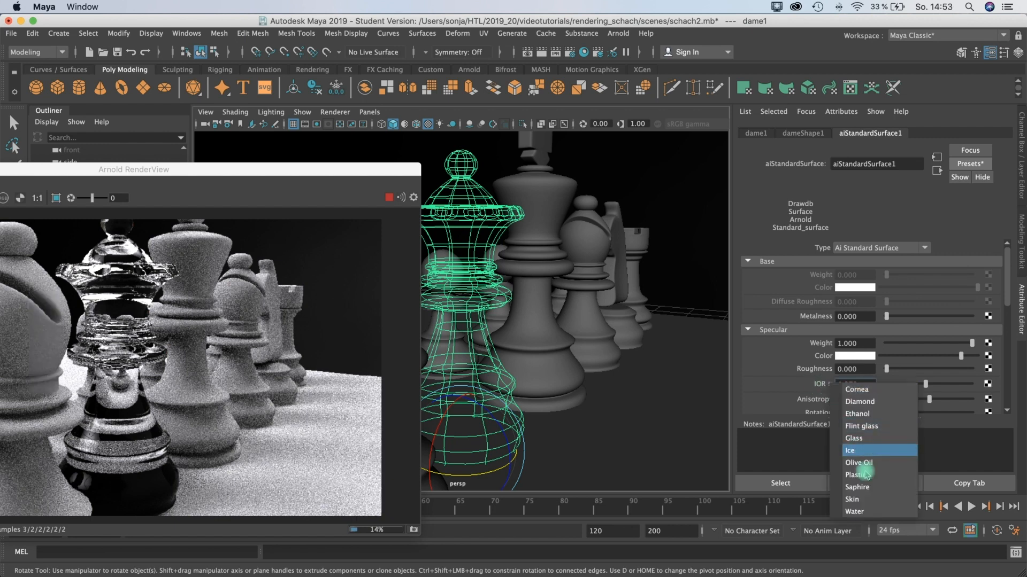
left_click(868, 488)
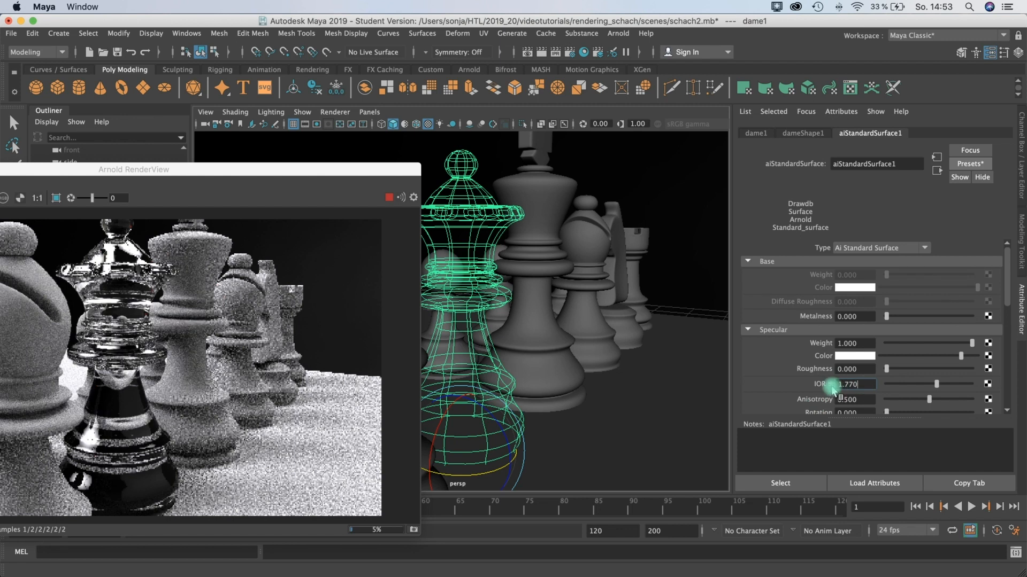
left_click(830, 385)
left_click(856, 515)
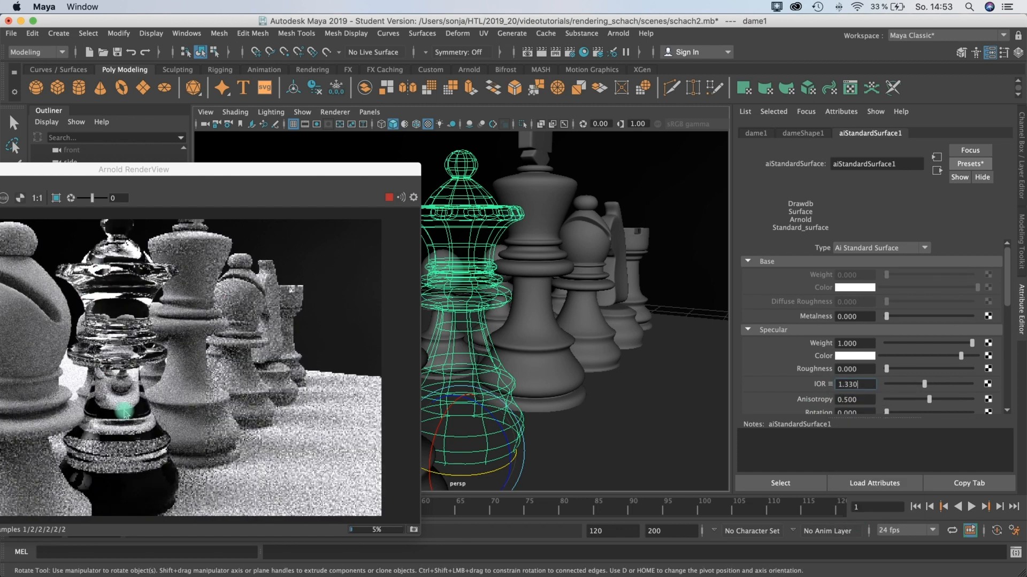
- Tint the queen's glass by setting its transmission color to teal
left_click_drag(1005, 289, 1010, 320)
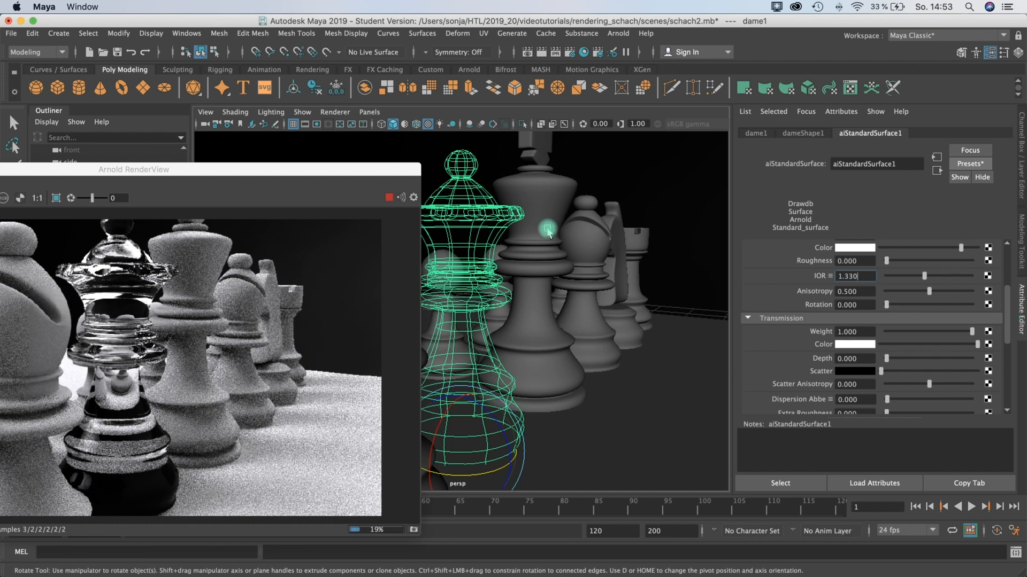
left_click_drag(231, 175, 233, 149)
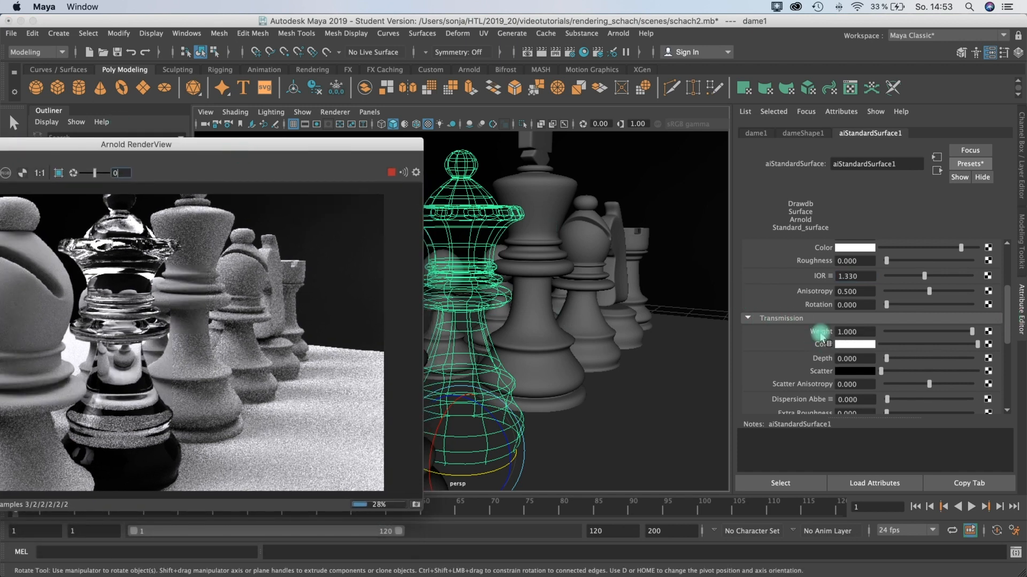
left_click(855, 345)
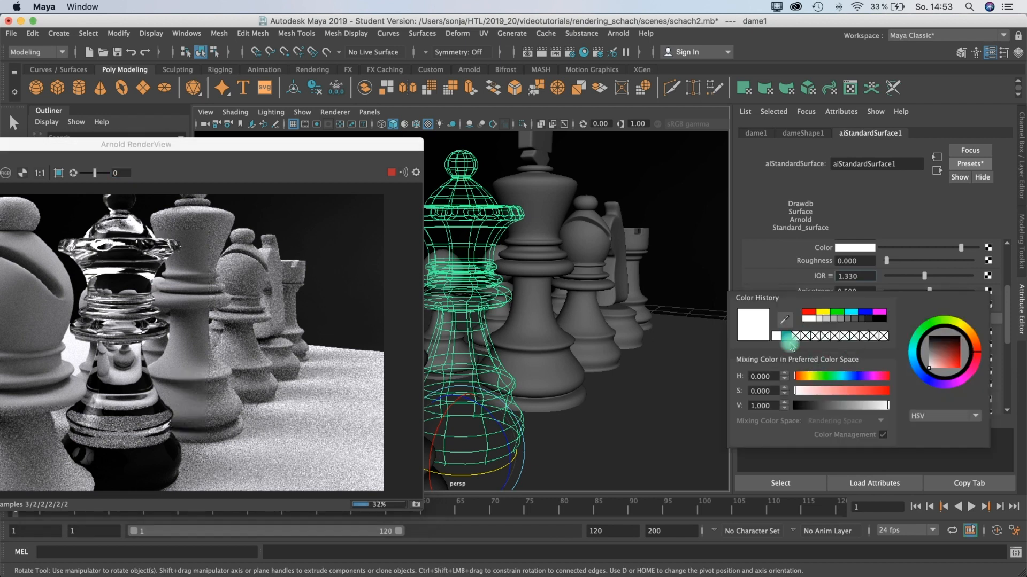
left_click(784, 337)
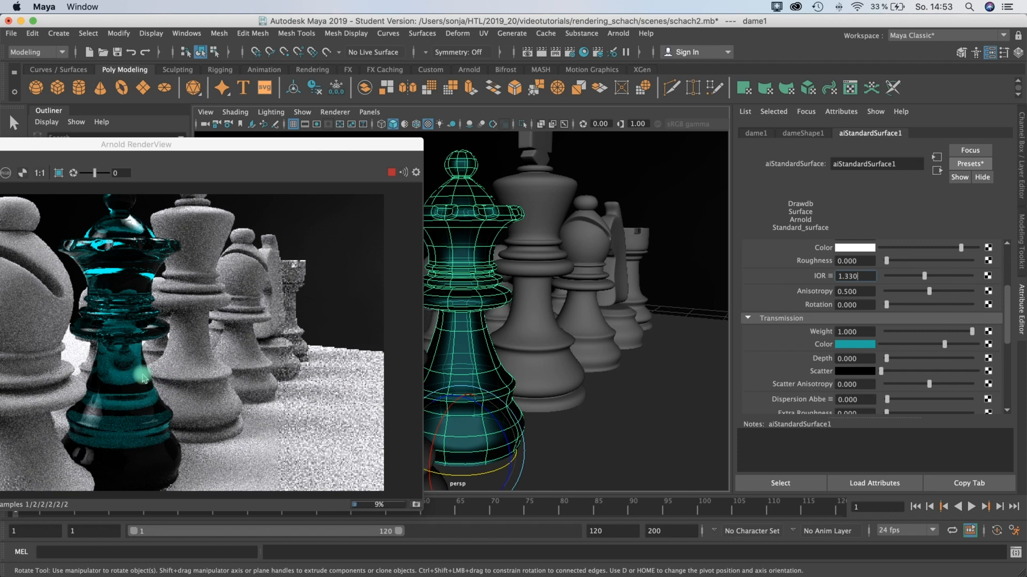
left_click_drag(137, 145, 106, 142)
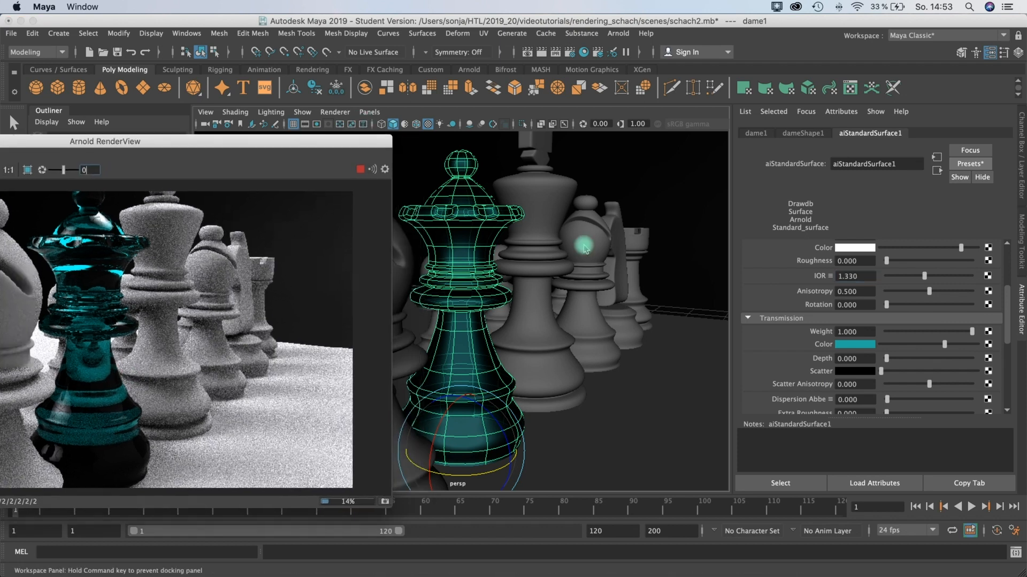
- Change the queen's transmission color to magenta with hue 315.006, saturation 0.805 and value 0.662, and view it from another side
left_click(855, 345)
mouse_move(618, 247)
left_mouse_down()
mouse_move(619, 288)
mouse_move(696, 304)
left_mouse_up()
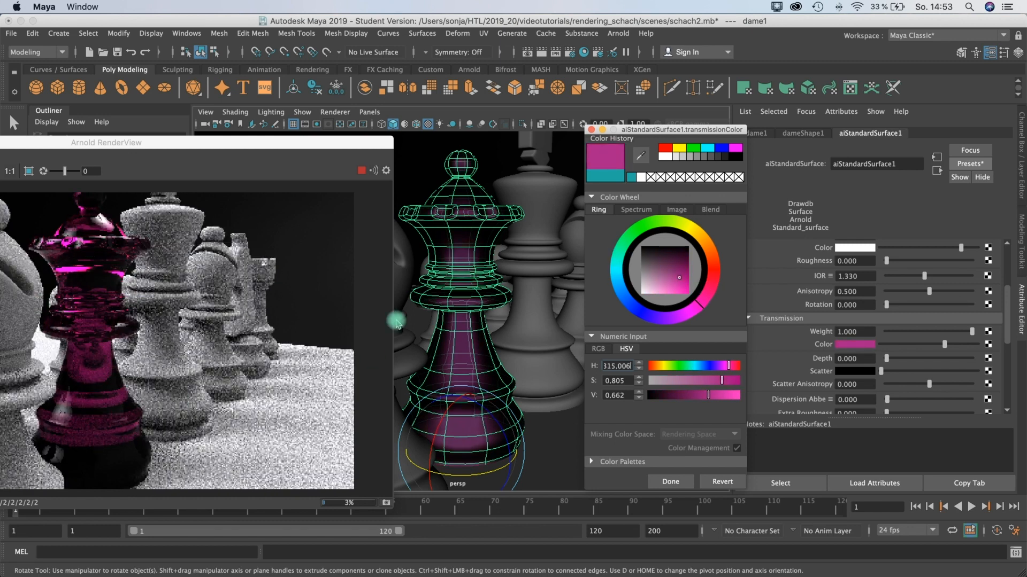
left_click_drag(315, 142, 304, 143)
left_click_drag(468, 323, 613, 322, "alt")
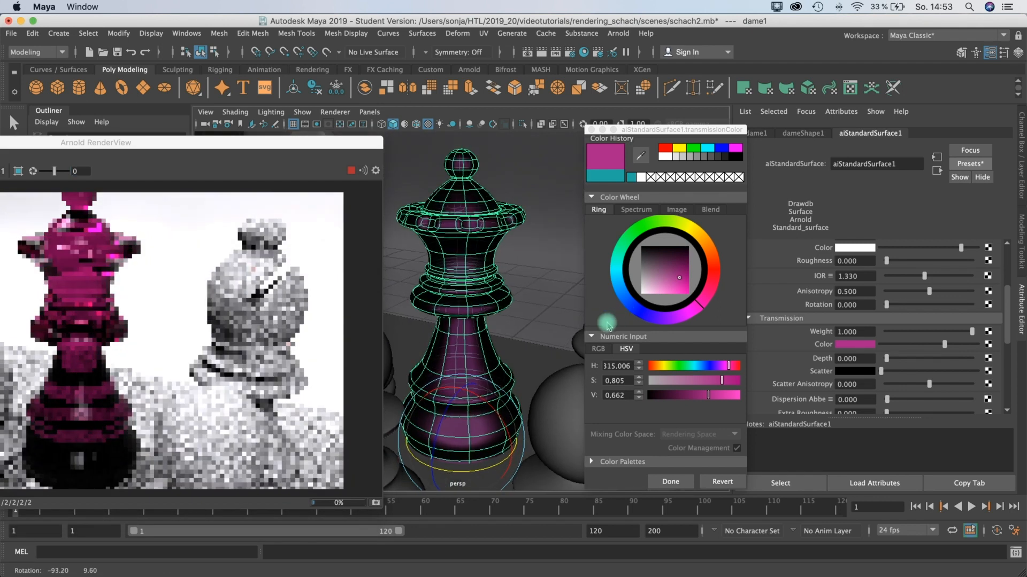
left_click_drag(230, 142, 192, 128)
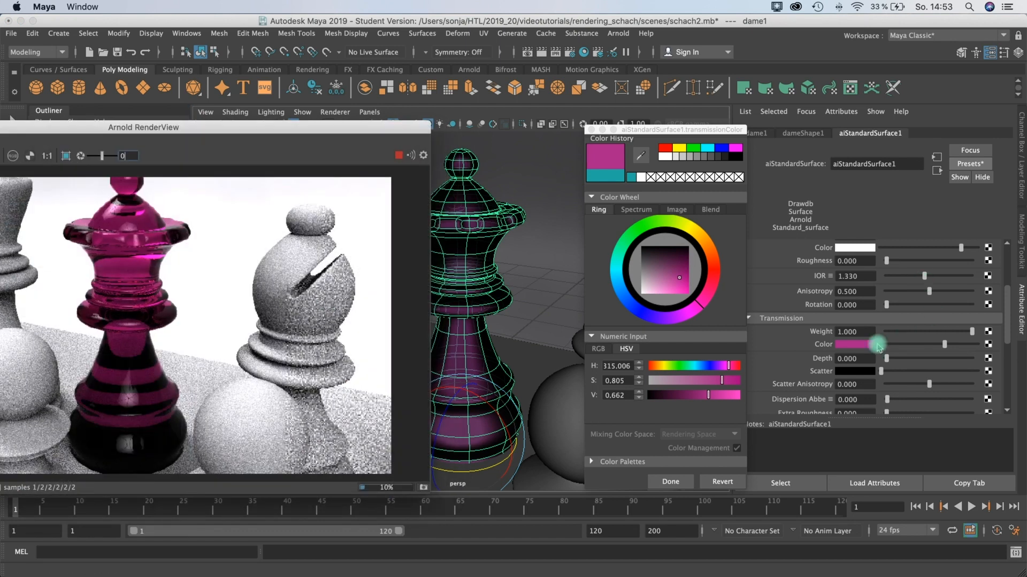
- Lighten the queen's transmission color to saturation 0.247 and value 0.870, and shift its hue to light blue at 184.779
middle_click_drag(852, 348, 712, 308)
mouse_move(659, 284)
left_mouse_down()
mouse_move(648, 286)
mouse_move(651, 255)
mouse_move(649, 291)
mouse_move(671, 294)
left_mouse_up()
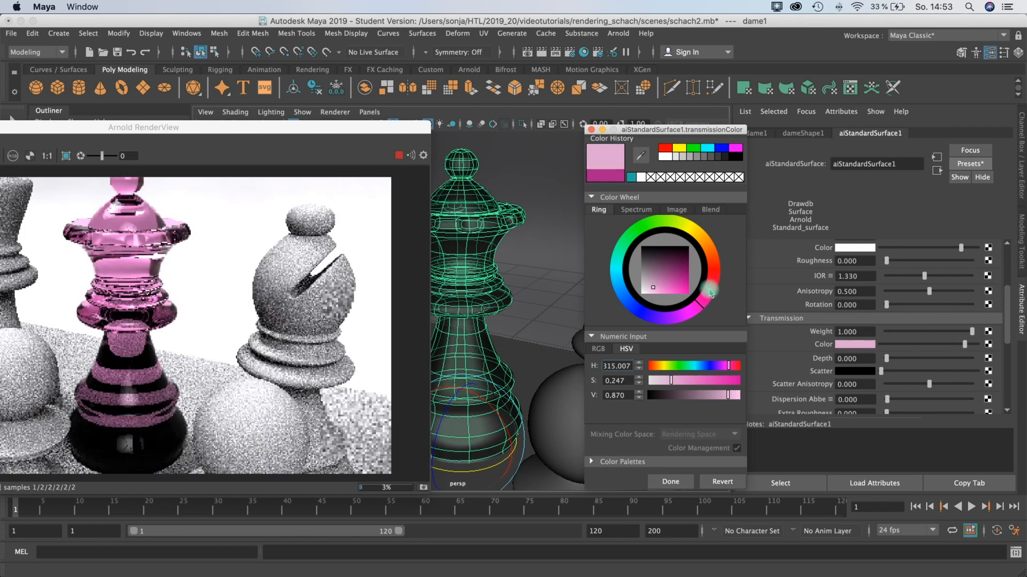
left_click(713, 269)
mouse_move(705, 247)
left_mouse_down()
mouse_move(692, 230)
mouse_move(665, 221)
left_mouse_up()
left_click(624, 270)
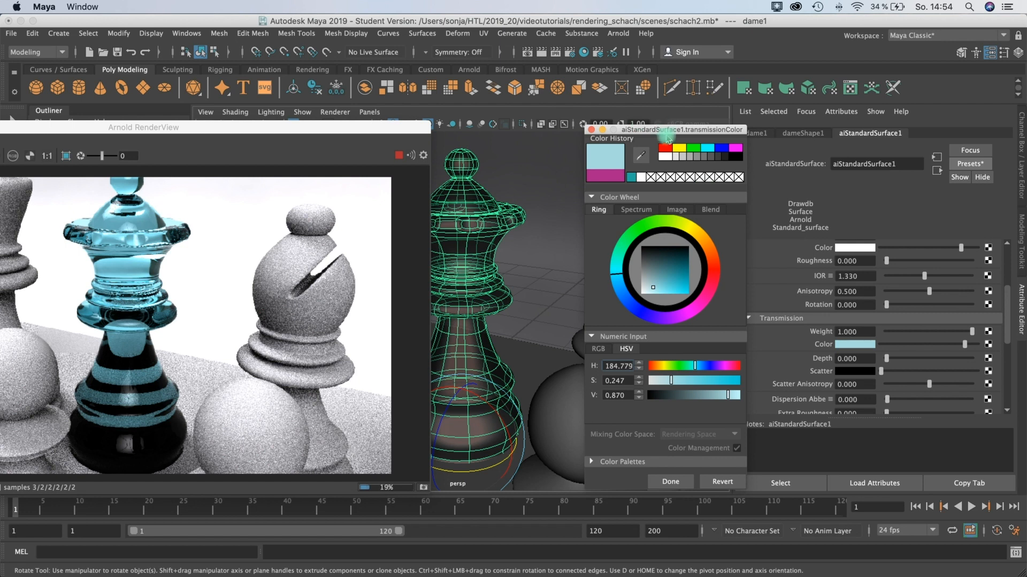
left_click_drag(666, 138, 604, 138)
- Replace the queen's material settings with the Gold preset
left_click_drag(1011, 325, 1009, 283)
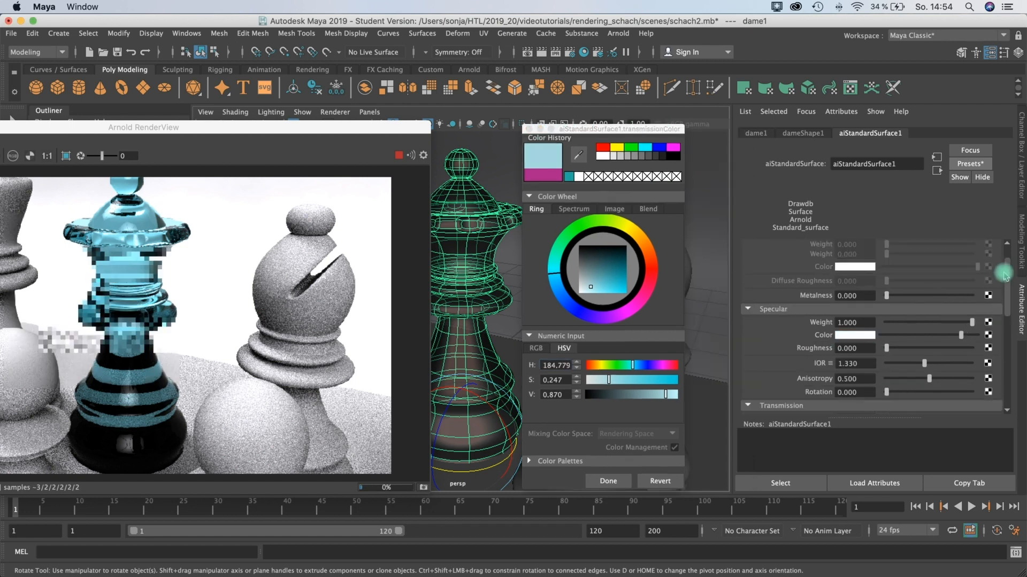
left_click(858, 290)
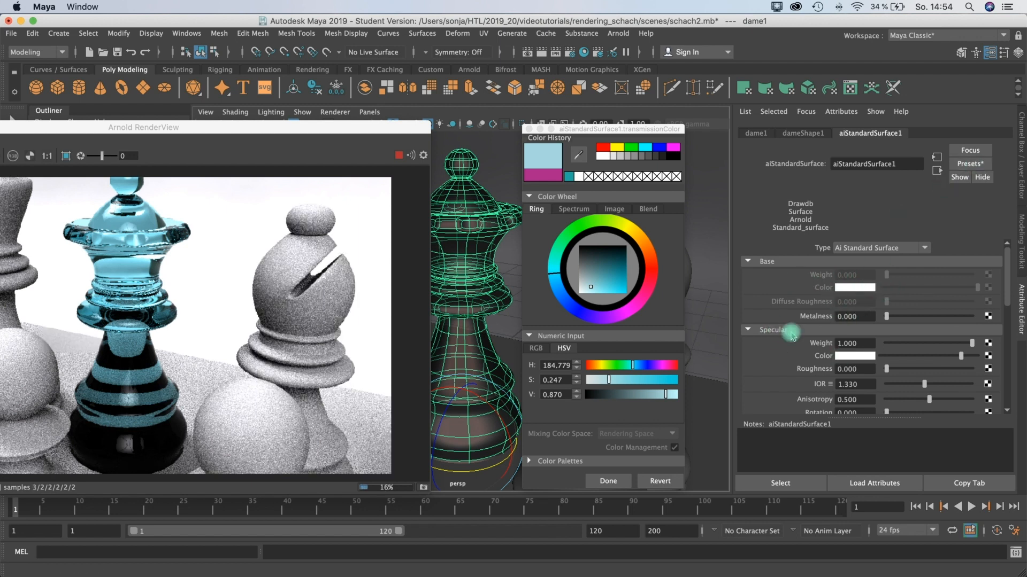
left_click_drag(1009, 270, 1007, 331)
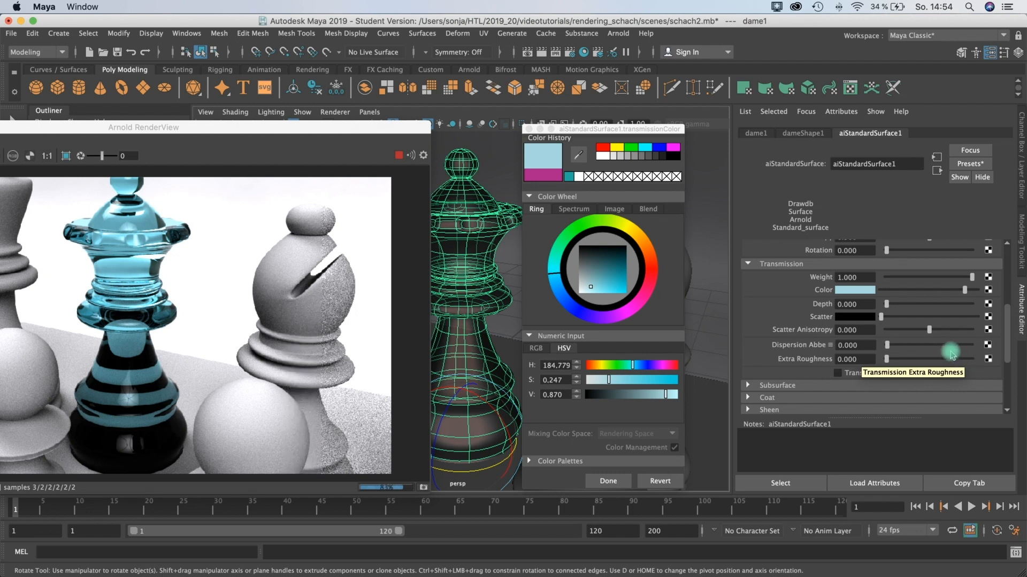
scroll(907, 297, "up", 10)
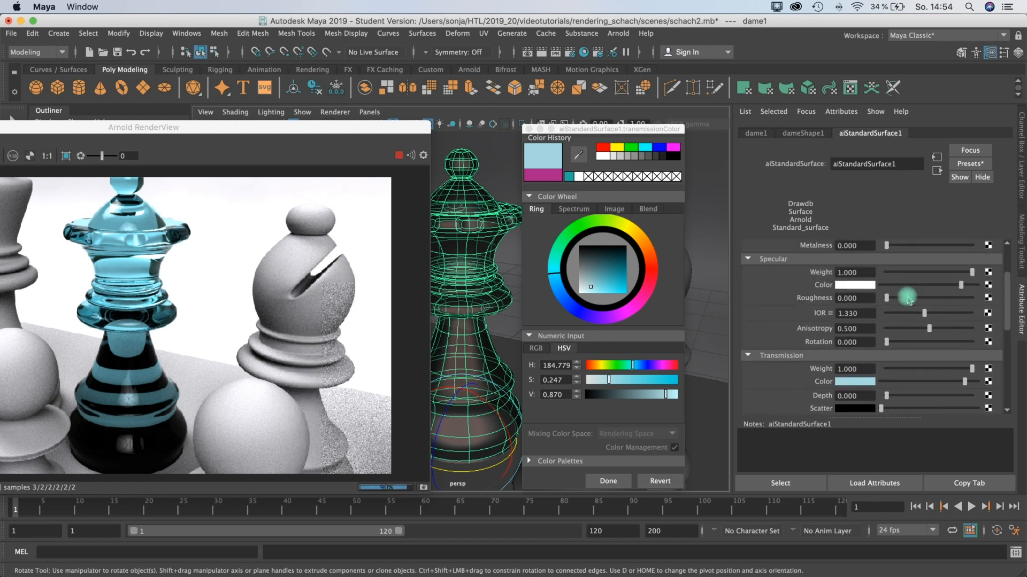
scroll(882, 317, "down", 3)
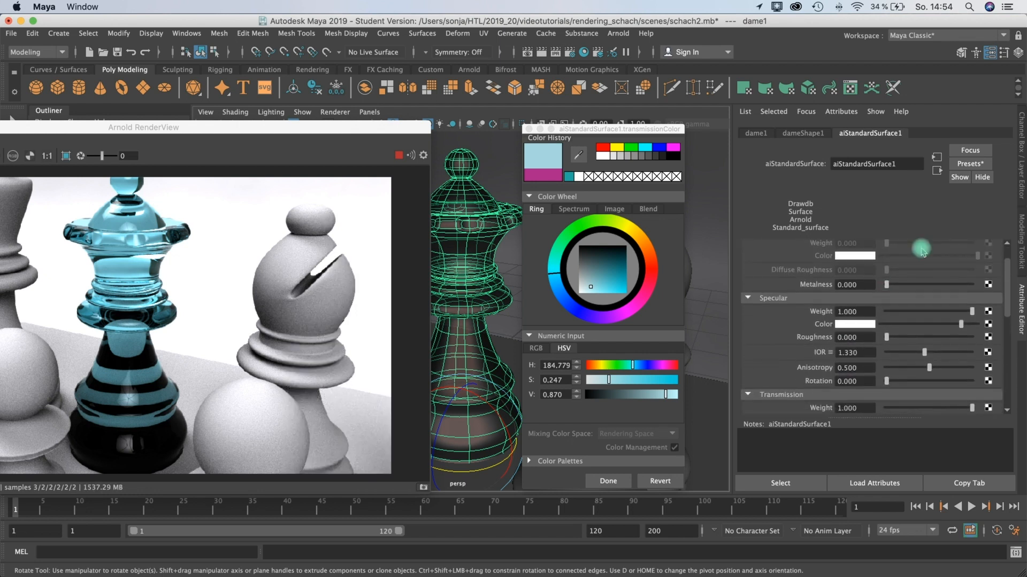
left_click(969, 163)
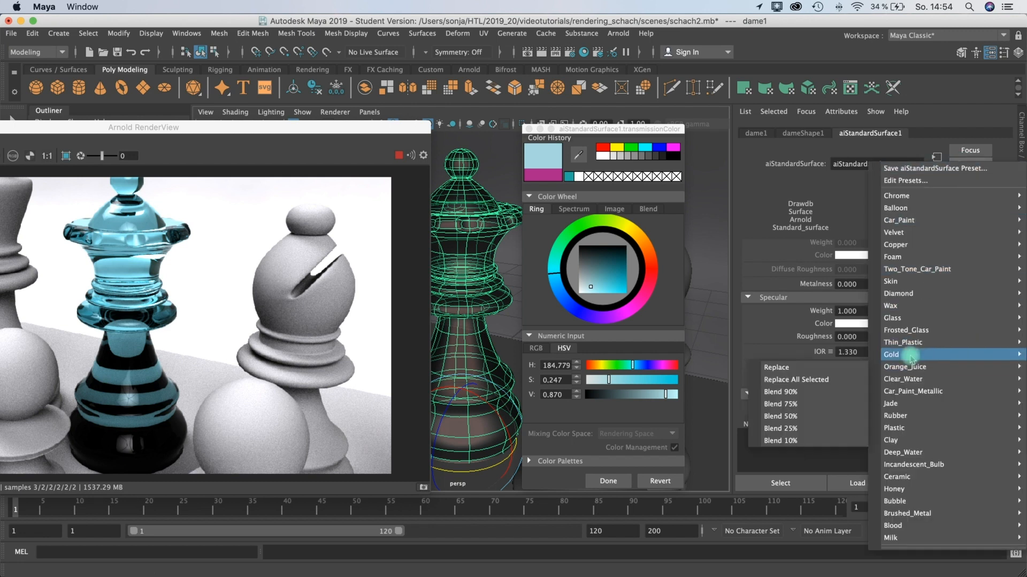
mouse_move(907, 431)
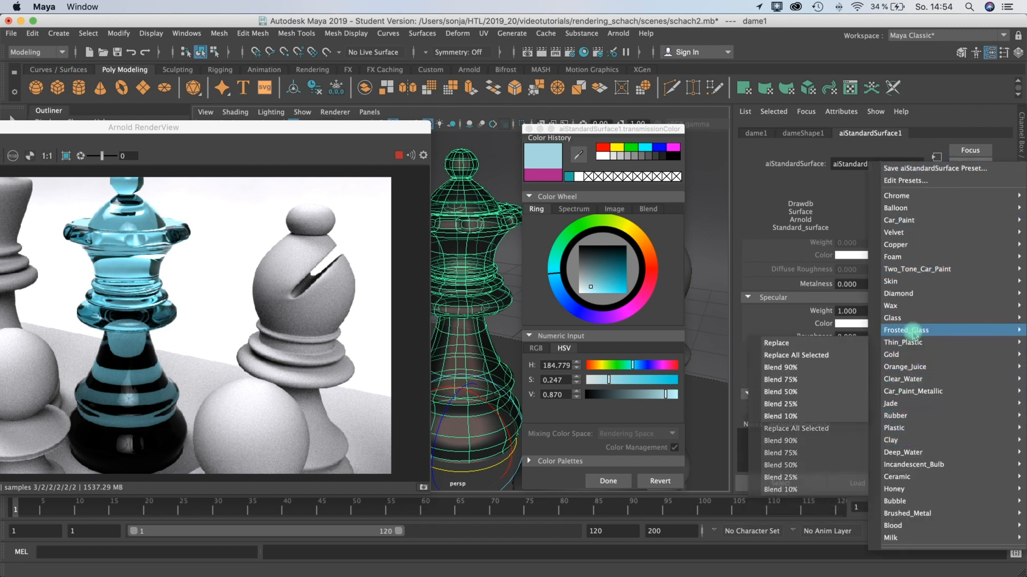
left_click(837, 361)
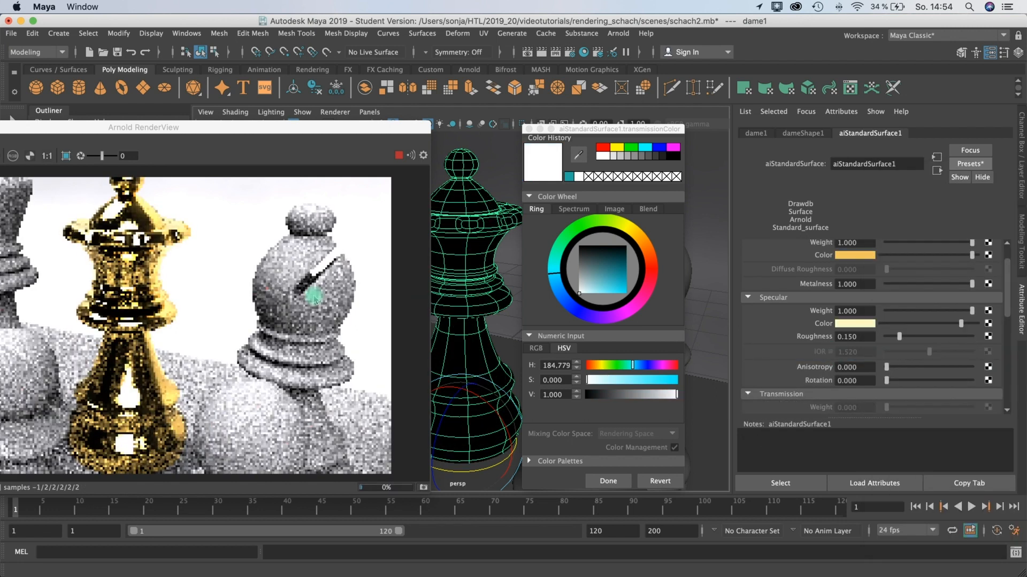
- Set the gold's metalness to 0.601, specular weight to 0.514 and specular roughness to 0.609, and close the transmission color window
mouse_move(928, 281)
left_mouse_down()
mouse_move(909, 280)
mouse_move(972, 285)
mouse_move(931, 285)
left_mouse_up()
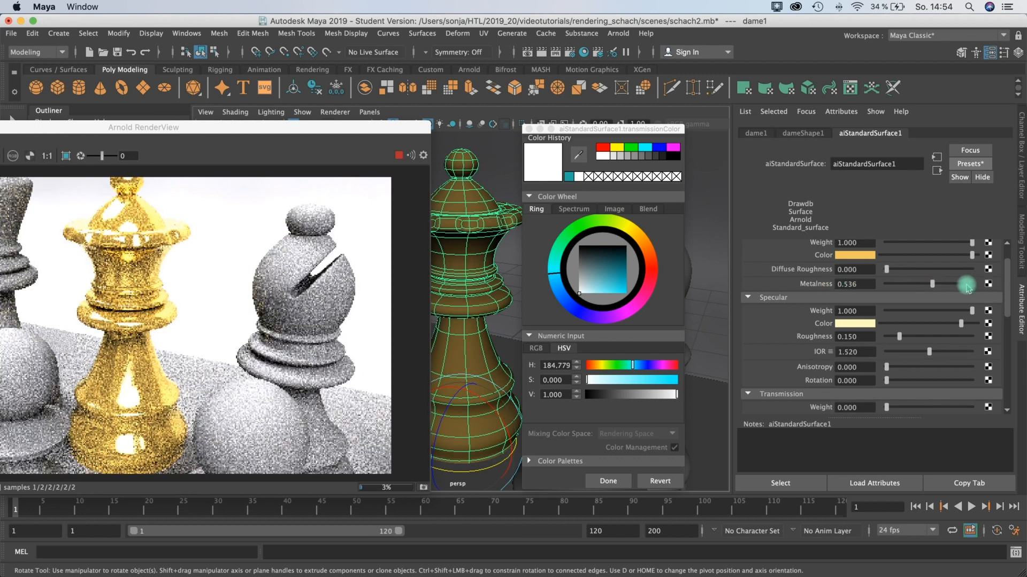
mouse_move(935, 285)
left_mouse_down()
mouse_move(986, 288)
mouse_move(939, 286)
left_mouse_up()
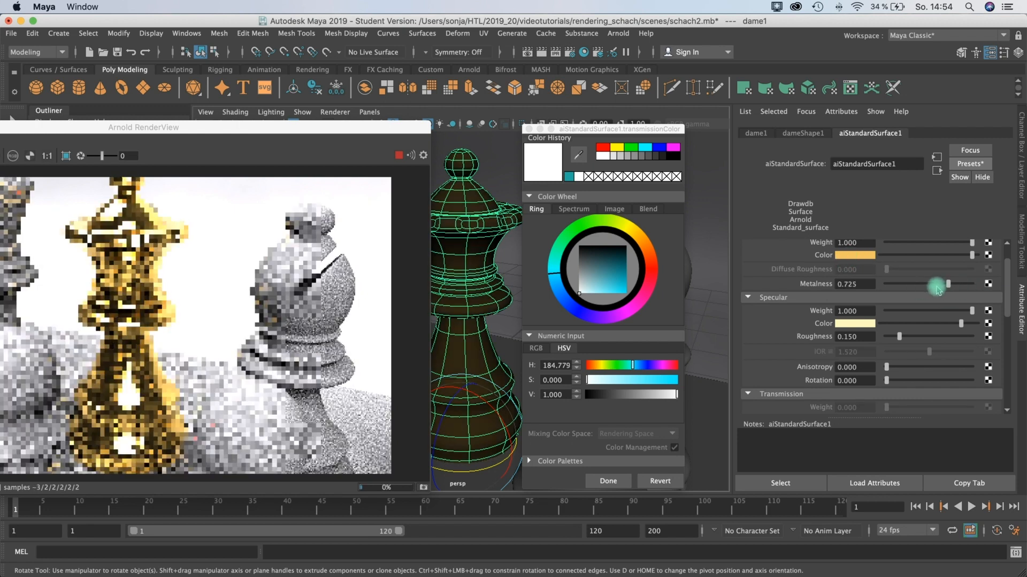
left_click_drag(911, 338, 923, 314)
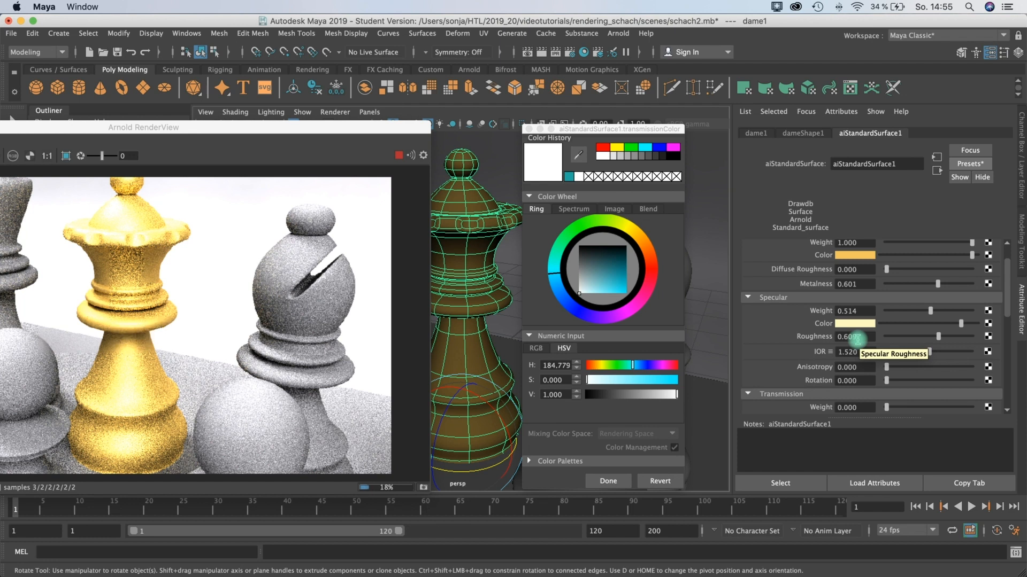
left_click_drag(257, 131, 347, 128)
left_click(529, 129)
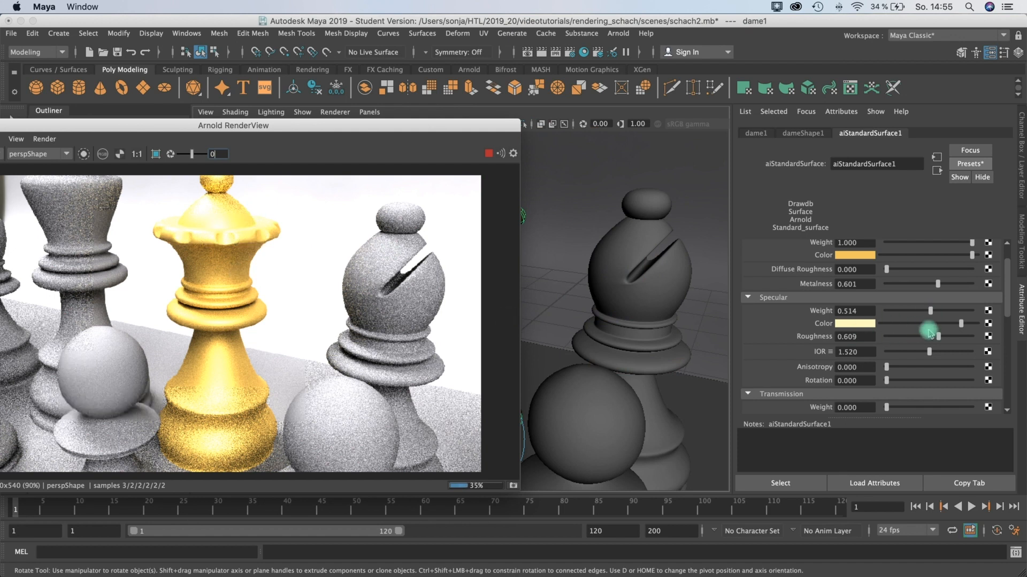
scroll(902, 349, "down", 5)
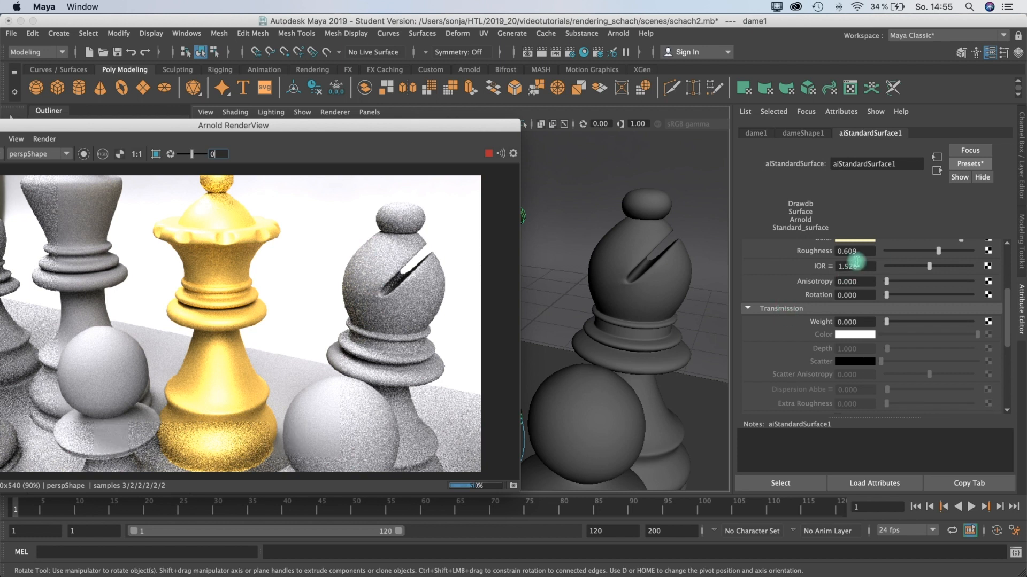
scroll(863, 263, "up", 4)
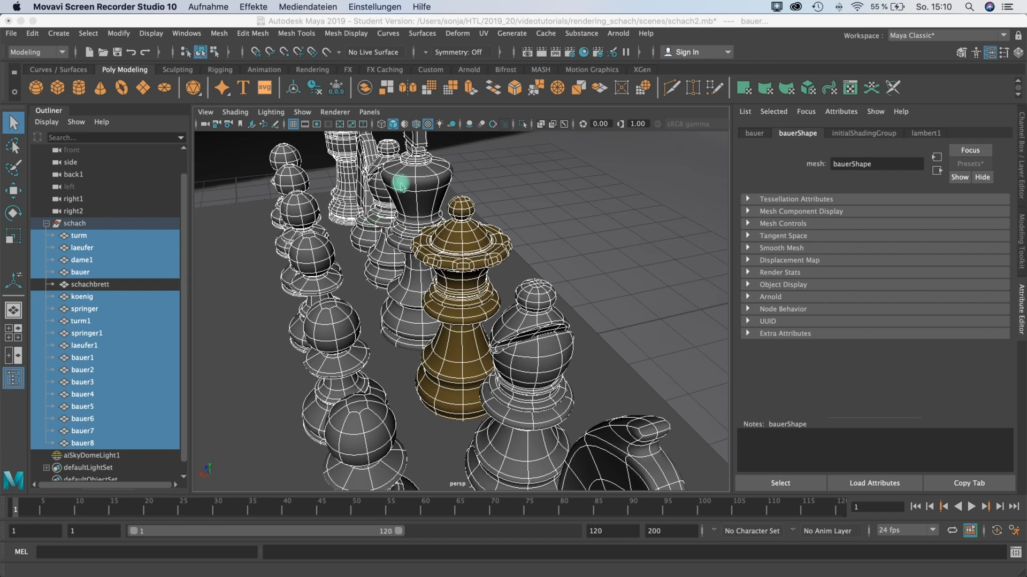
- Assign the existing aiStandardSurface1 material to all the selected chess pieces
right_click(417, 178)
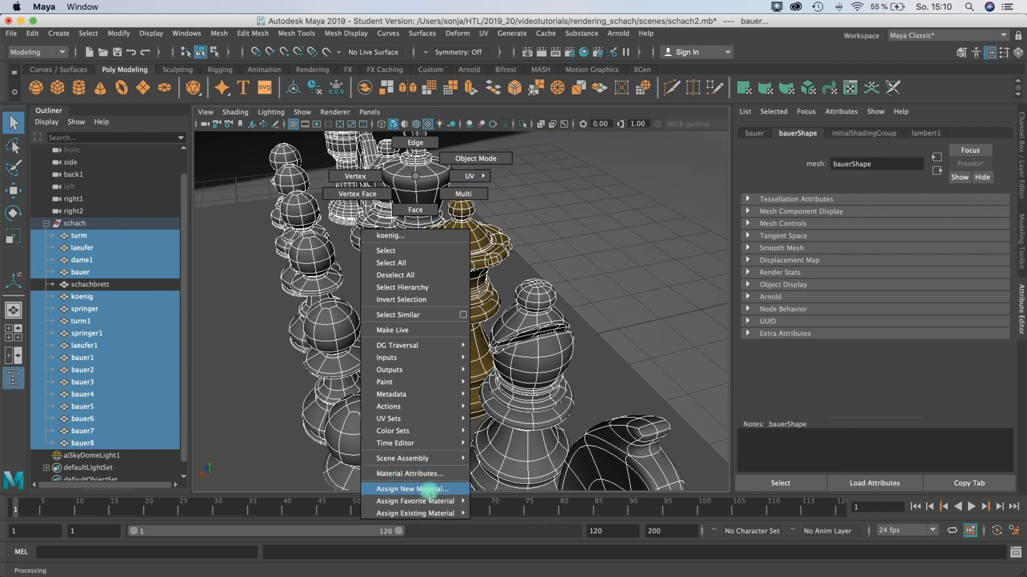
mouse_move(436, 513)
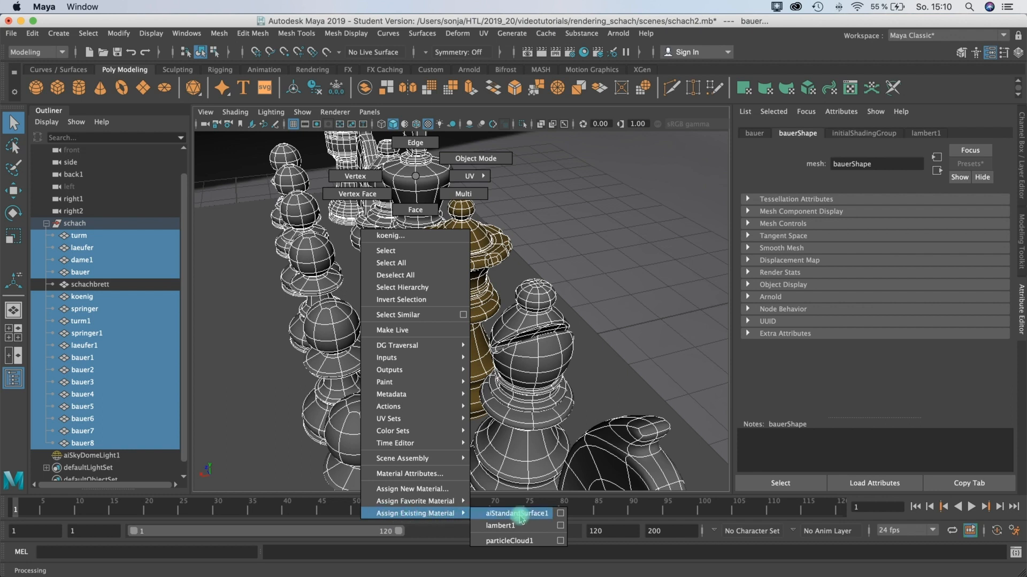
left_click(516, 513)
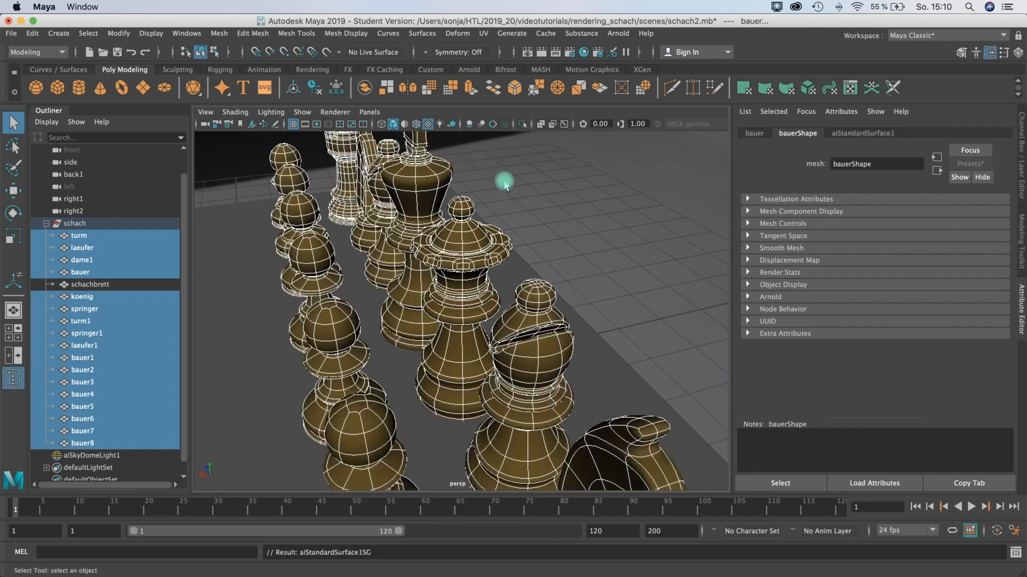
- Select only the king and open the attributes of its material
left_click(407, 172)
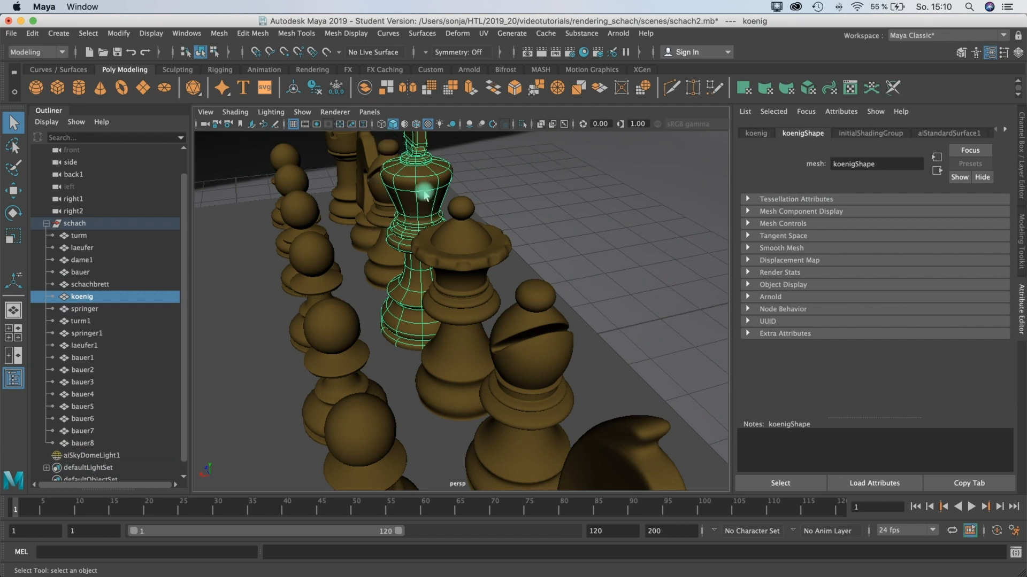
right_click_drag(421, 149, 407, 448)
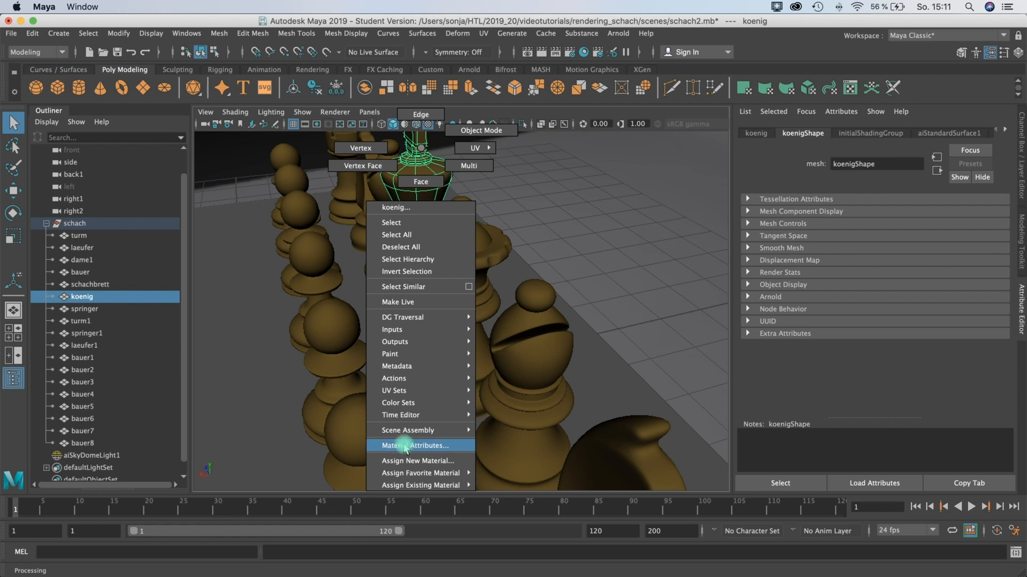
right_click_drag(406, 448, 405, 448)
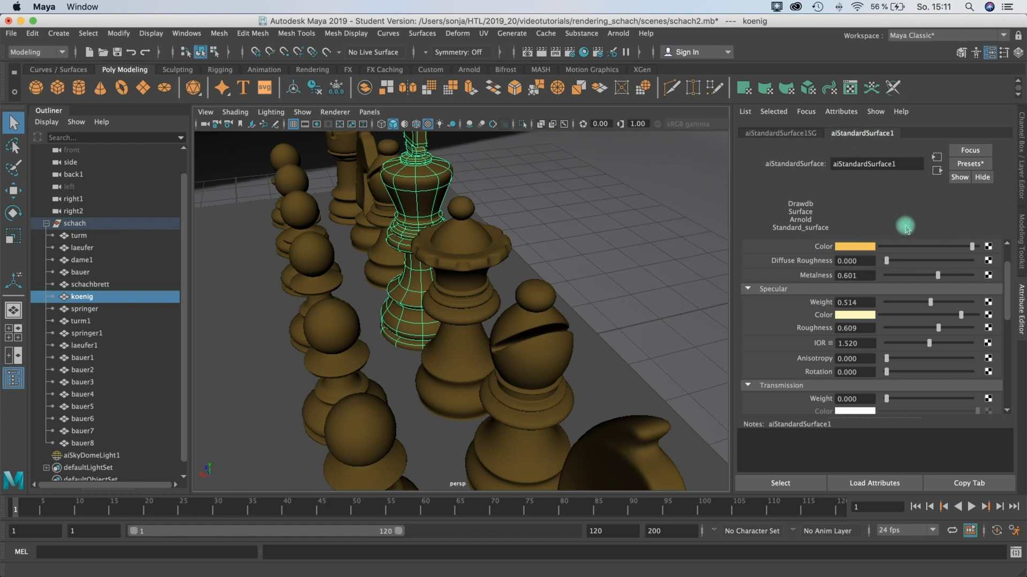
- Replace the shared chess piece material with the Ceramic preset and check it on the pieces in the viewport
left_click(966, 164)
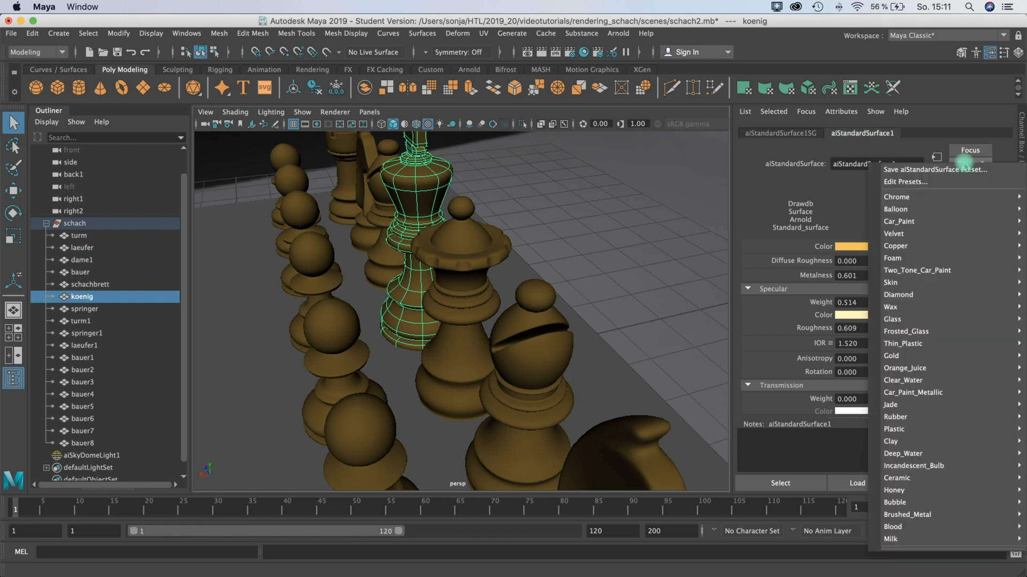
mouse_move(902, 237)
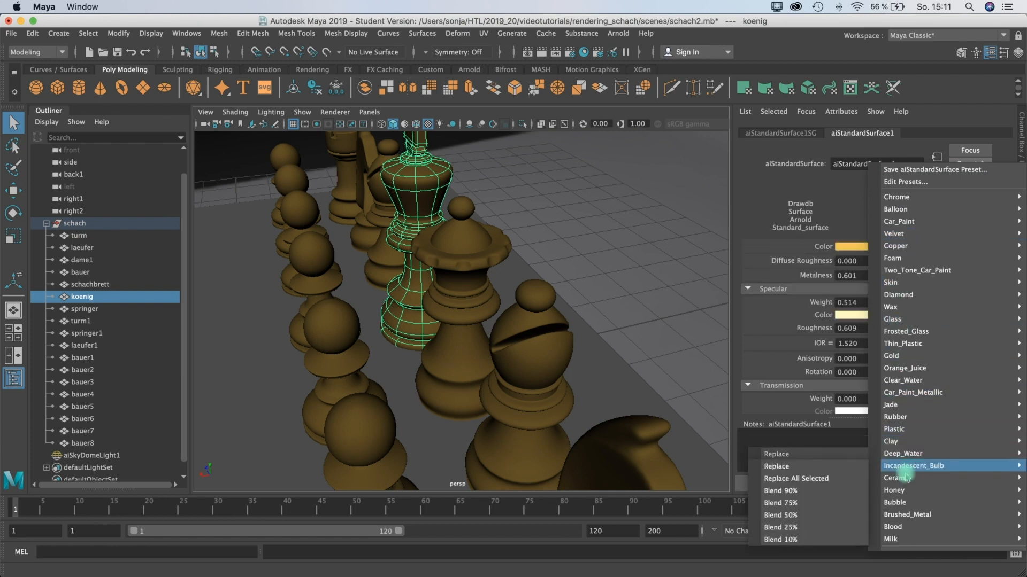
mouse_move(889, 479)
left_click(776, 478)
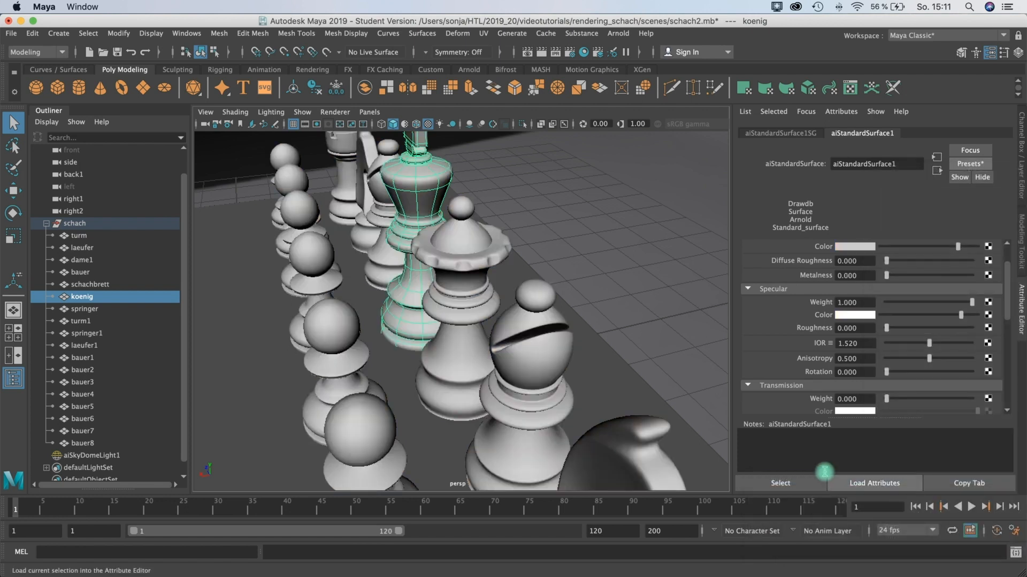
scroll(458, 249, "down", 10)
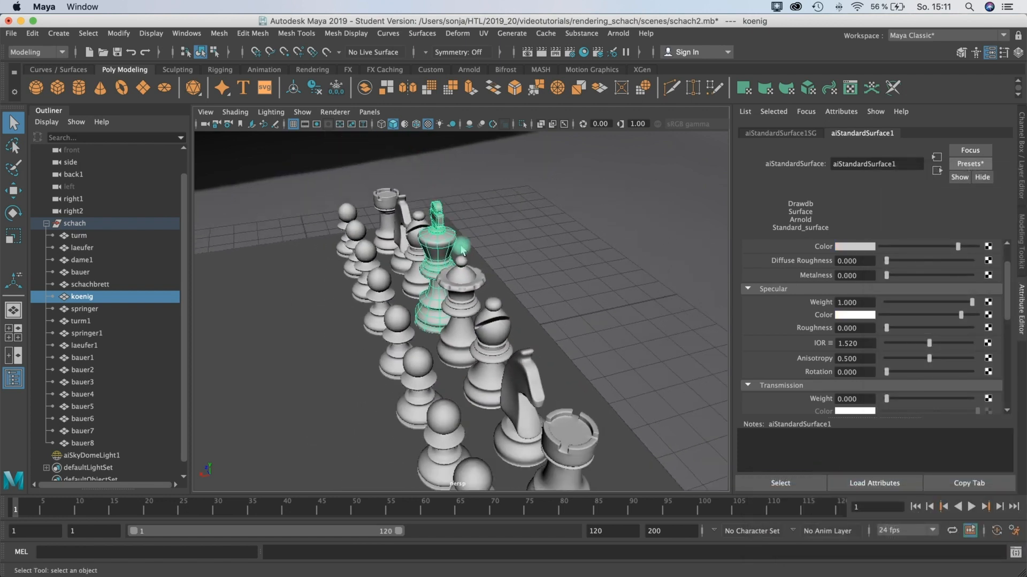
scroll(460, 247, "up", 10)
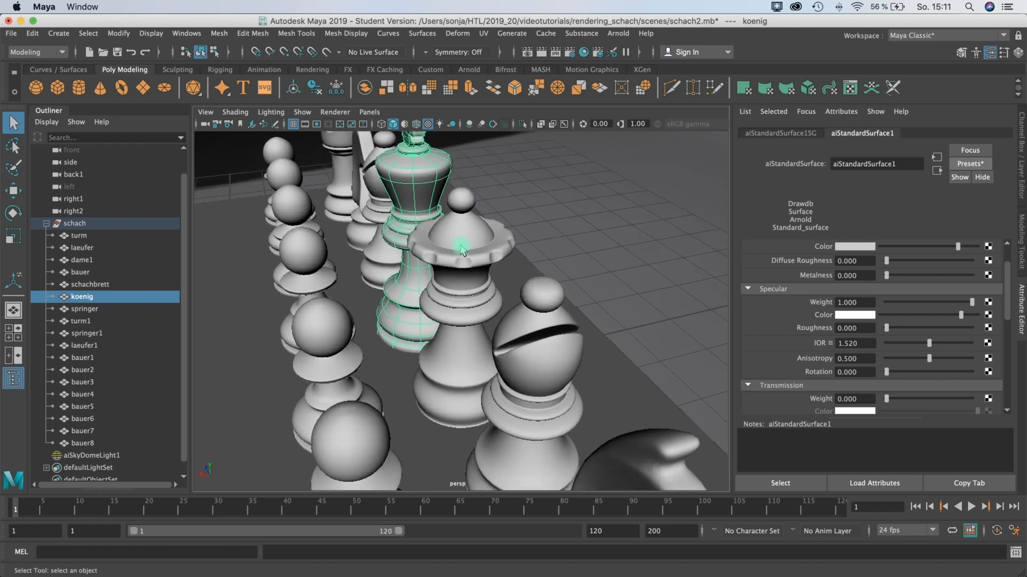
scroll(461, 249, "down", 1)
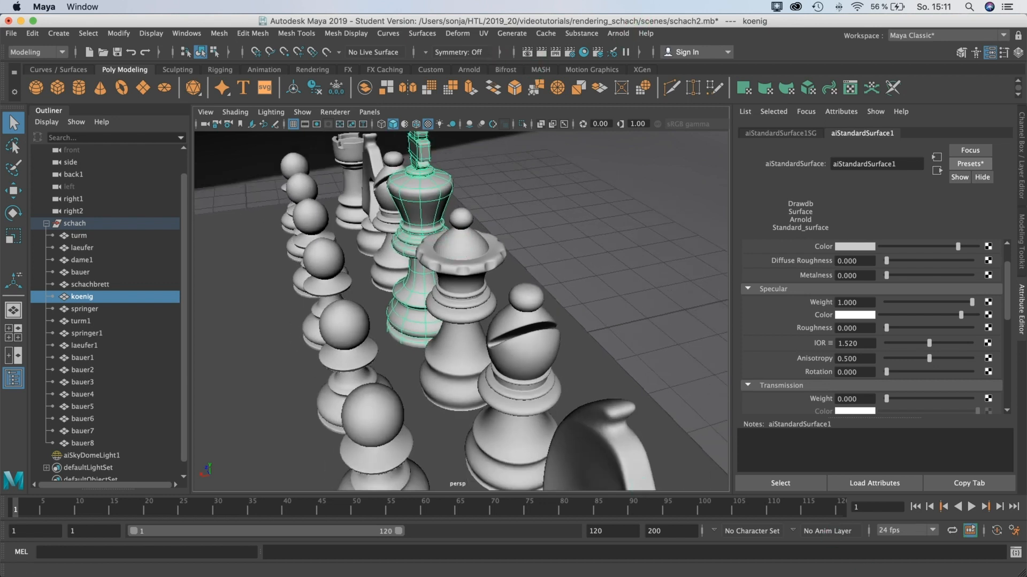
- Bring back the Arnold RenderView and start a live render of the current perspective view
left_click(890, 576)
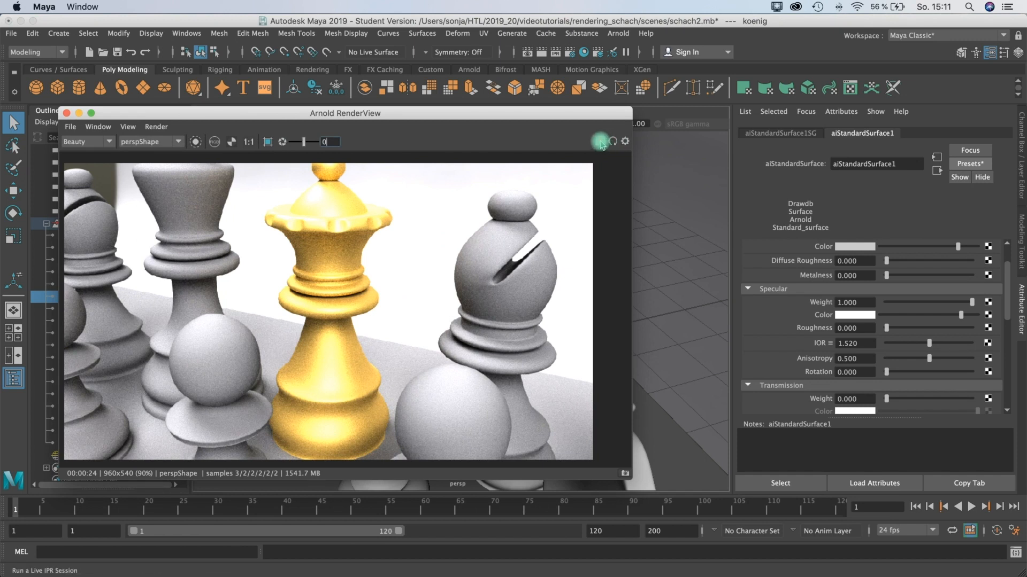
left_click(600, 142)
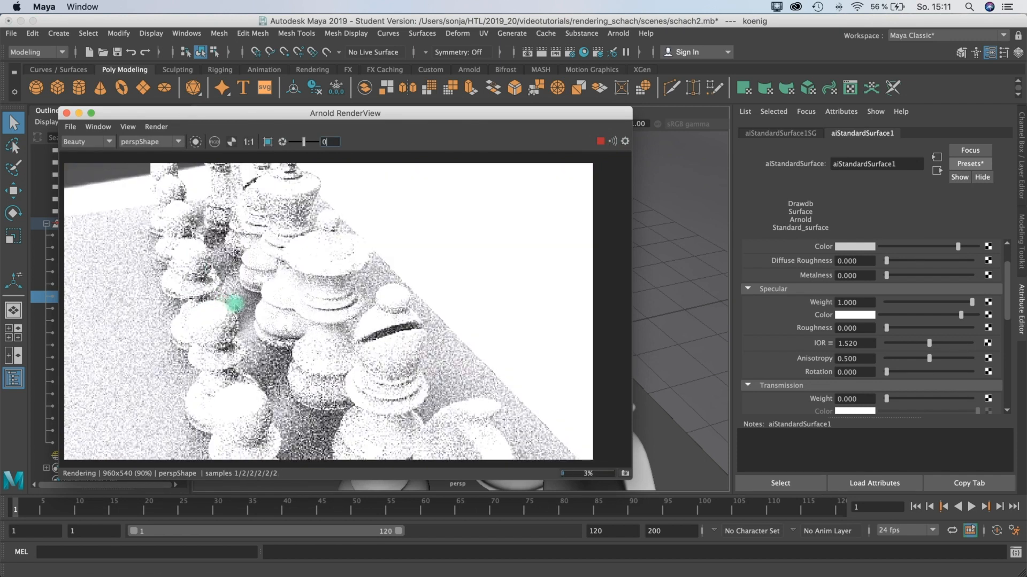
left_click_drag(412, 117, 430, 167)
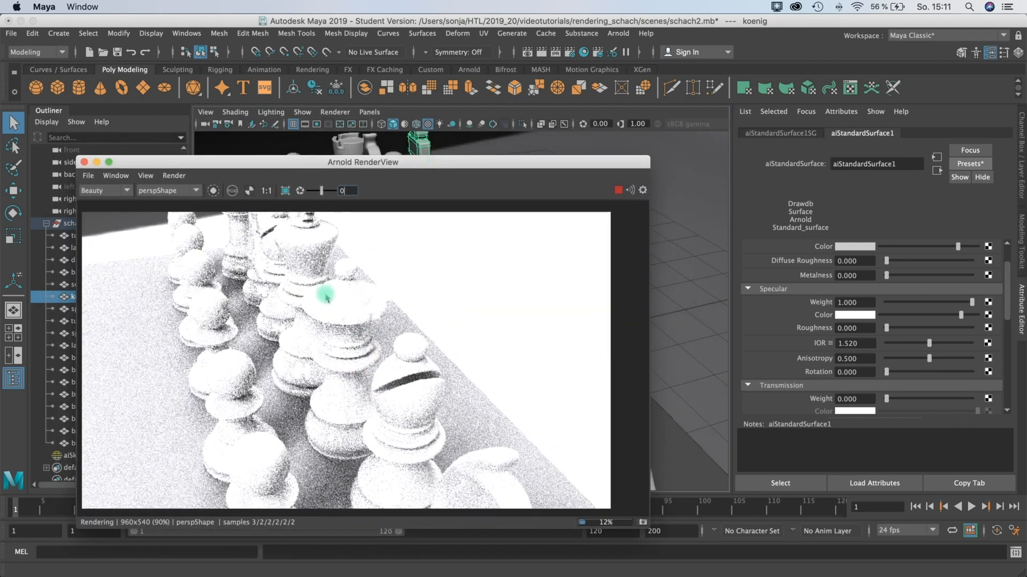
left_click_drag(434, 162, 438, 182)
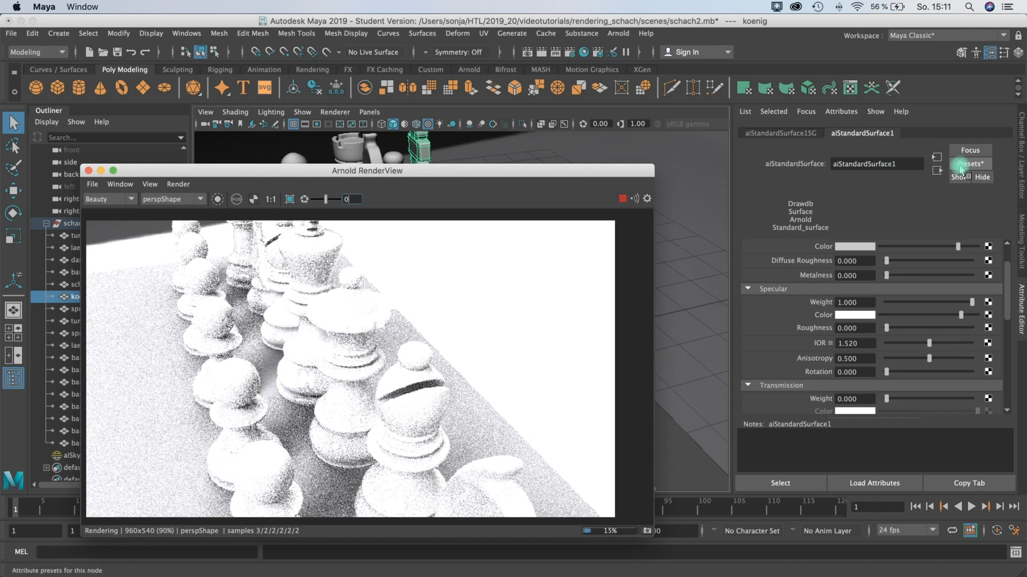
- Replace the shared chess piece material with the Frosted_Glass preset
left_click(970, 164)
mouse_move(909, 333)
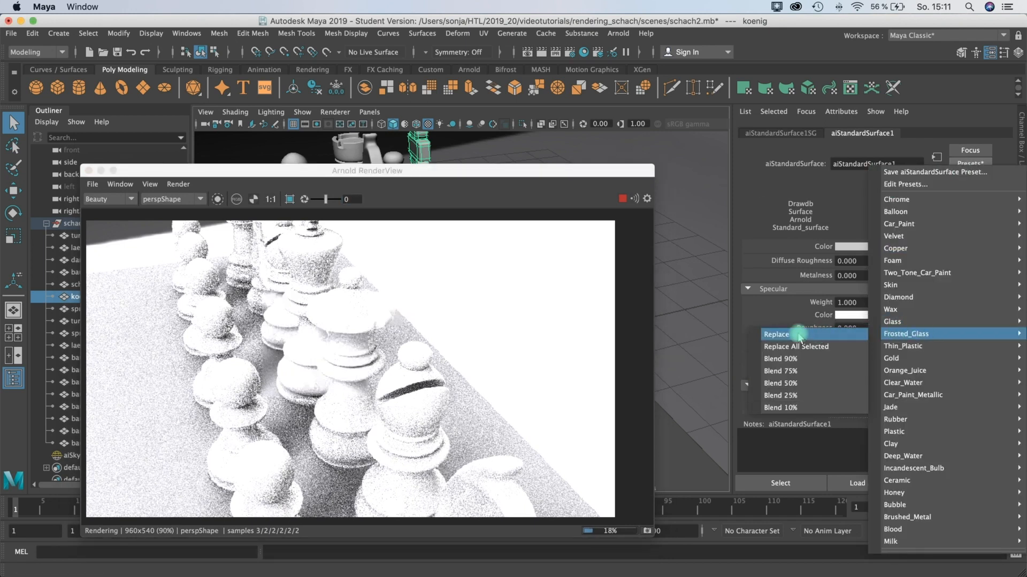
left_click(794, 334)
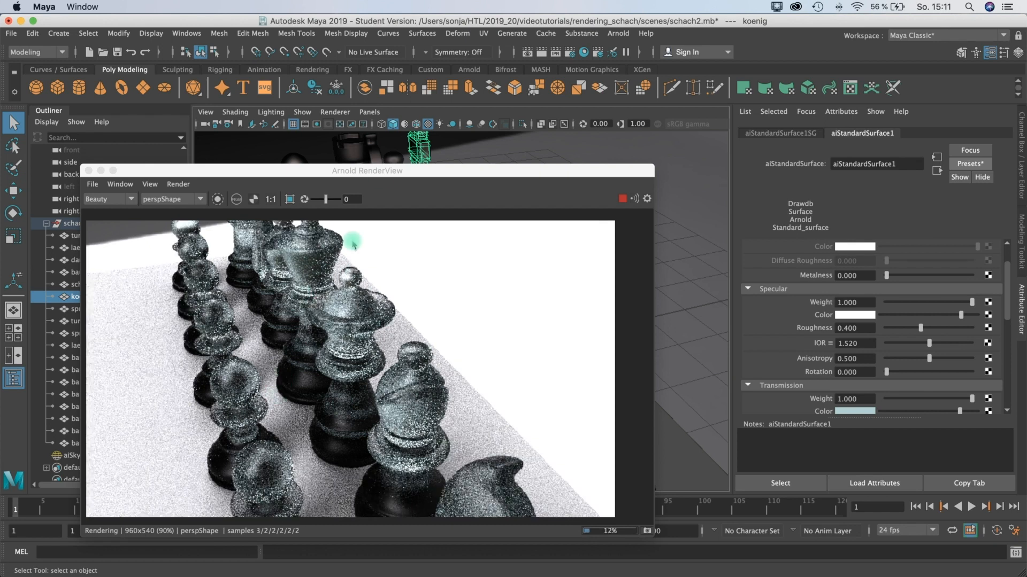
- Stop the live render, minimize the render window and select the chessboard in the viewport
left_click_drag(416, 171, 641, 106)
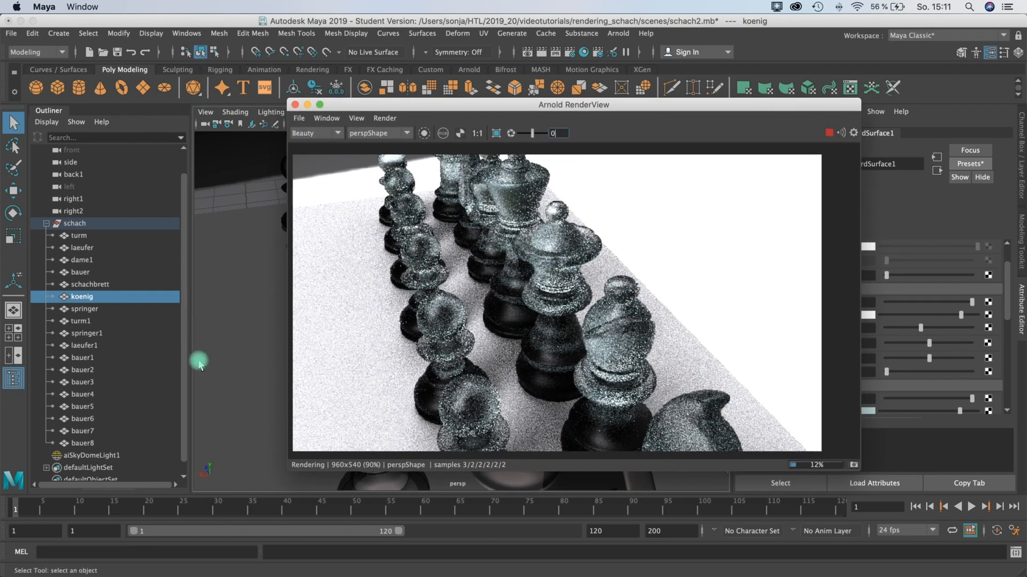
left_click_drag(614, 107, 520, 111)
left_click(734, 136)
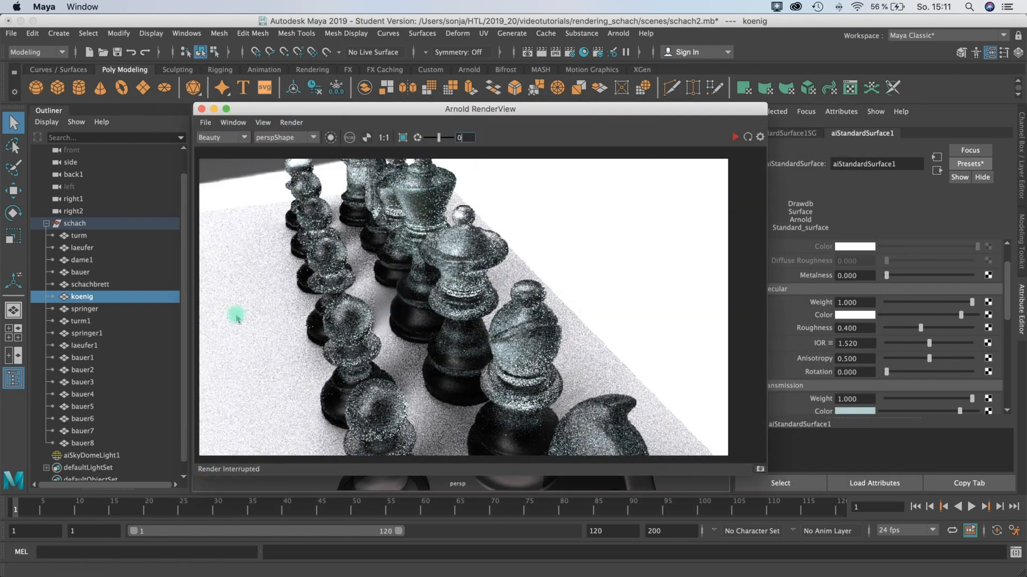
left_click(212, 109)
left_click(262, 334)
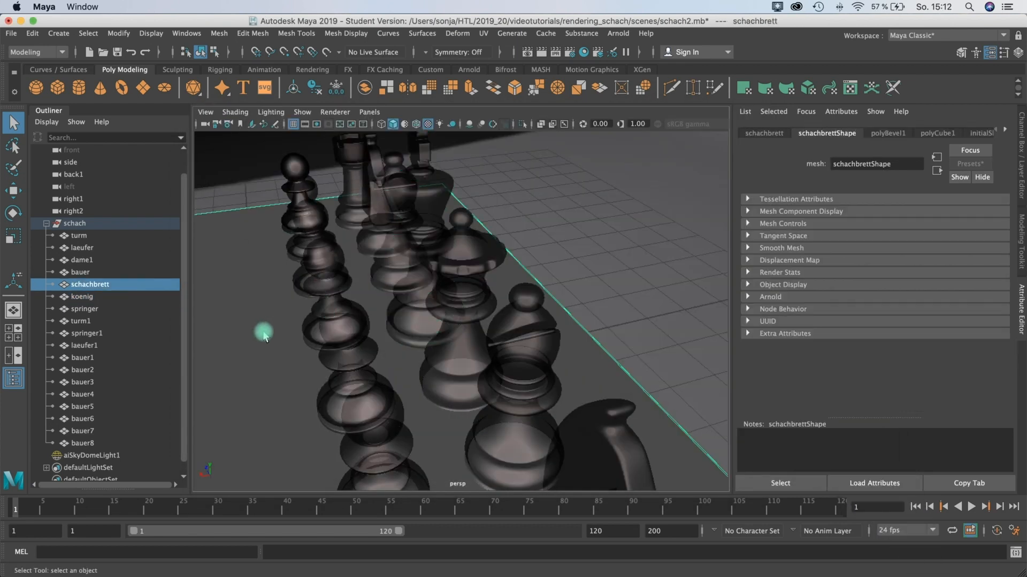
- Frame the chessboard in the perspective view and assign it a new Arnold aiStandardSurface material
key("f")
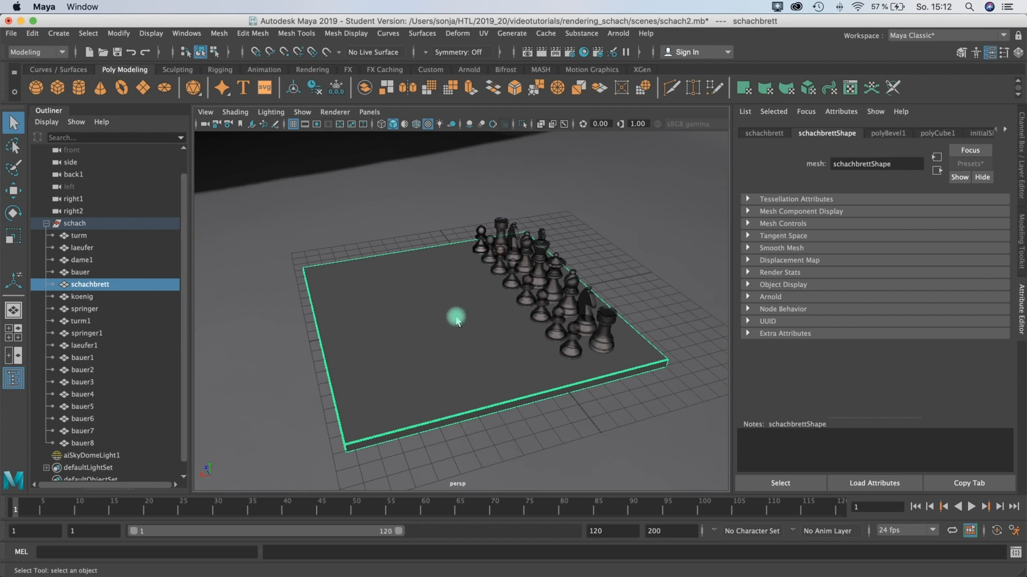
scroll(458, 256, "up", 5)
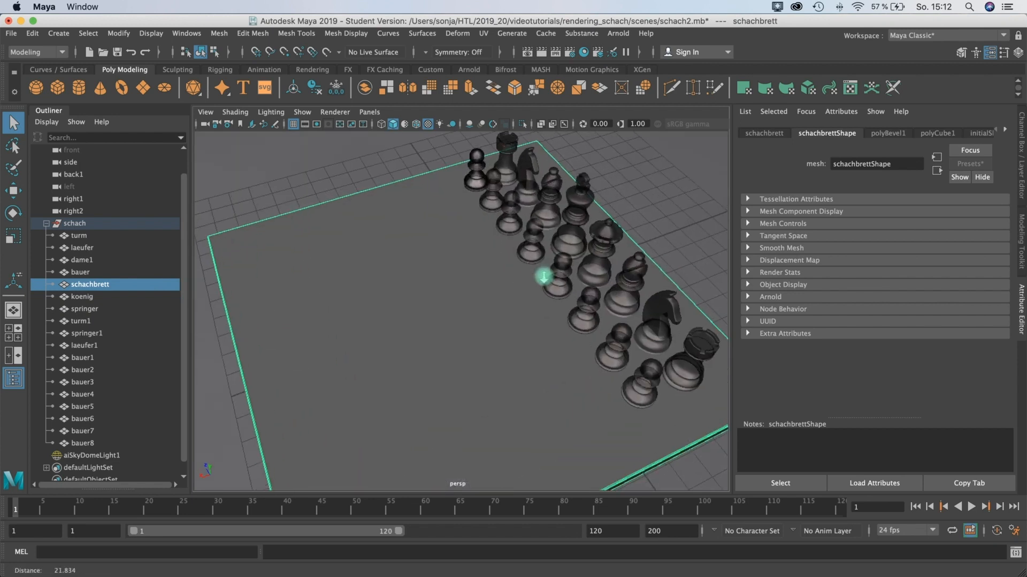
scroll(543, 277, "down", 2)
right_click_drag(433, 192, 451, 506)
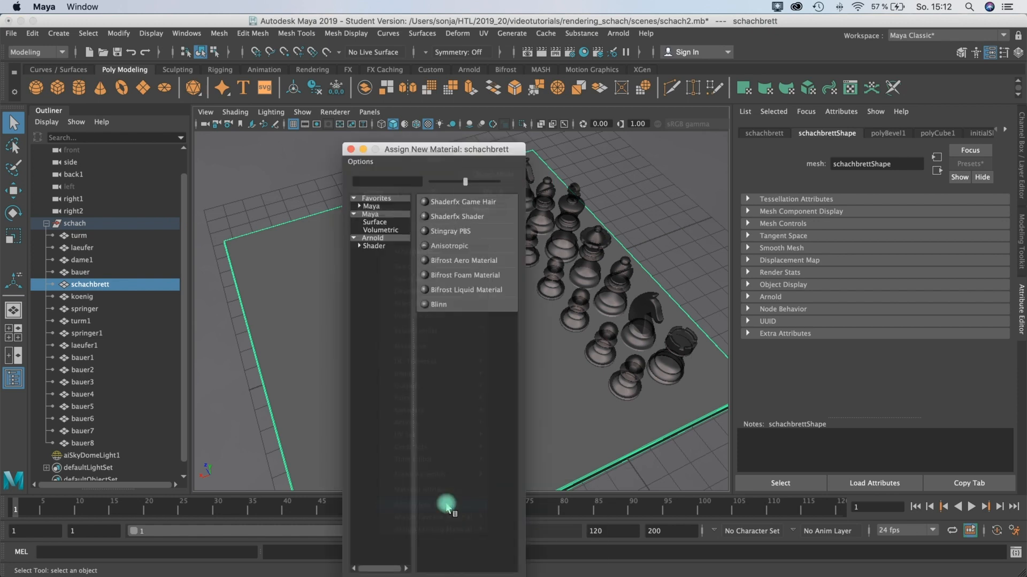
left_click(373, 247)
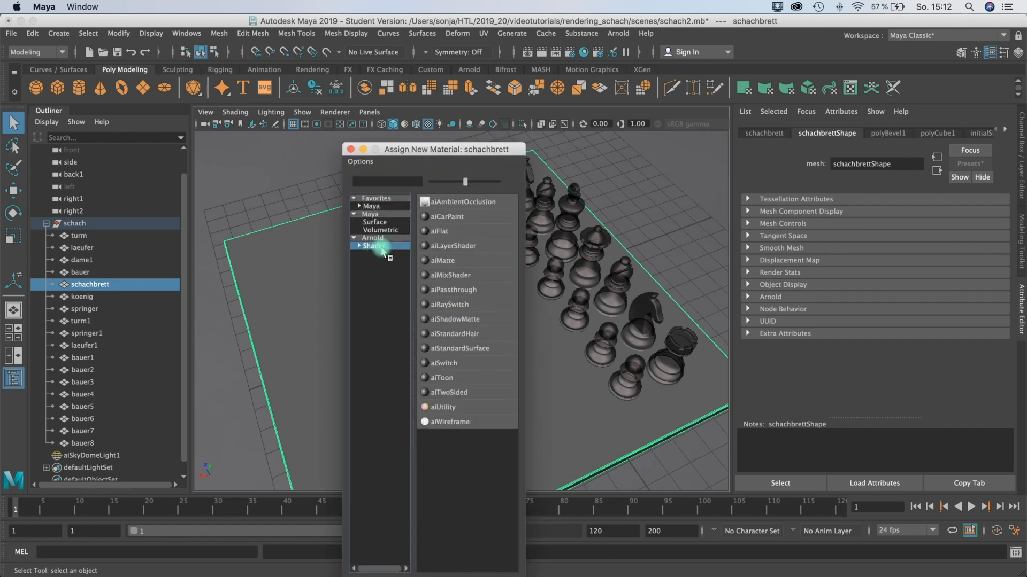
left_click(449, 349)
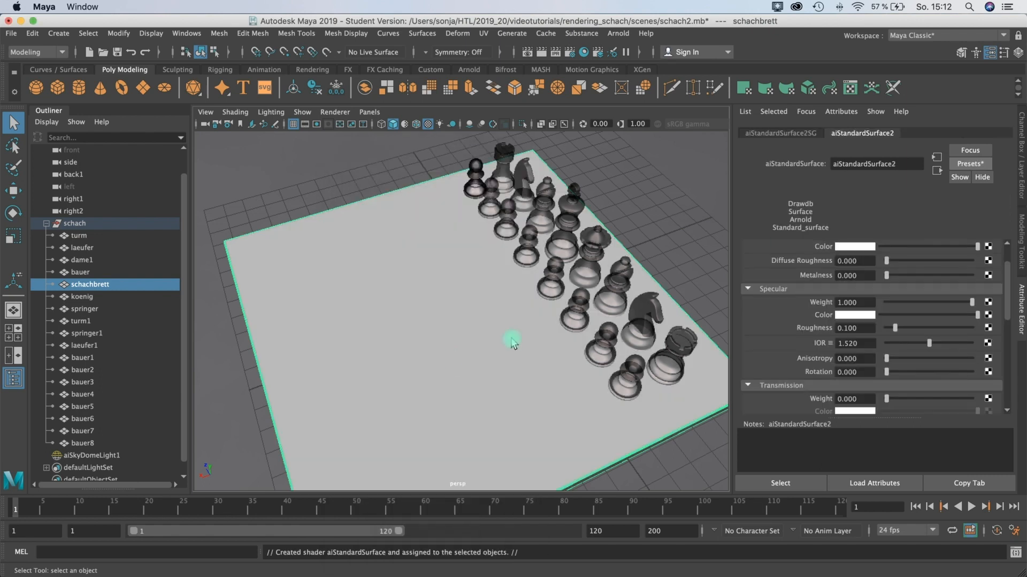
- Replace the chessboard material's settings with the Rubber preset
scroll(939, 284, "up", 3)
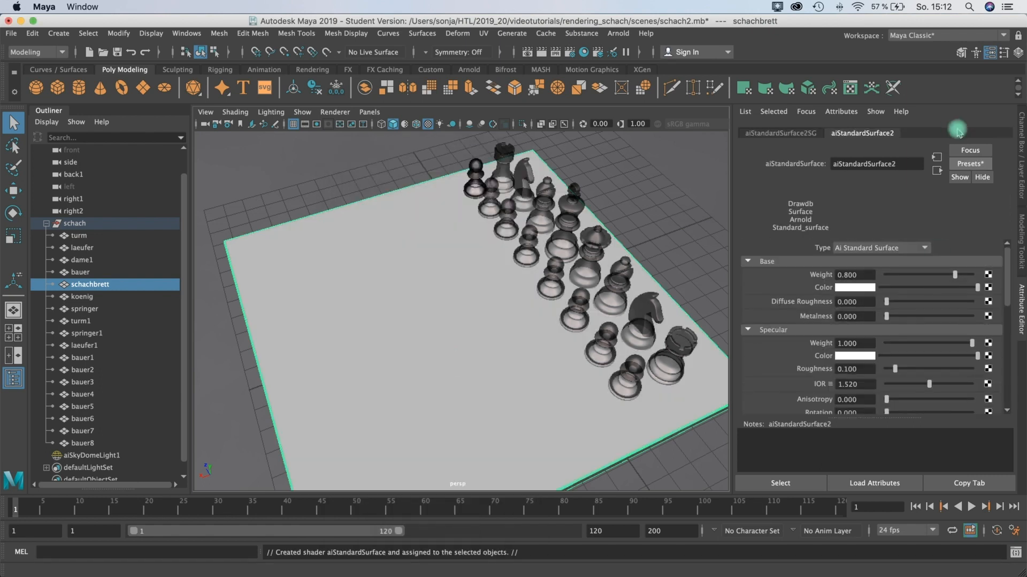
left_click(970, 164)
mouse_move(917, 411)
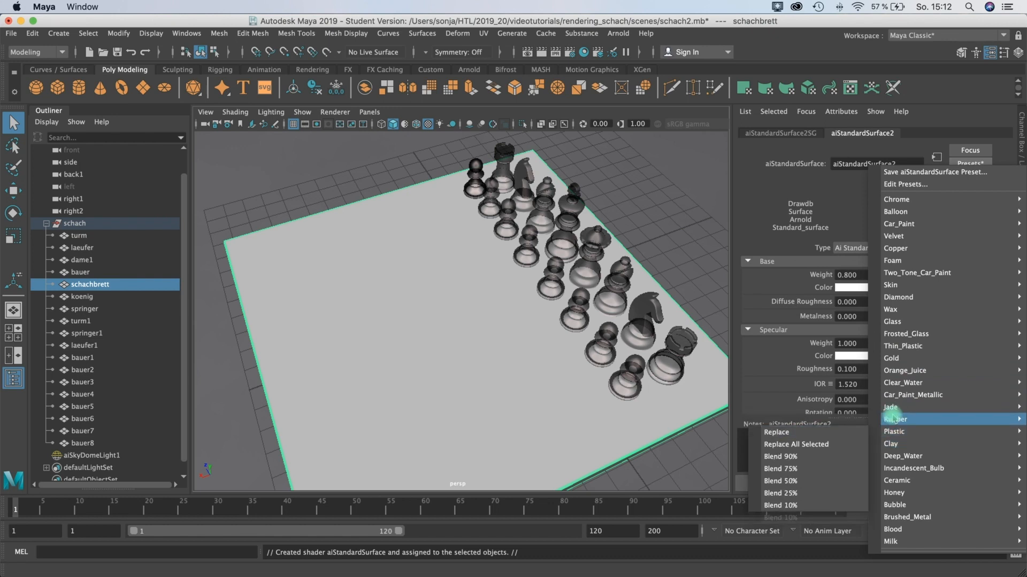
left_click(798, 420)
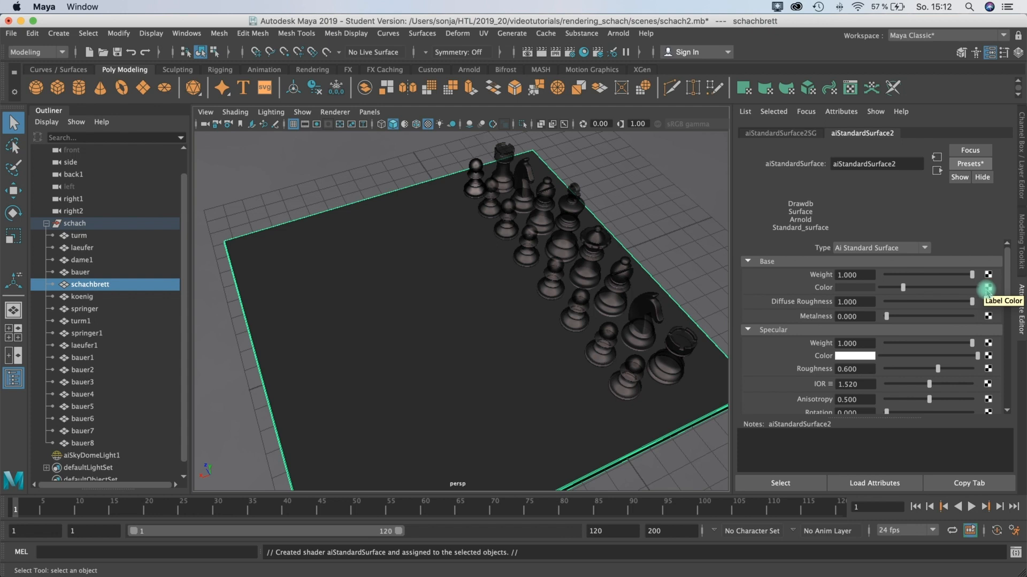
- Map the board material's base Color to a File texture that uses Black-board-4.jpg from the sourceimages folder
left_click(987, 290)
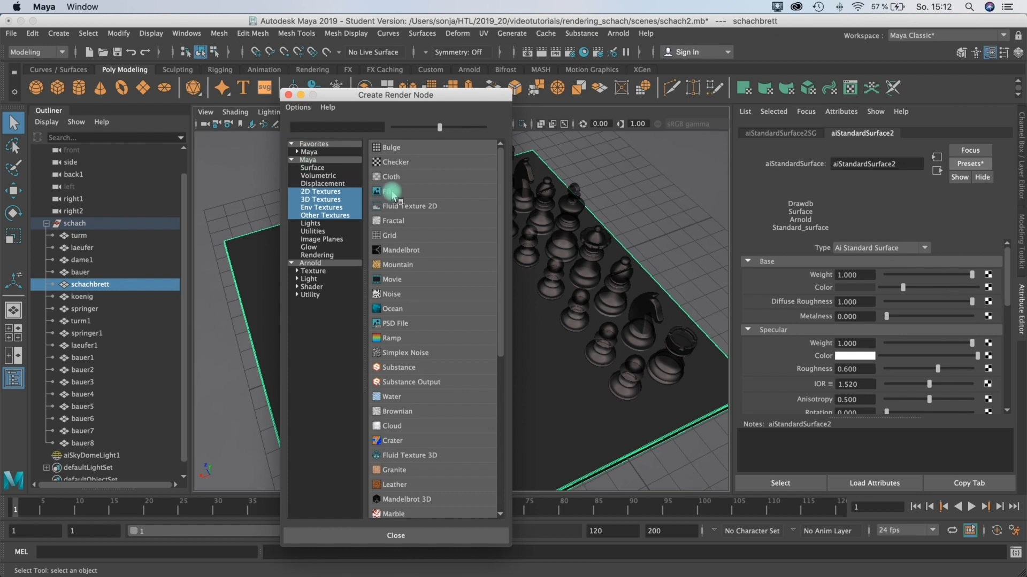
left_click(392, 193)
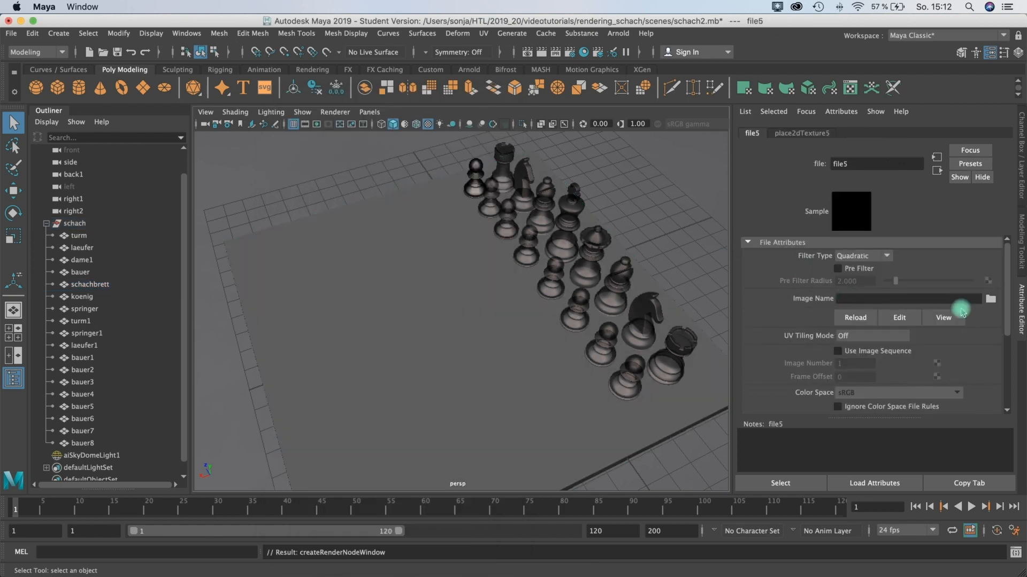
left_click(990, 300)
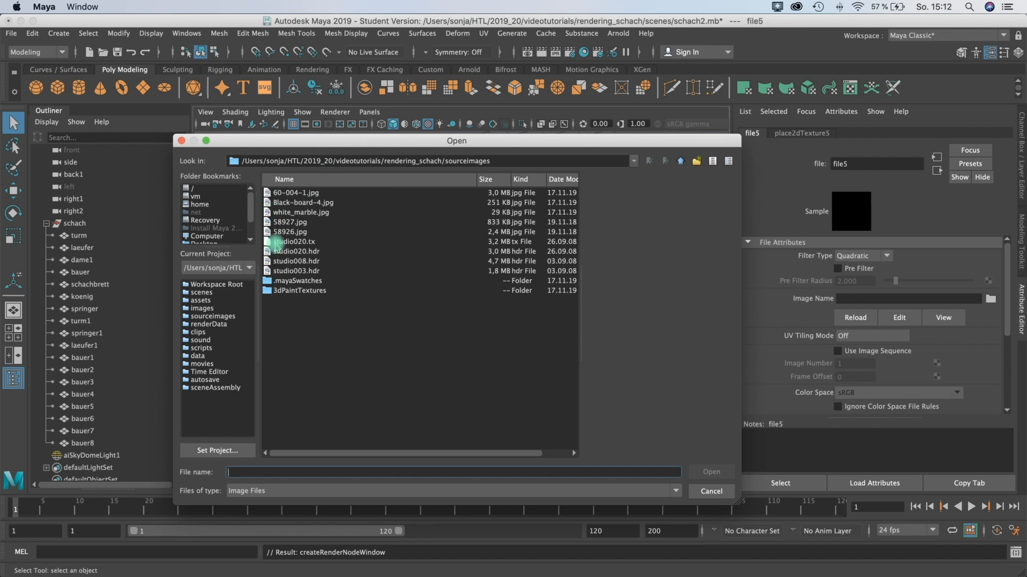
left_click(287, 212)
left_click(286, 204)
left_click(281, 193)
left_click(281, 204)
left_click(279, 193)
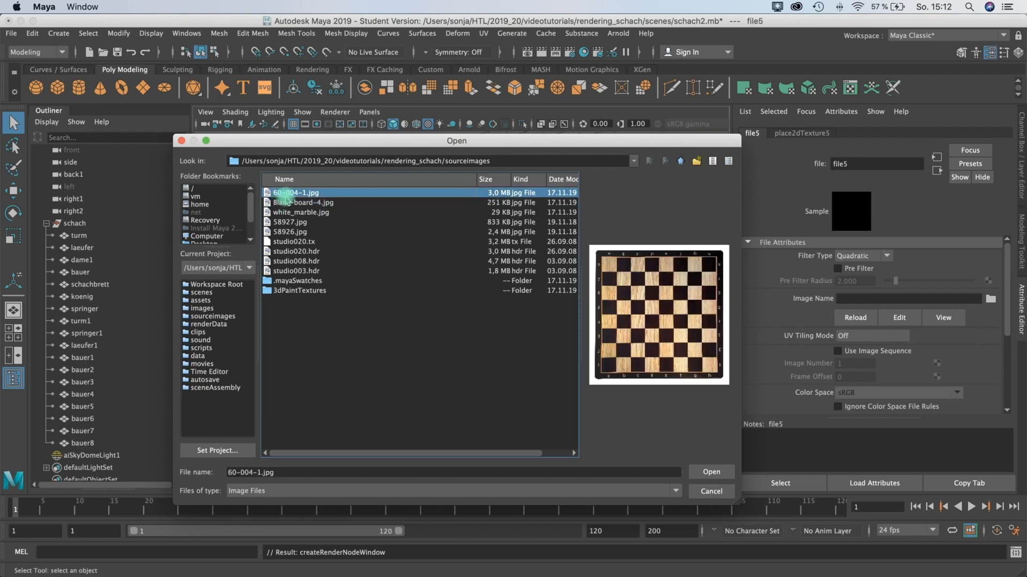
left_click(288, 203)
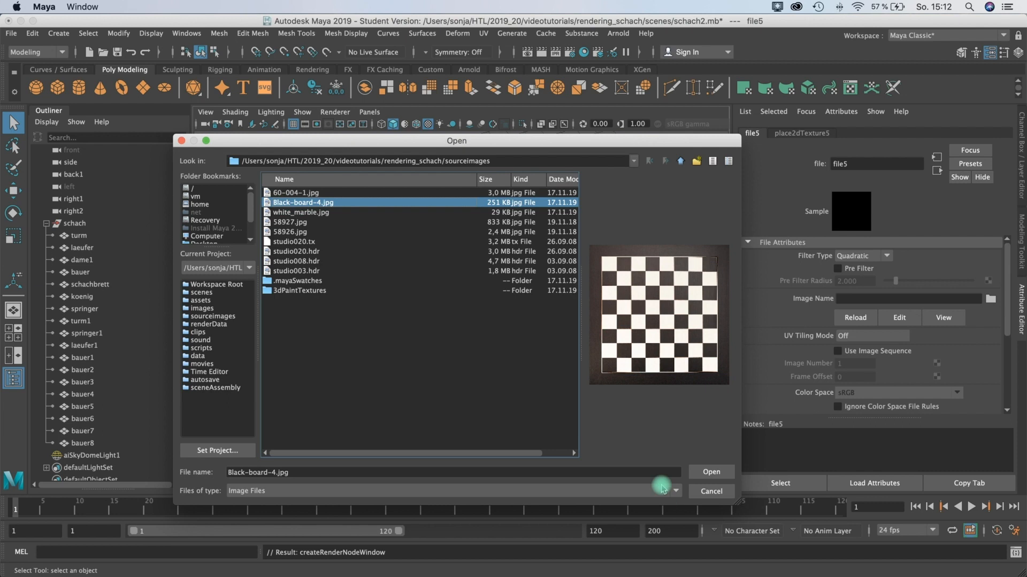
left_click(710, 474)
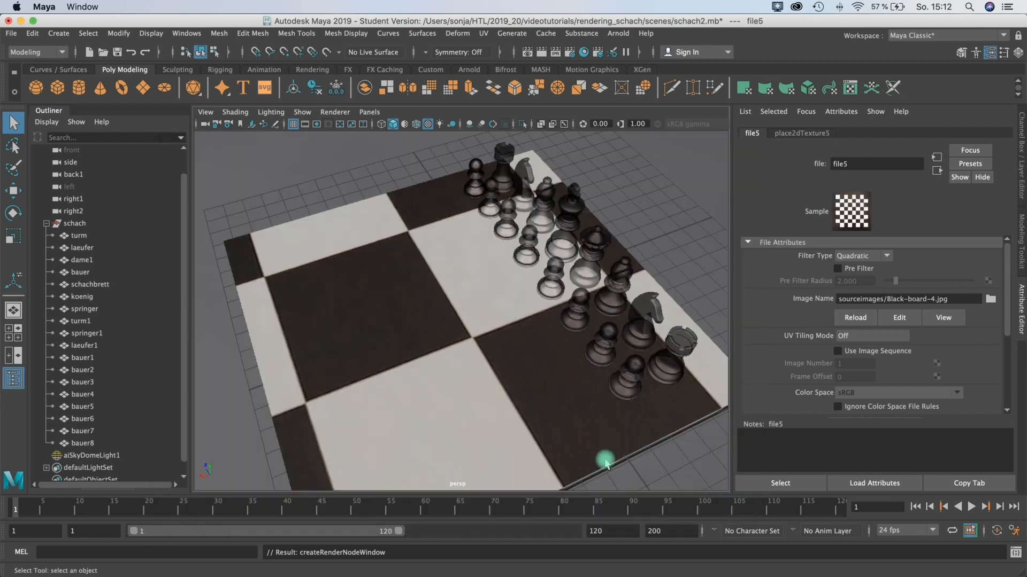
- Select the textured chessboard and try an Automatic UV projection on it
scroll(390, 277, "down", 3)
left_click(432, 300)
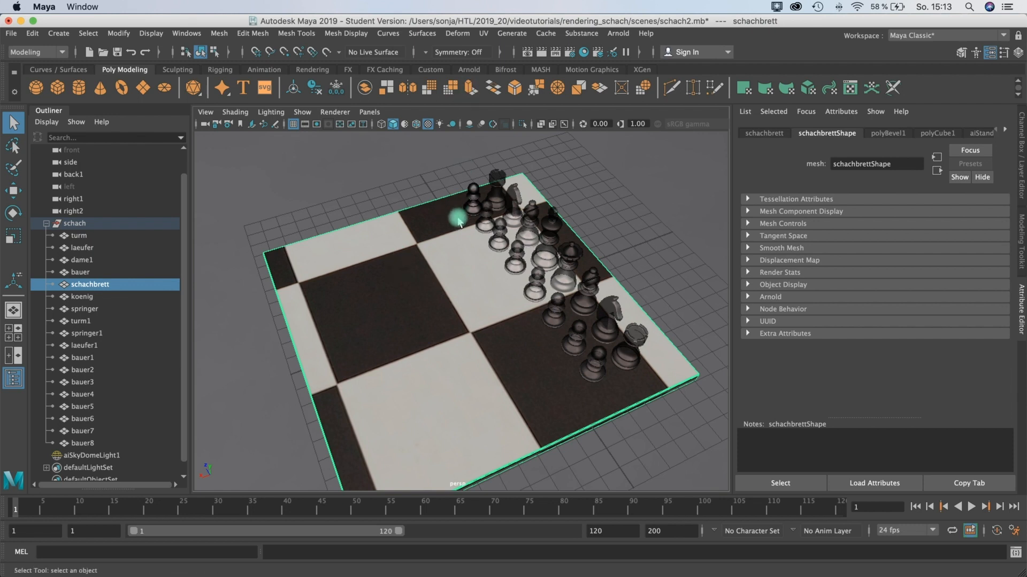
left_click(484, 35)
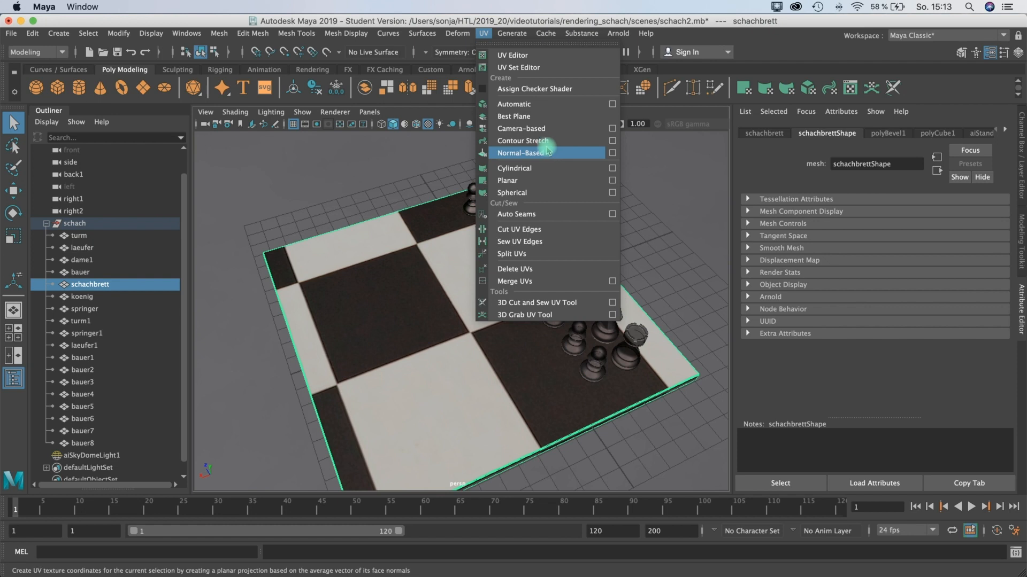
left_click(501, 105)
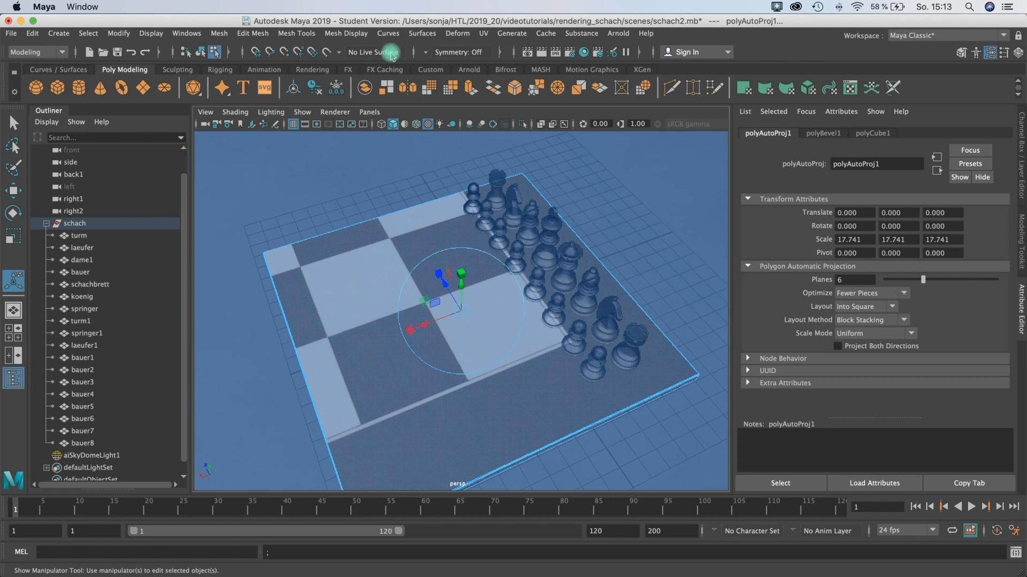
- Show the chessboard's UV layout in the UV Editor and shift its window so the board stays visible
left_click(483, 33)
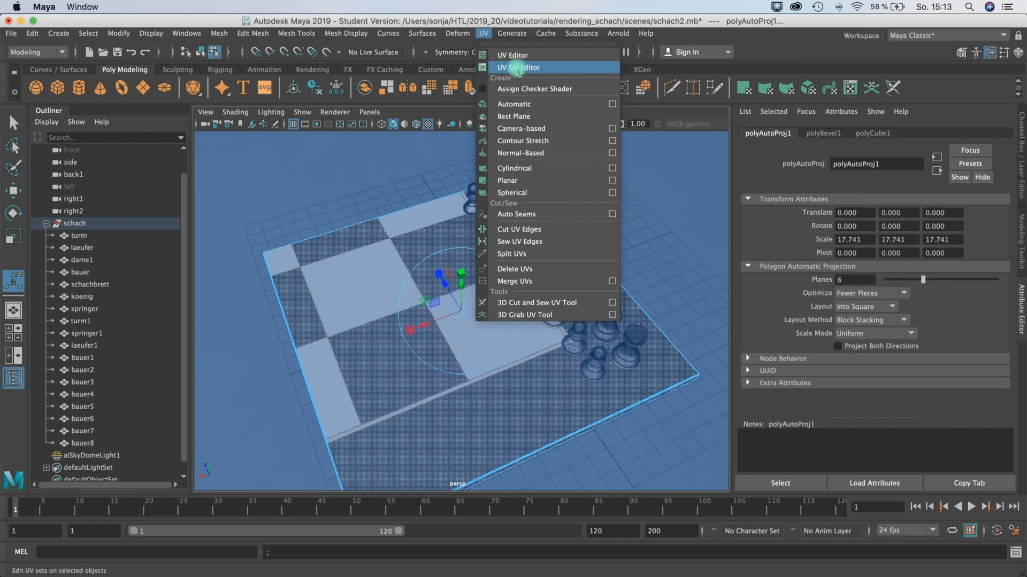
left_click(513, 55)
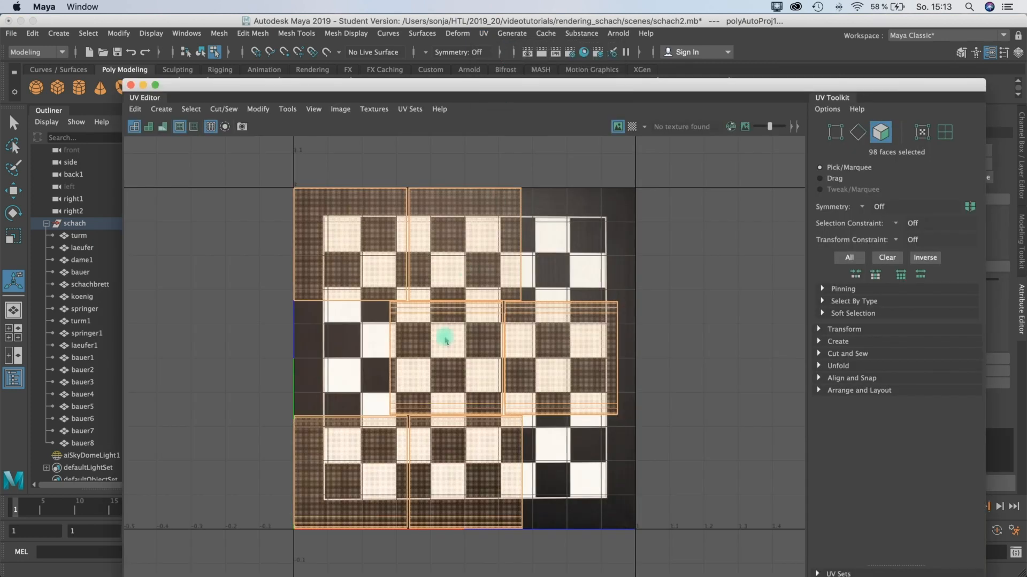
left_click_drag(445, 87, 736, 108)
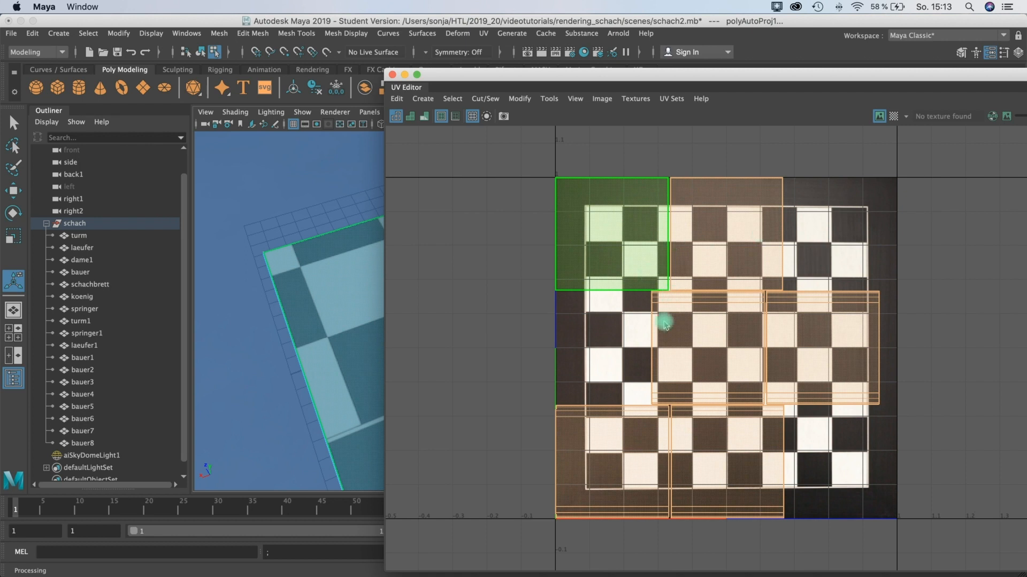
left_click_drag(698, 85, 757, 84)
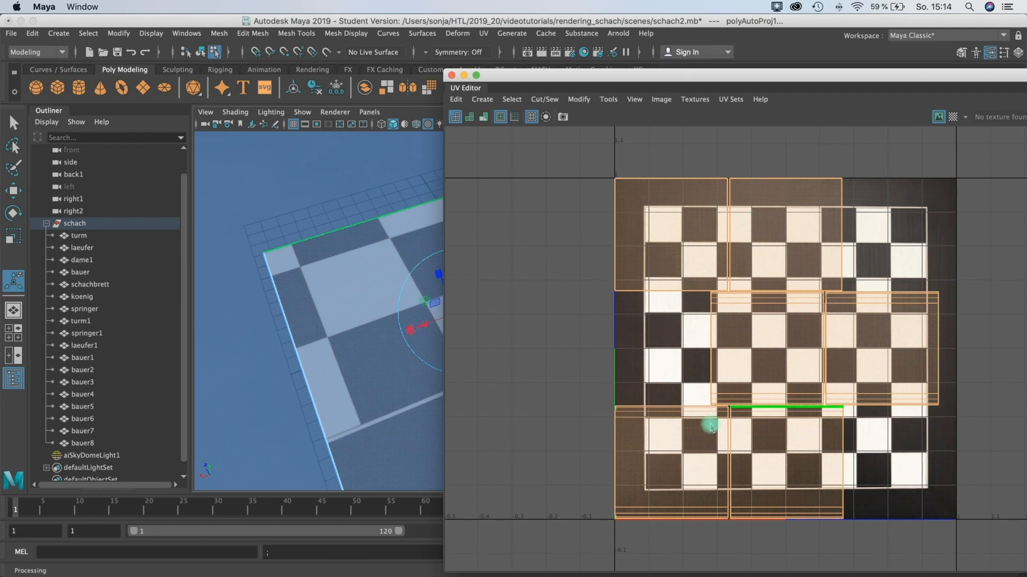
- Return the chessboard to object mode and apply a Camera-based UV projection to it from the top view
right_click_drag(357, 275, 414, 260)
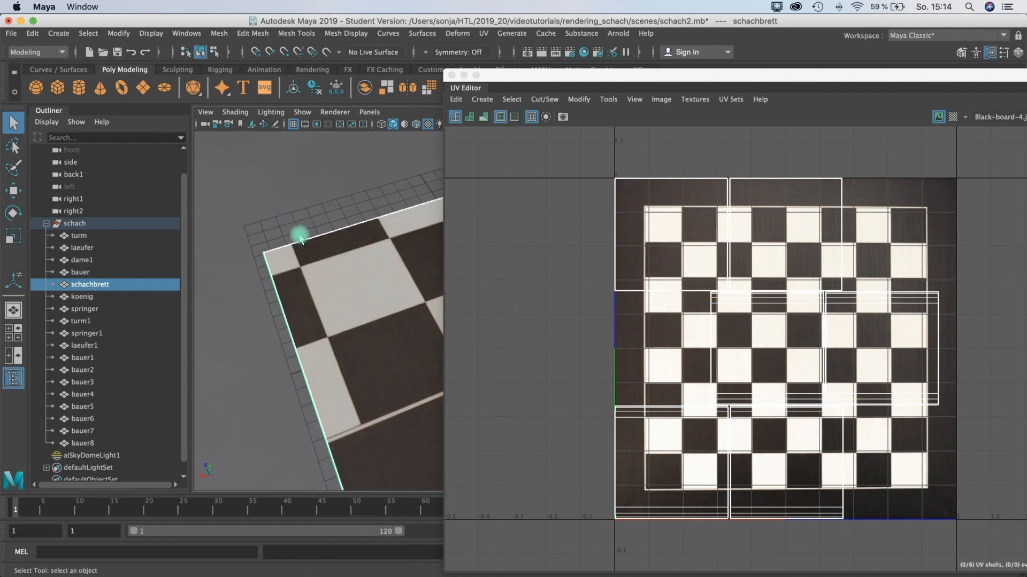
key("space")
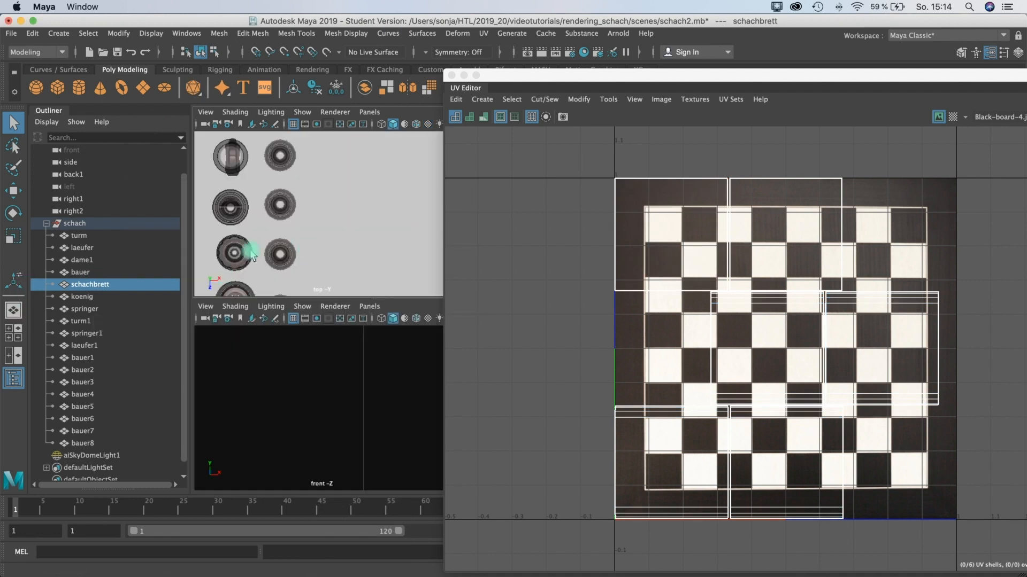
key("space")
scroll(359, 227, "up", 5)
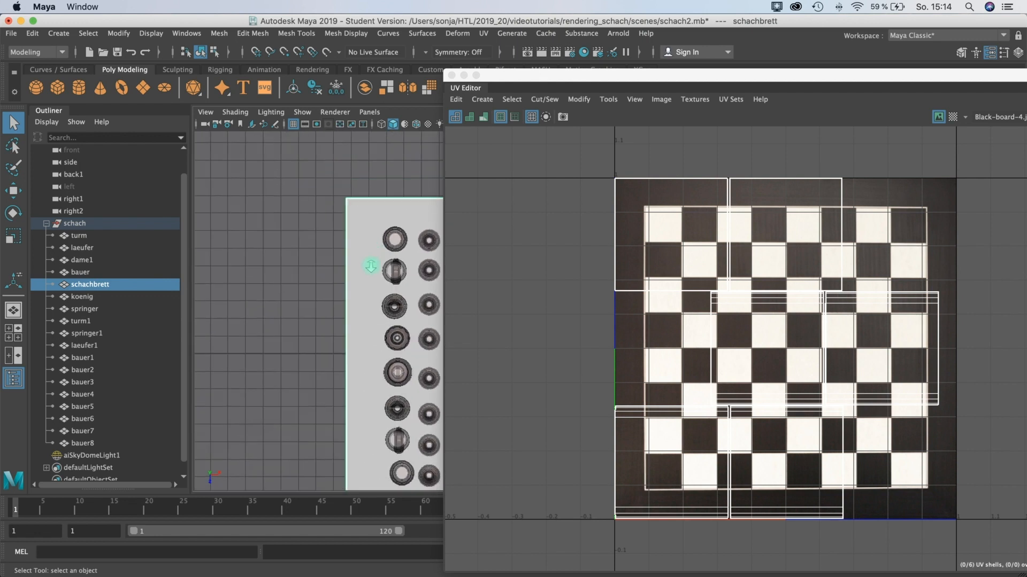
left_click(339, 167)
left_click(418, 216)
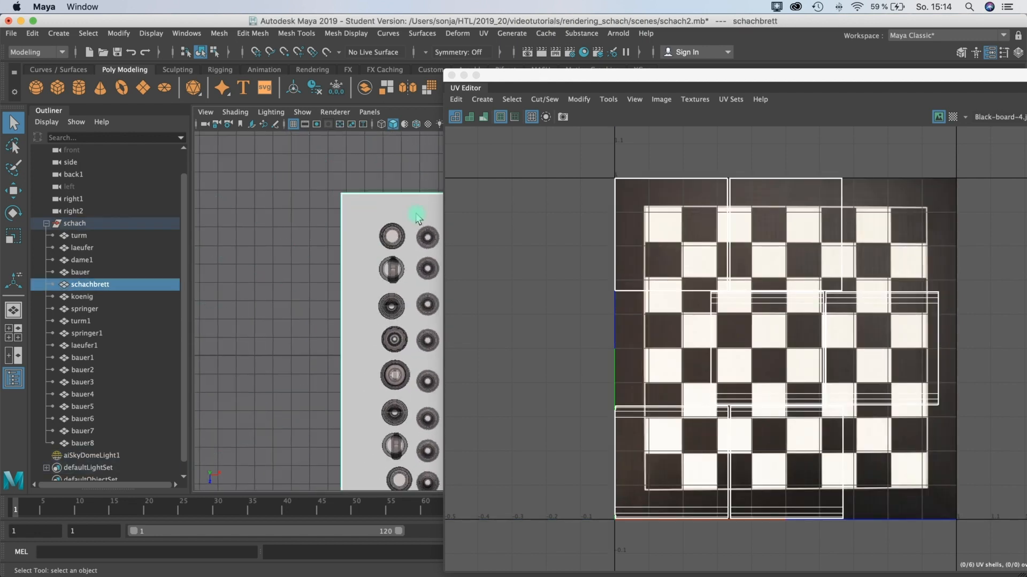
left_click_drag(597, 87, 594, 115)
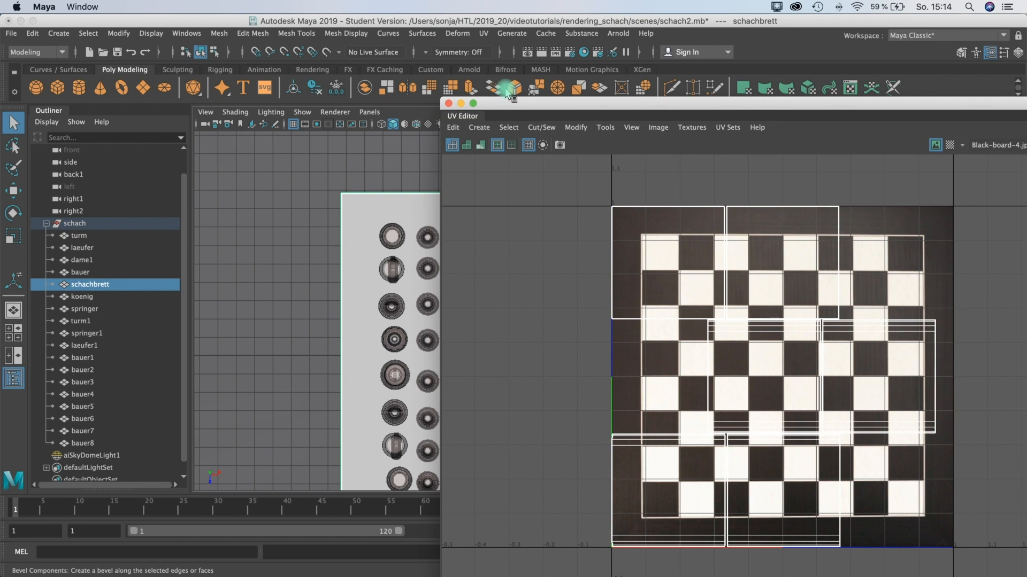
left_click(481, 33)
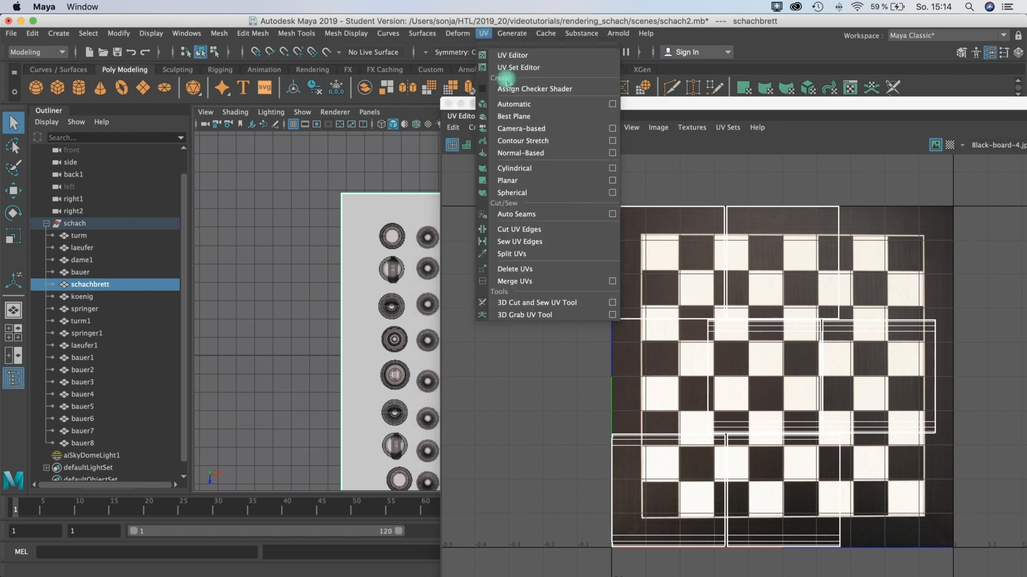
left_click(520, 128)
- Move the UV Editor off the viewports and check the projected board texture in the four-view layout
left_click_drag(667, 117, 818, 303)
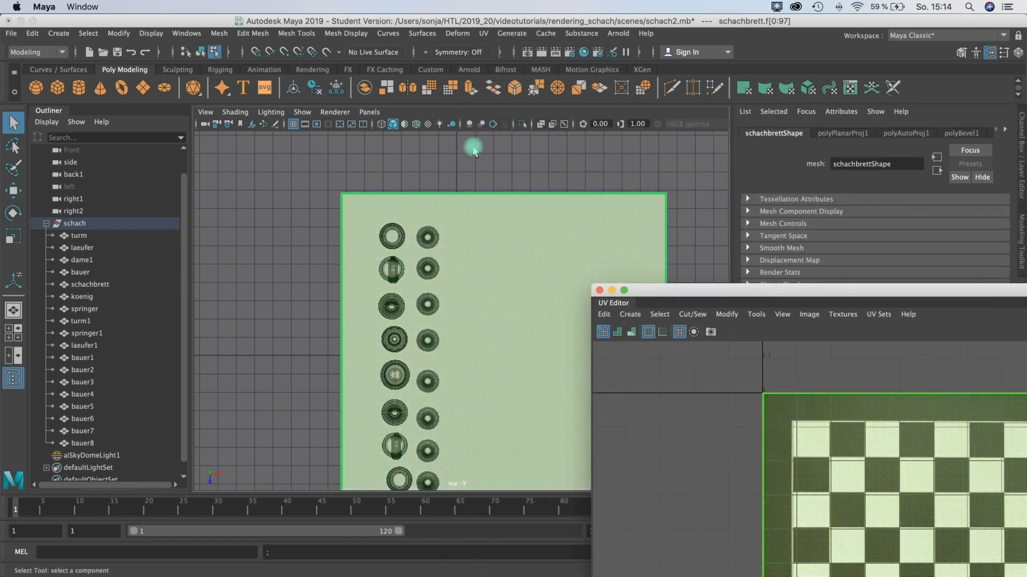
key("space")
left_click_drag(552, 209, 543, 191, "alt")
left_click(507, 160)
left_click(572, 207)
- Bring the UV Editor back beside the visible viewports and select the chessboard's whole UV shell
left_click_drag(714, 290, 224, 241)
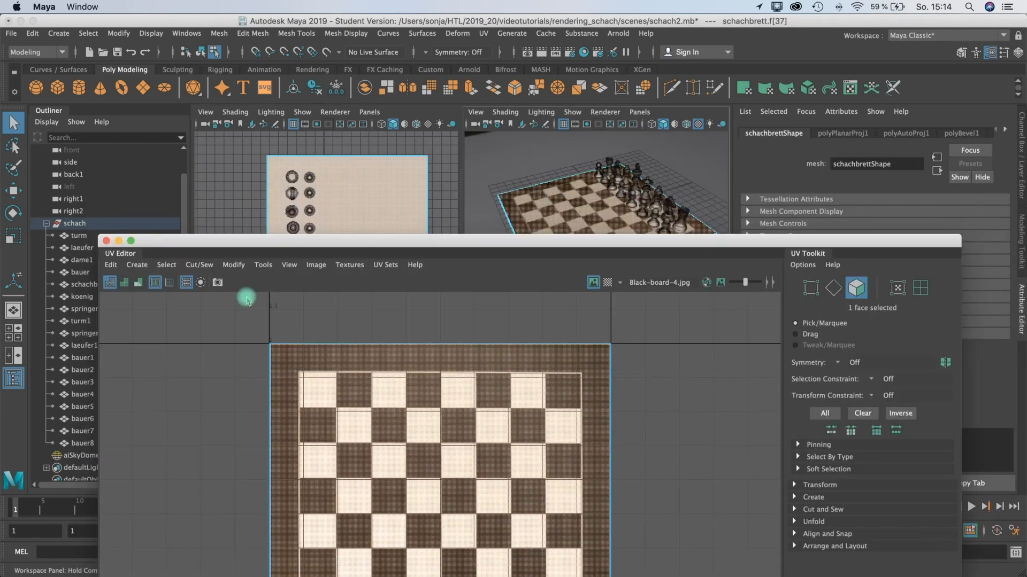
left_click_drag(247, 299, 271, 252)
right_click(379, 412)
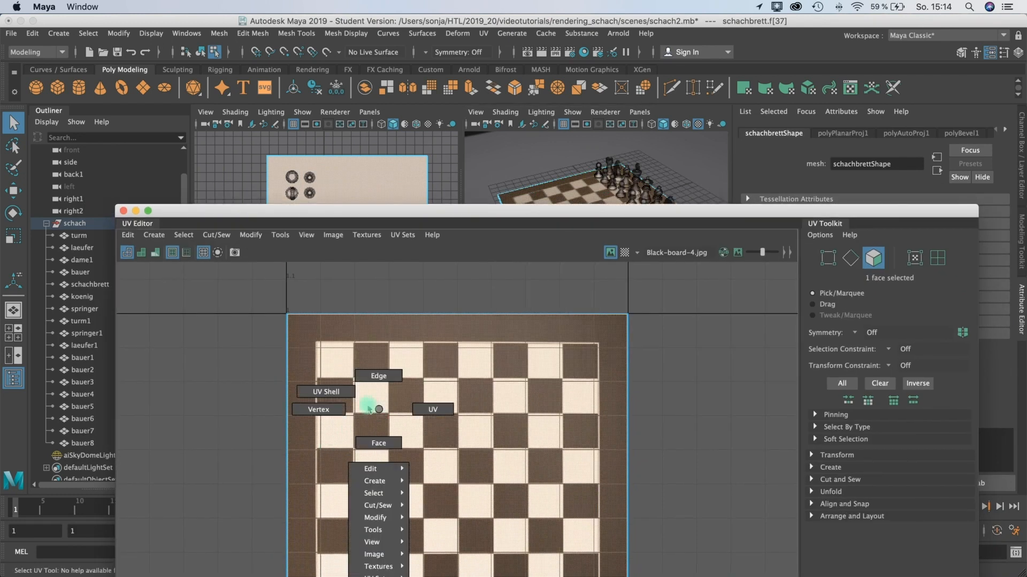
right_click_drag(369, 409, 335, 396)
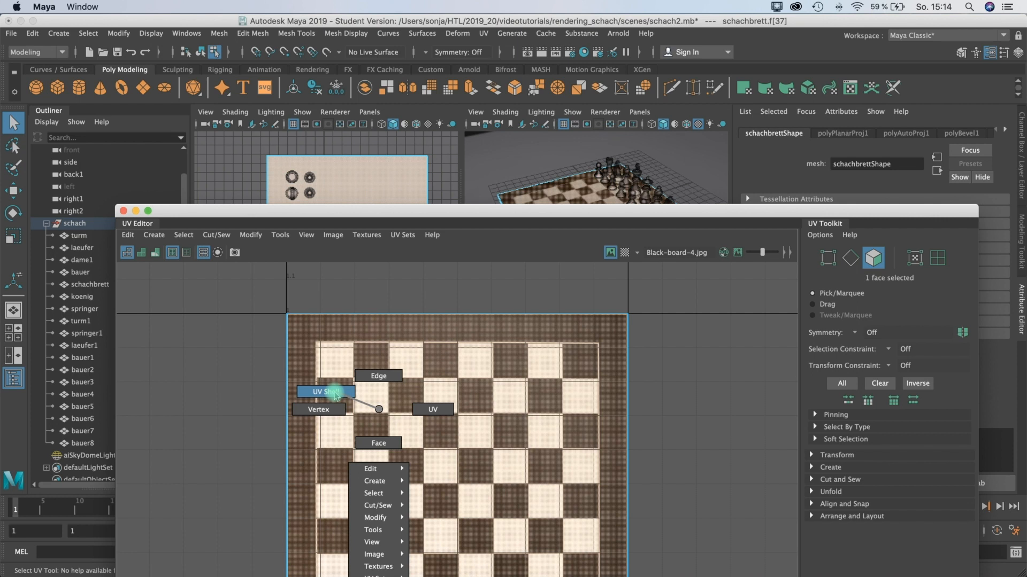
right_click_drag(335, 395, 336, 396)
left_click(401, 413)
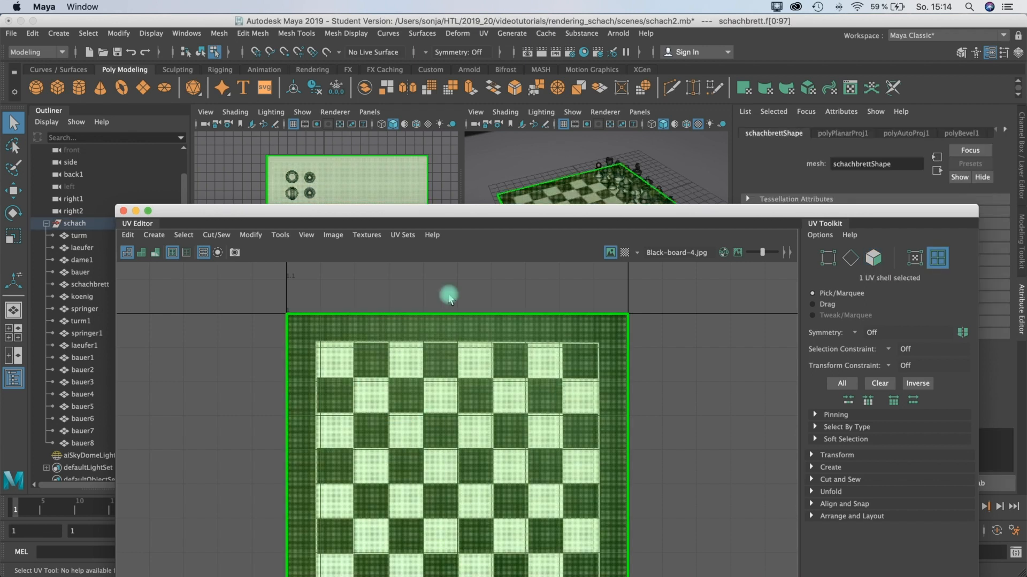
left_click_drag(466, 219, 473, 335)
right_click_drag(452, 448, 411, 432)
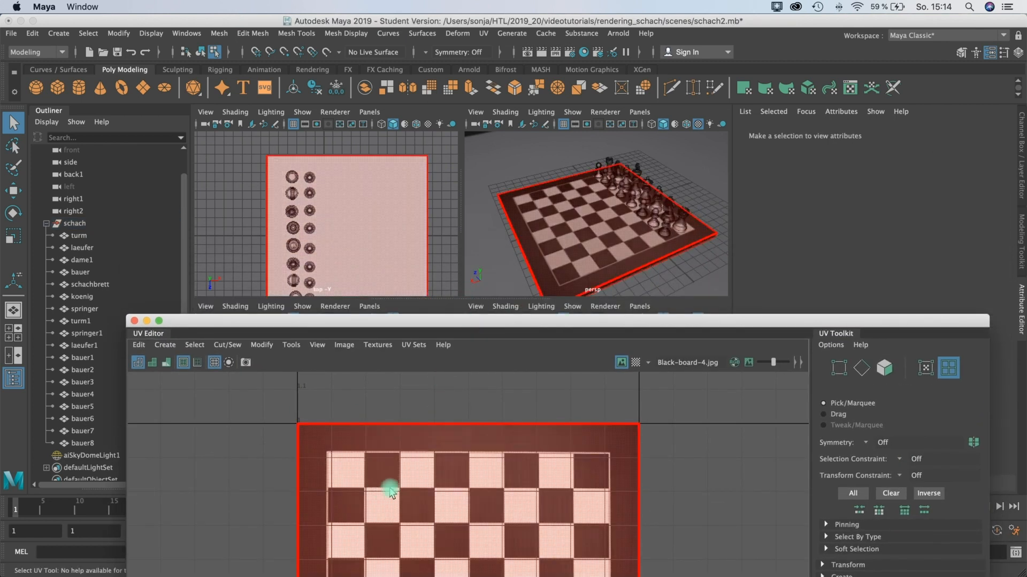
left_click(426, 491)
- Try moving and scaling the chessboard's UV shell over the texture, and undo these changes
key("w")
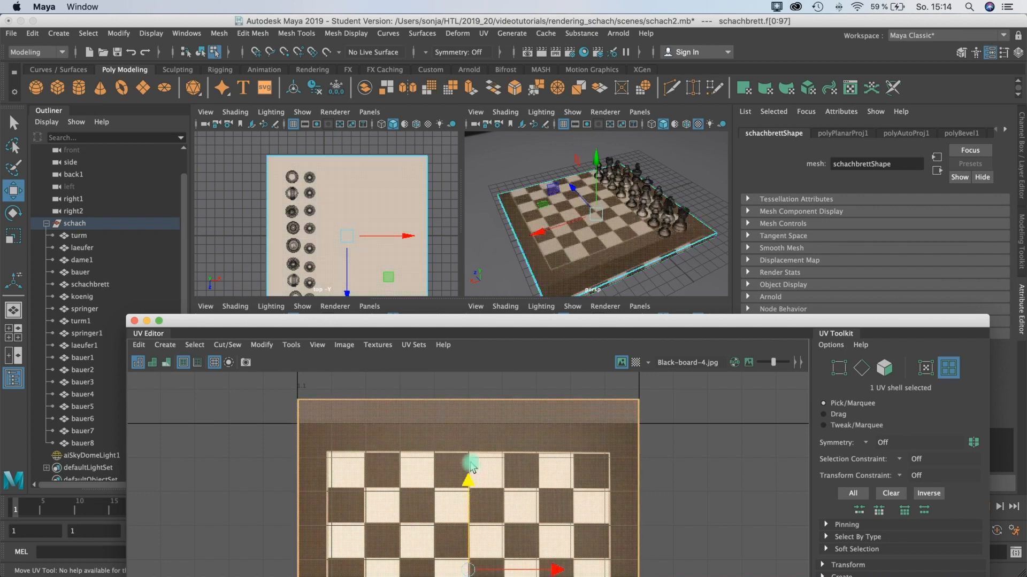
left_click_drag(473, 541, 430, 518)
left_click_drag(472, 328, 287, 240)
left_click_drag(289, 513, 132, 355)
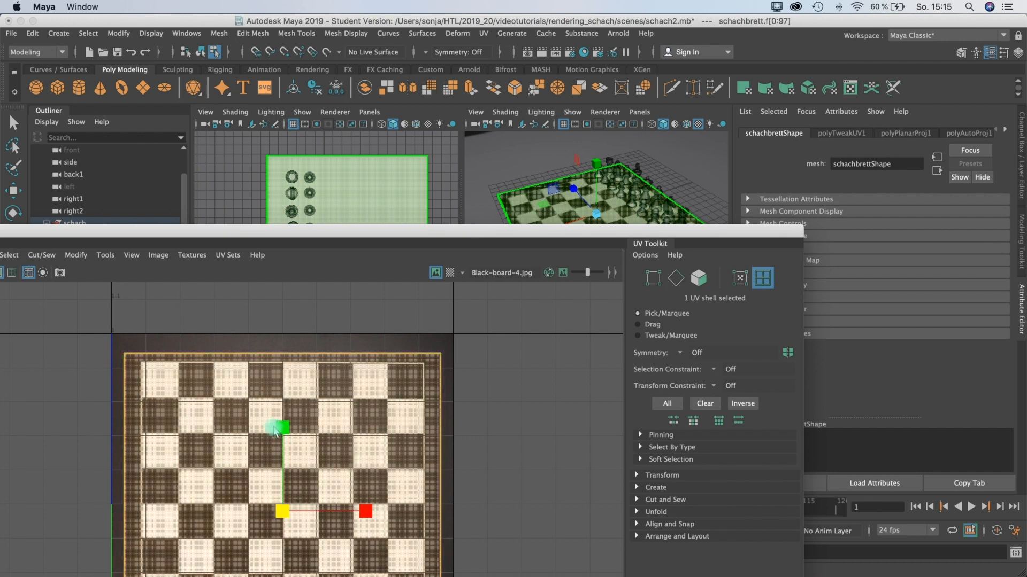
left_click_drag(270, 525, 484, 362)
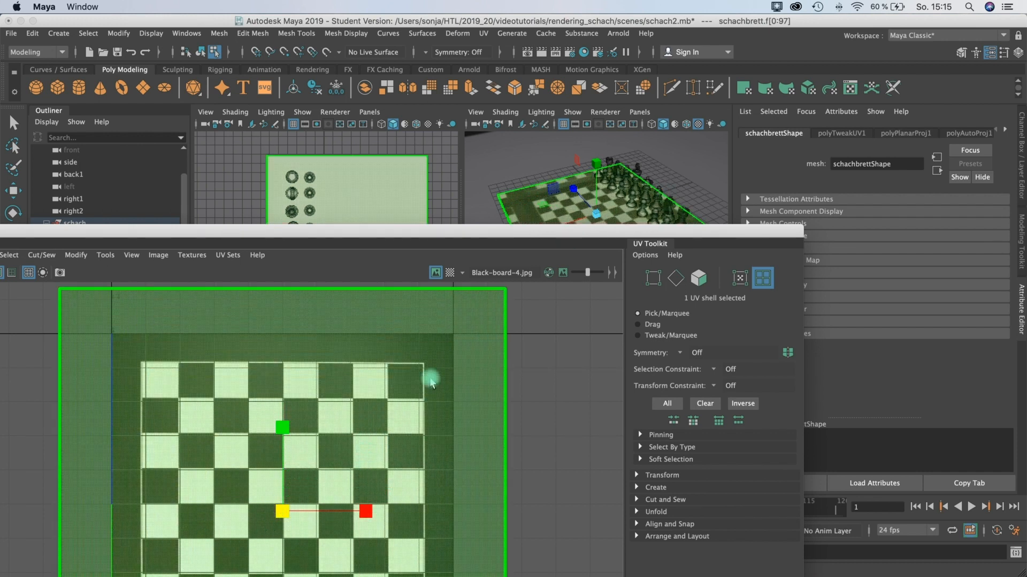
left_click_drag(498, 235, 524, 262)
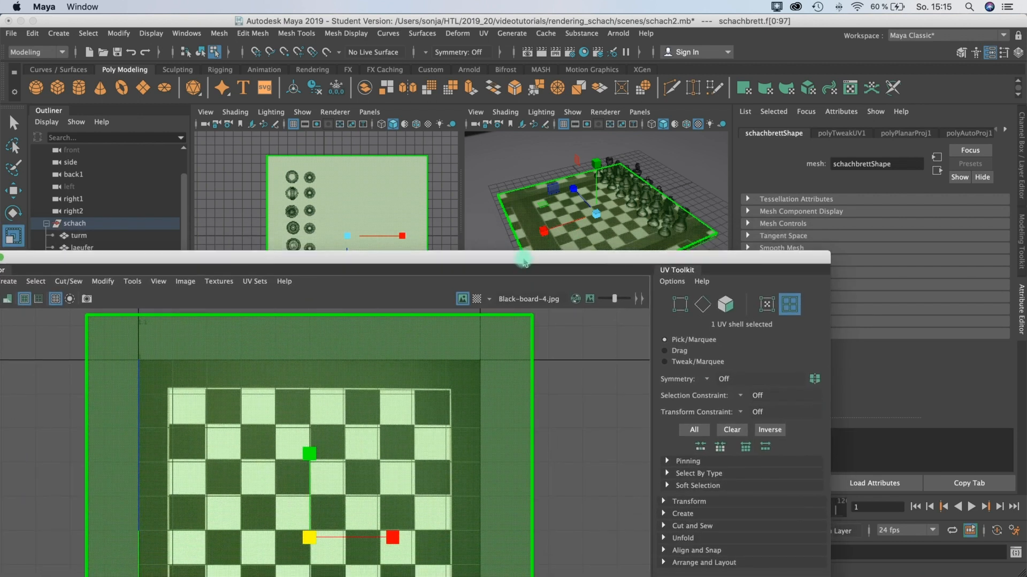
key("ctrl+z")
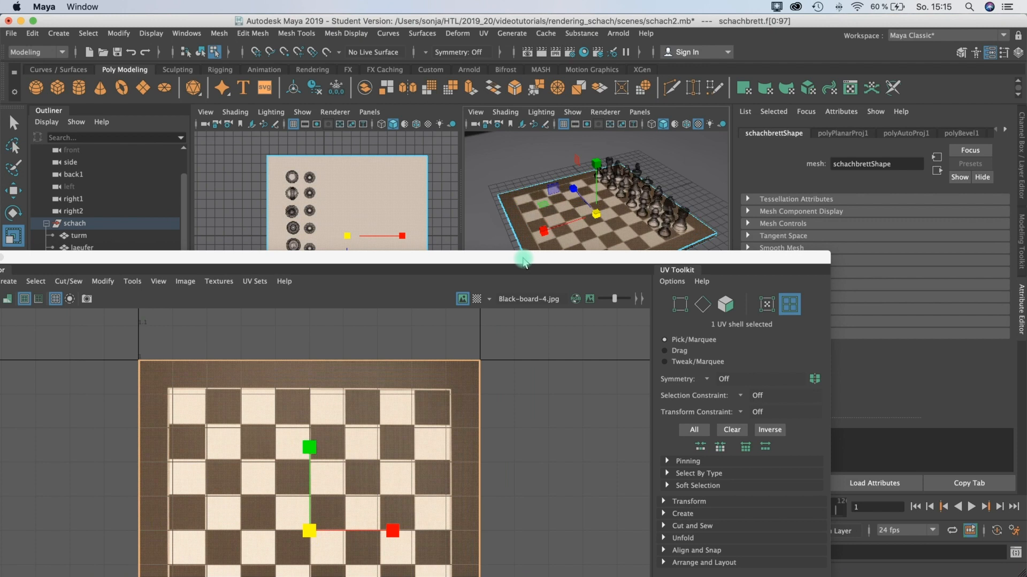
- Close the UV Editor, enlarge the perspective view to fill the viewport area and clear the board's UV selection
left_click_drag(470, 257, 474, 182)
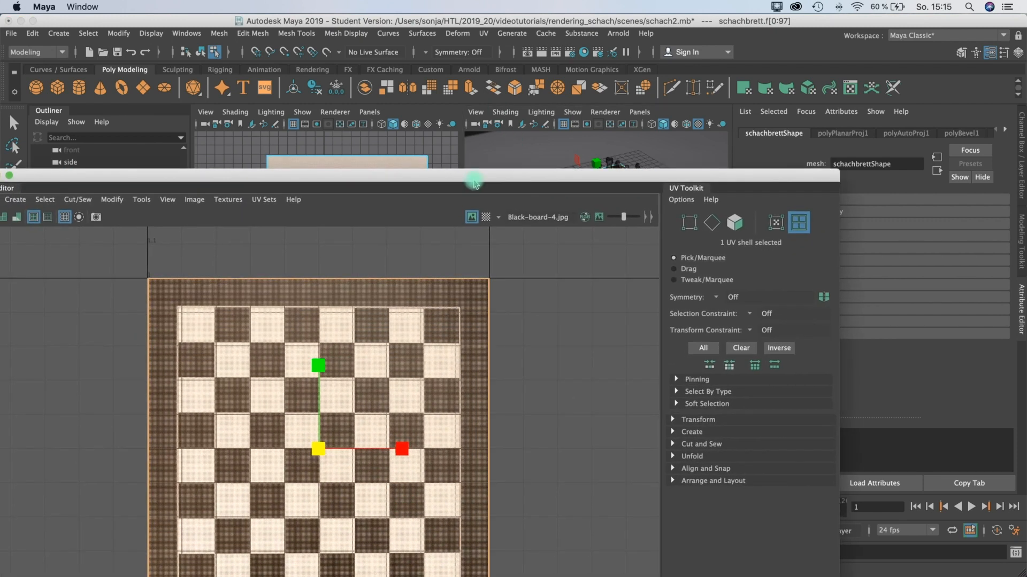
left_click_drag(44, 177, 47, 167)
left_click(51, 167)
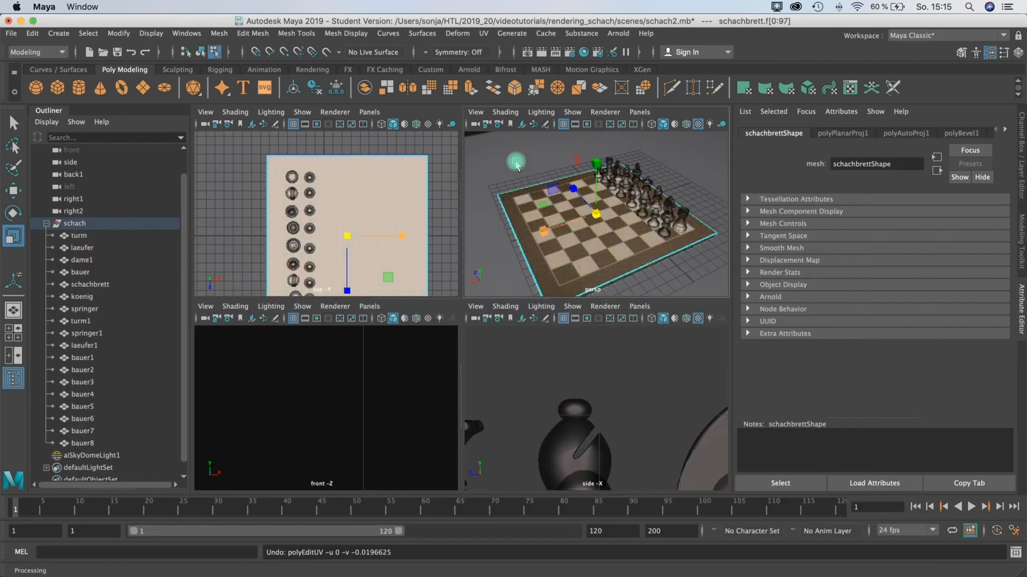
key("space")
left_click_drag(576, 329, 402, 193, "alt")
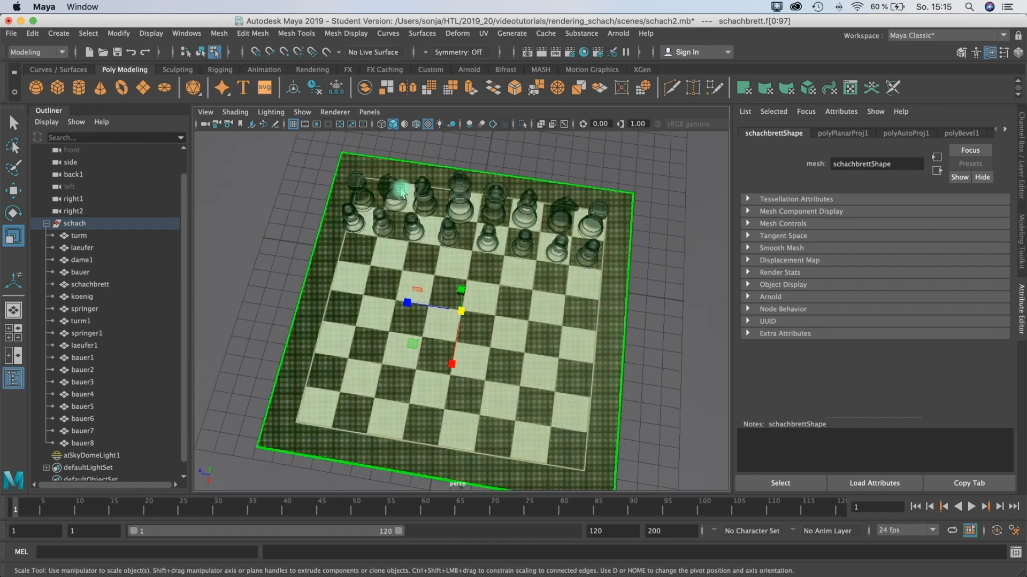
left_click_drag(513, 211, 393, 157, "alt")
left_click(555, 198)
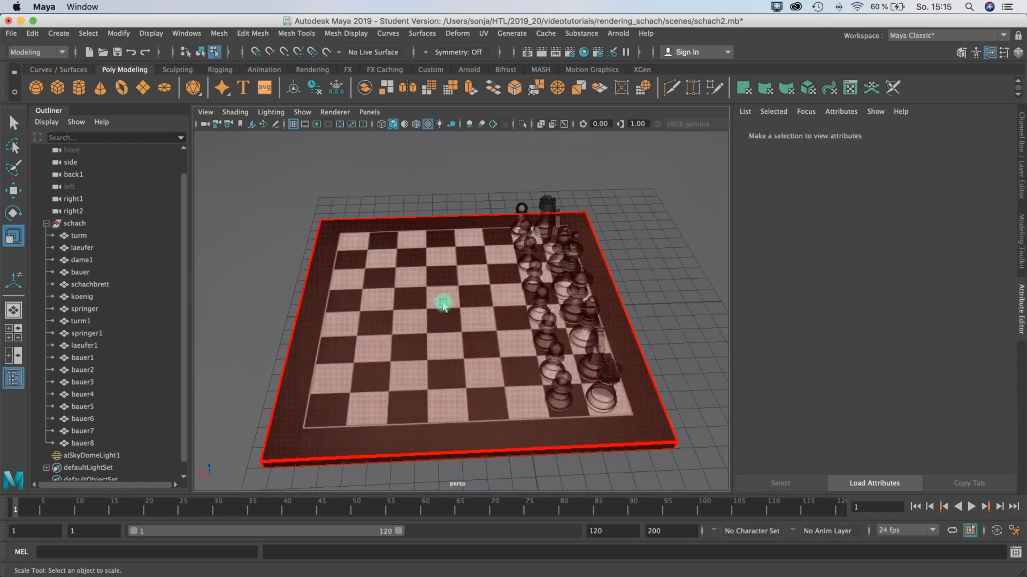
- Return the chessboard to object mode and select the corner pawn, bauer
right_click_drag(443, 292, 521, 278)
right_click_drag(653, 243, 654, 244)
left_click(653, 244)
left_click_drag(557, 316, 606, 313, "alt")
left_click(606, 313)
- Test-render the textured board and pieces from a close perspective angle, stop the render and close the Render View
left_click_drag(471, 249, 589, 251, "alt")
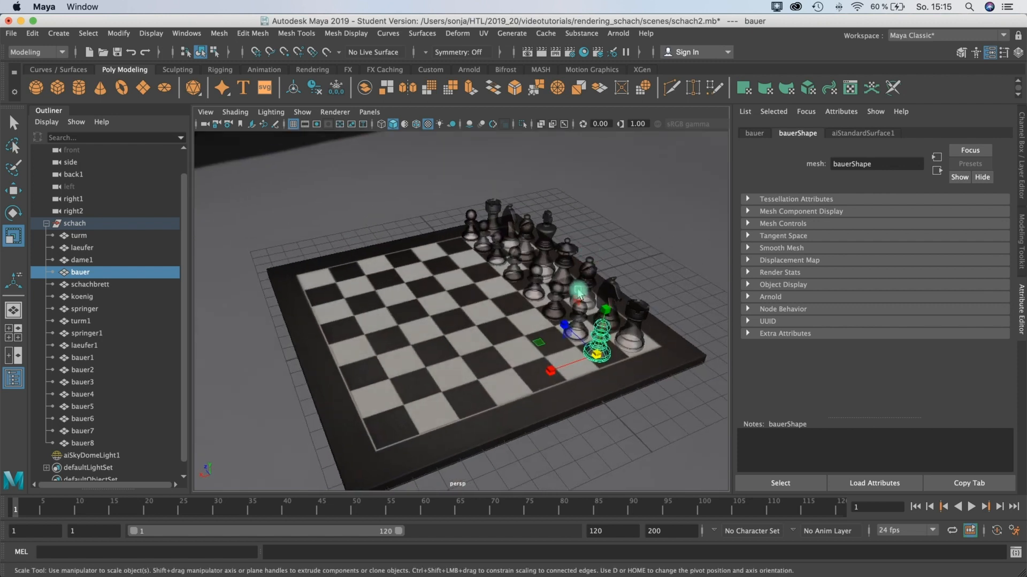
left_click_drag(578, 290, 598, 288, "alt")
right_click_drag(598, 289, 568, 161, "alt")
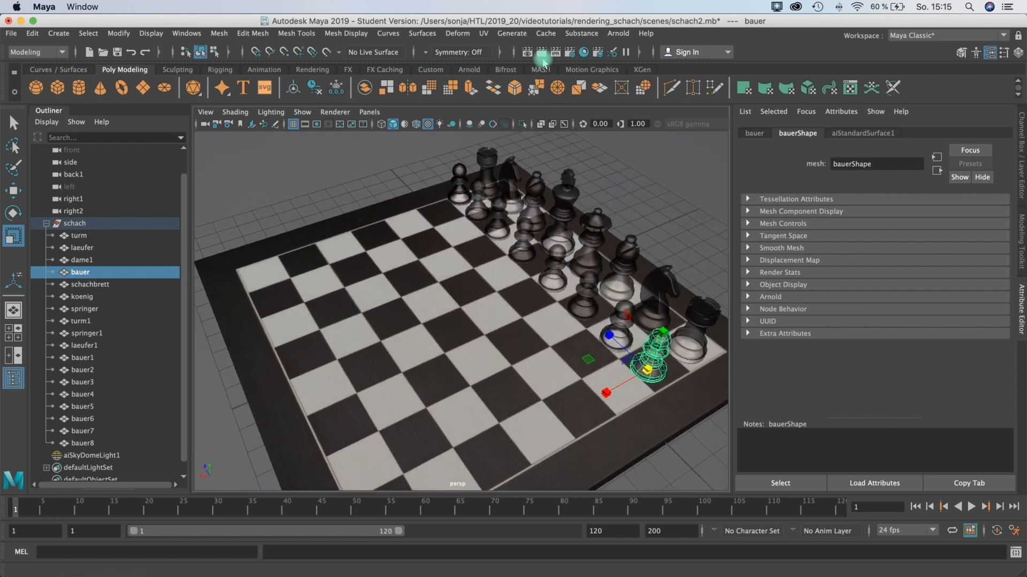
left_click(541, 53)
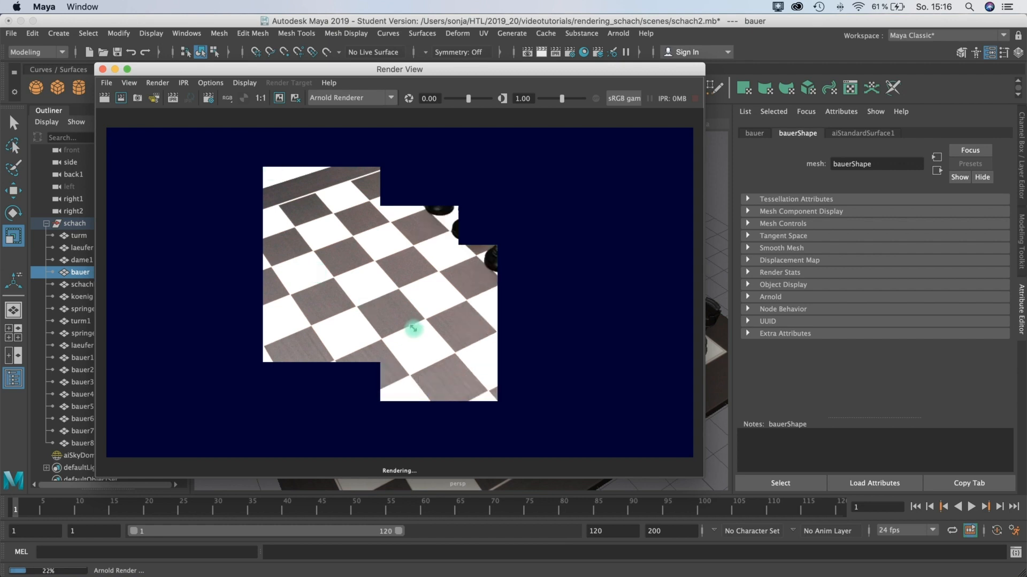
key("Escape")
left_click_drag(433, 69, 506, 64)
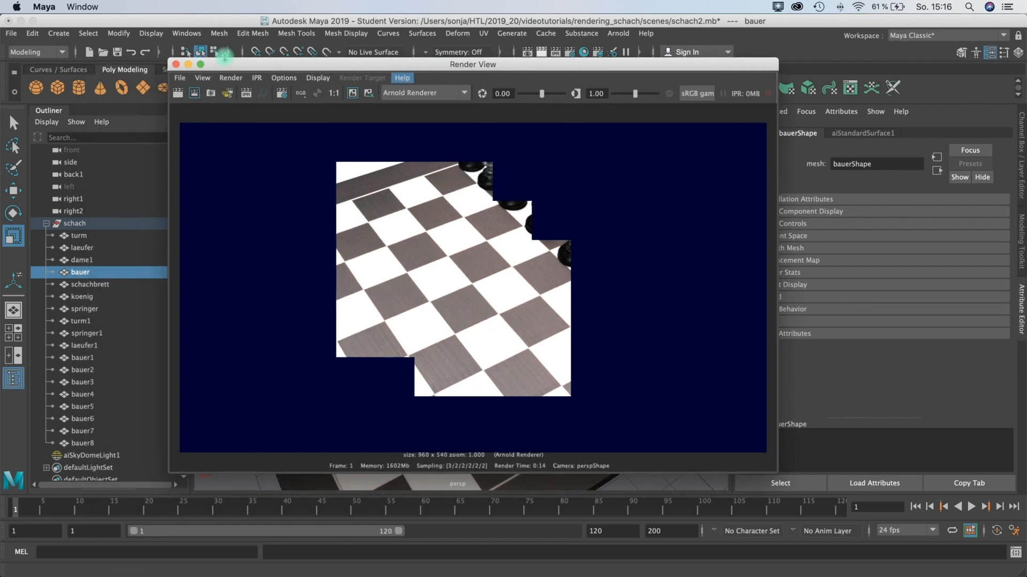
left_click(175, 64)
- Set the intensity of aiSkyDomeLight1 to 1
left_click(85, 455)
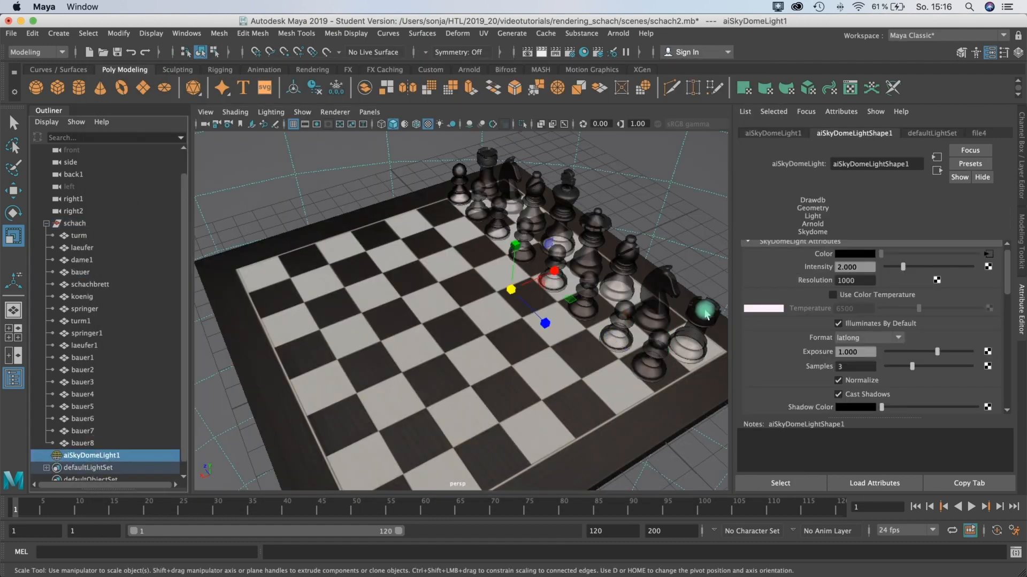
left_click(834, 267)
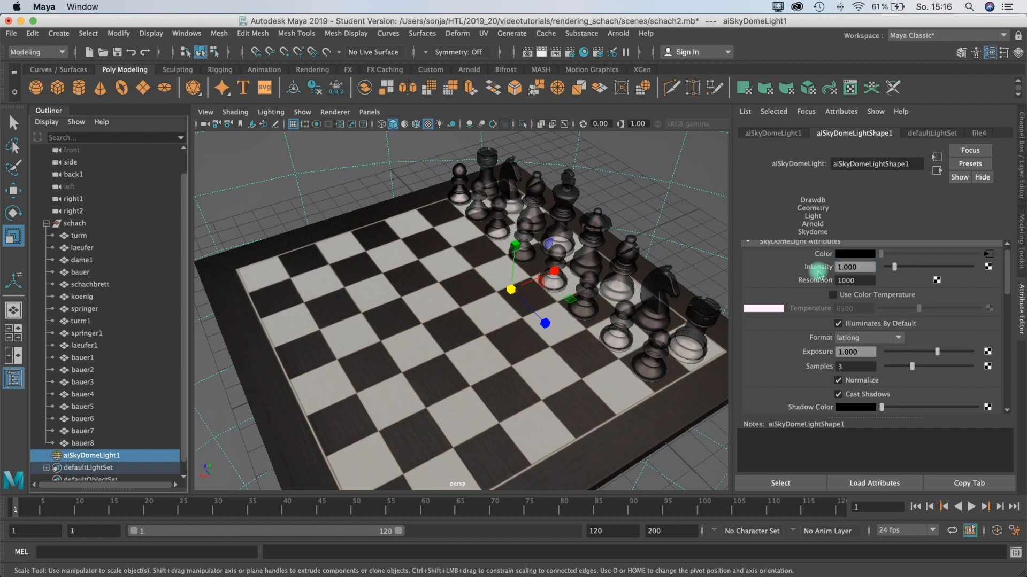
- Select all the chess pieces from turm to bauer8, leaving the chessboard itself out of the selection
left_click_drag(552, 293, 575, 257, "alt")
left_click(613, 242)
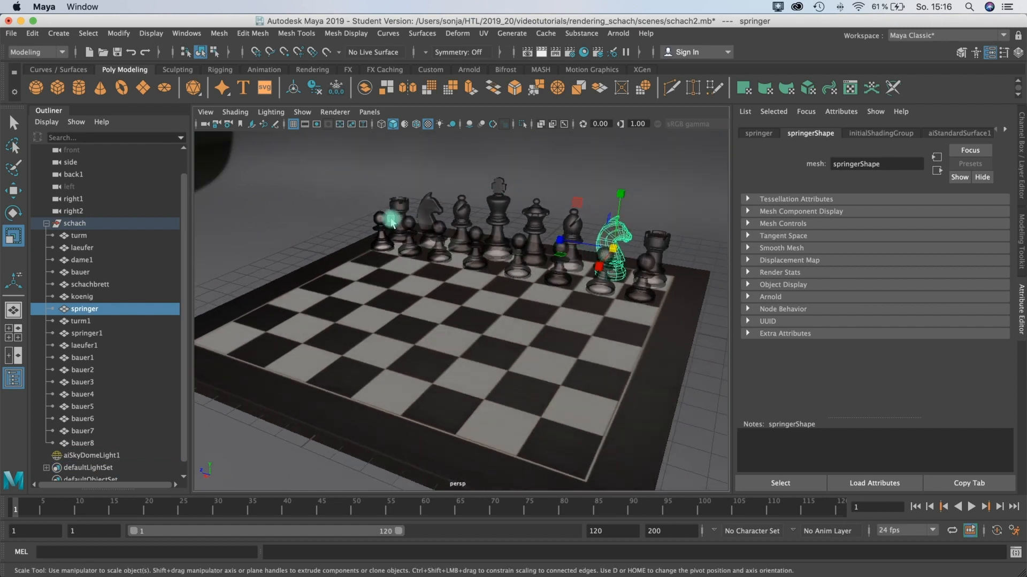
left_click(80, 235)
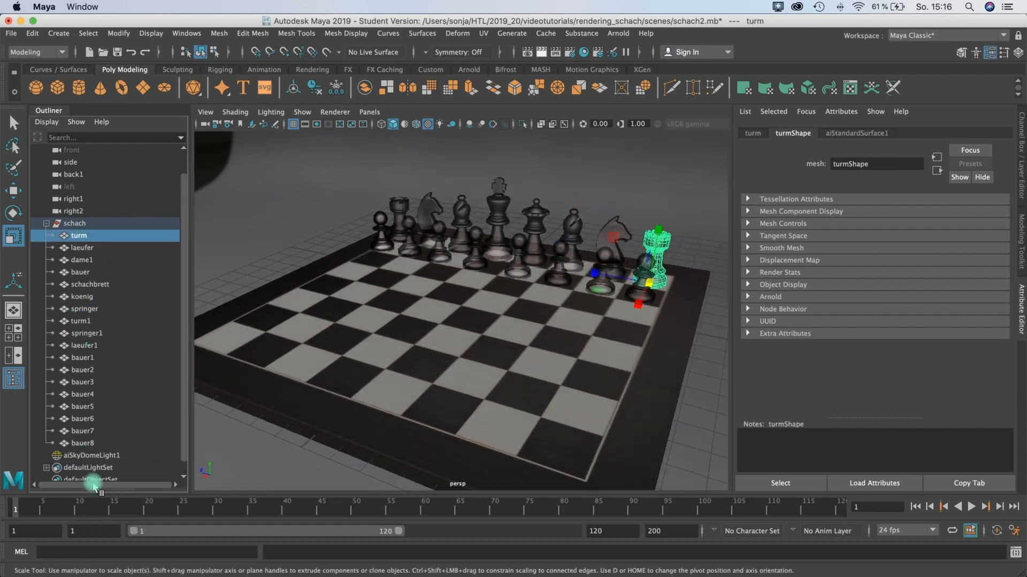
left_click(83, 444, "shift")
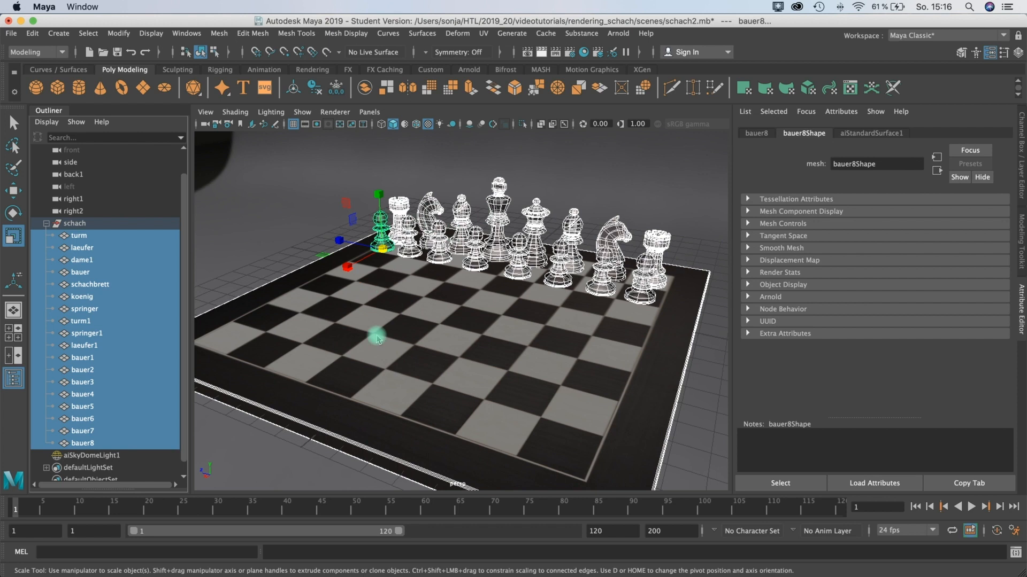
left_click(396, 332, "ctrl")
- Open the selected pieces' aiStandardSurface1 attributes, replace the material with the Jade preset and deselect the pieces
right_click_drag(394, 211, 564, 178)
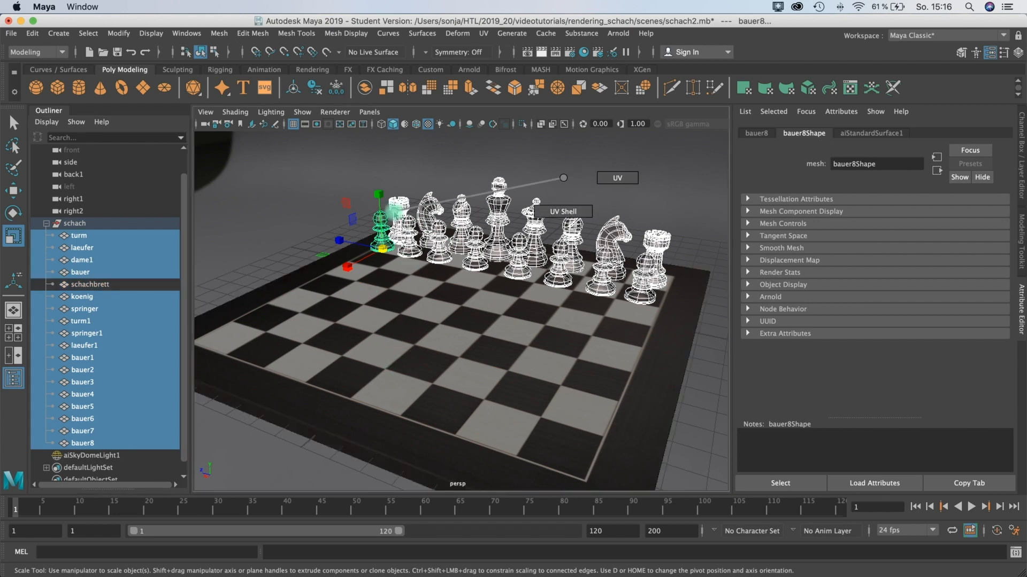
right_click_drag(395, 214, 566, 183)
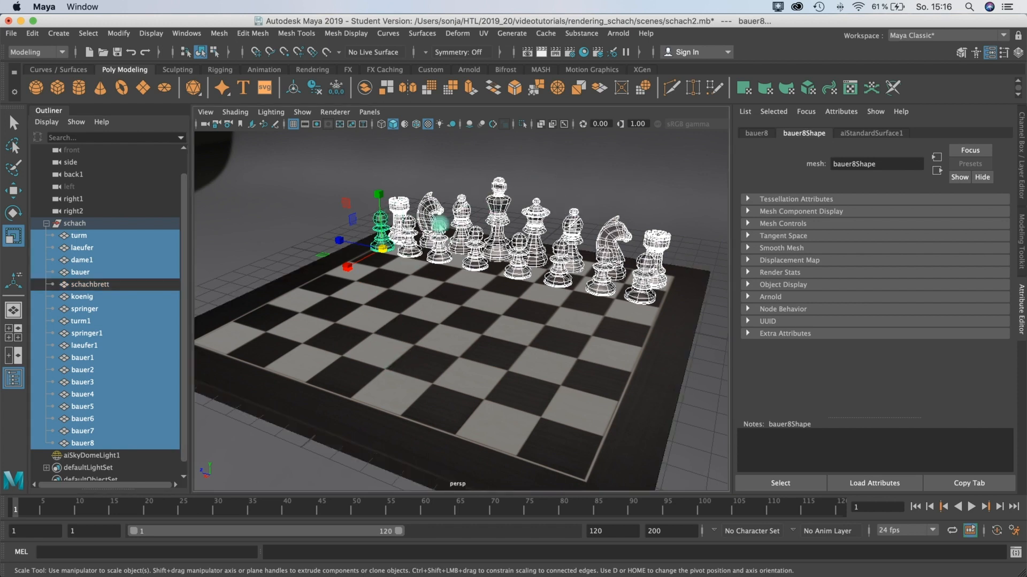
right_click(427, 205)
right_click_drag(428, 235, 427, 502)
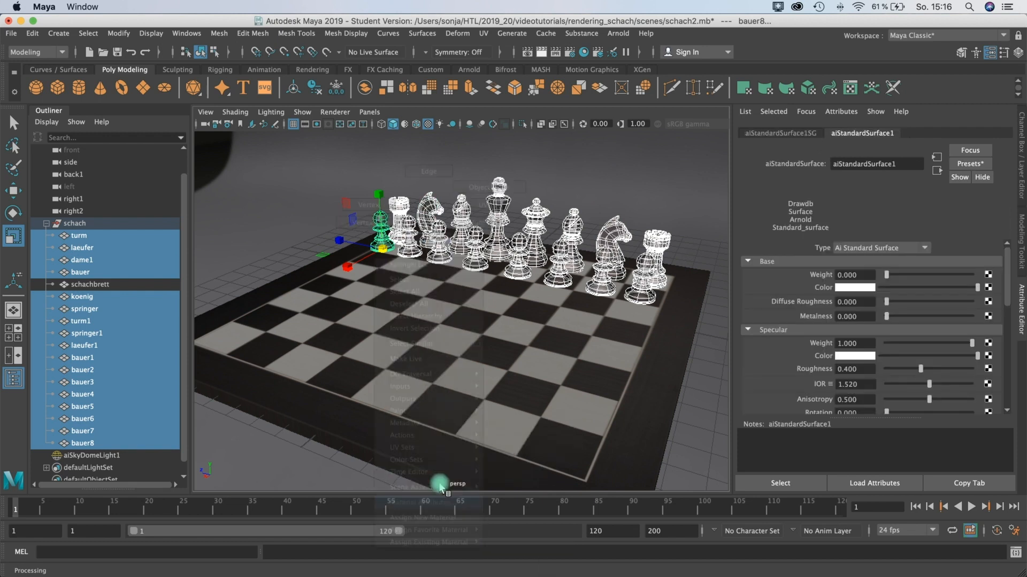
left_click(961, 166)
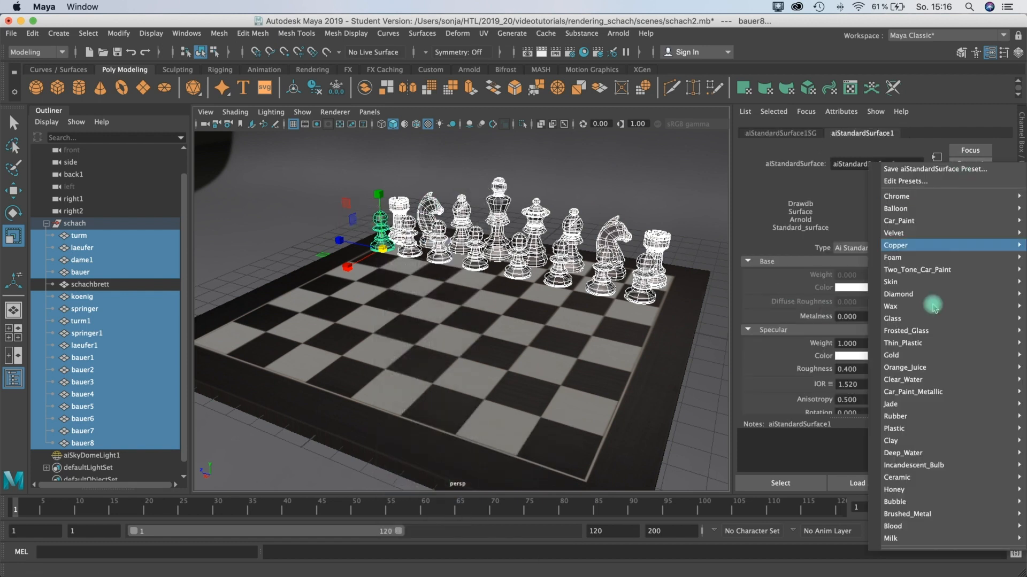
mouse_move(910, 318)
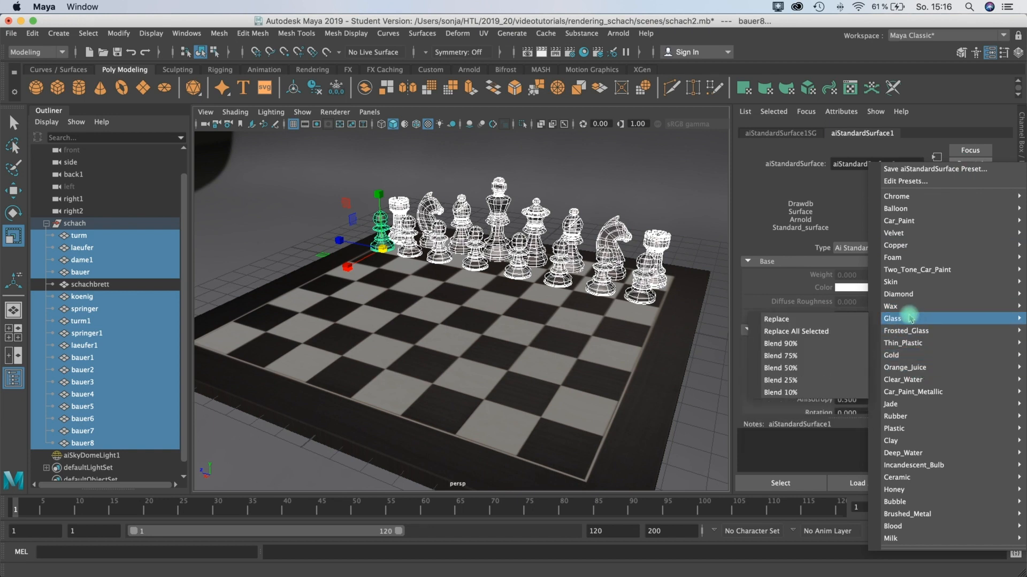
mouse_move(898, 406)
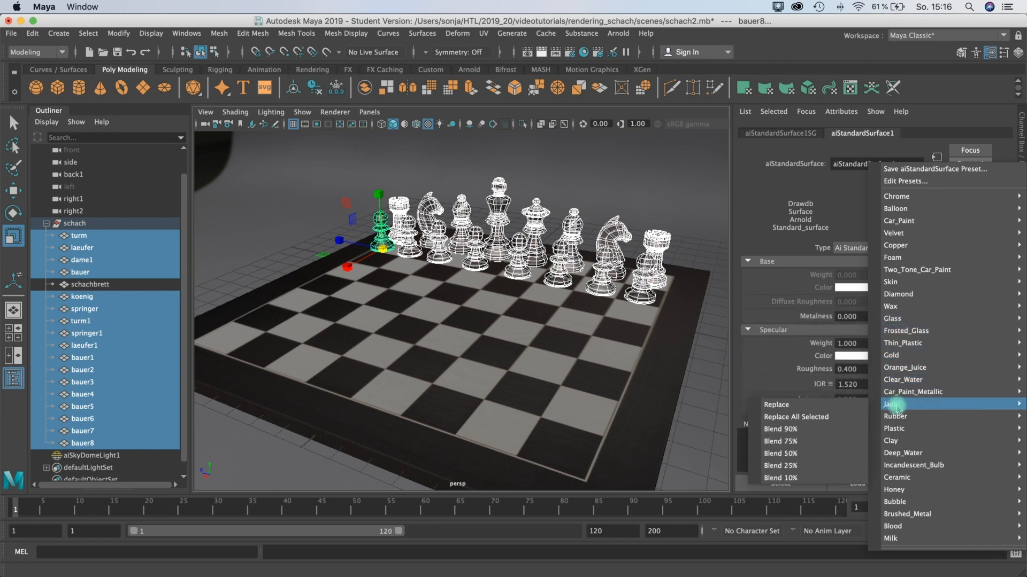
left_click(788, 405)
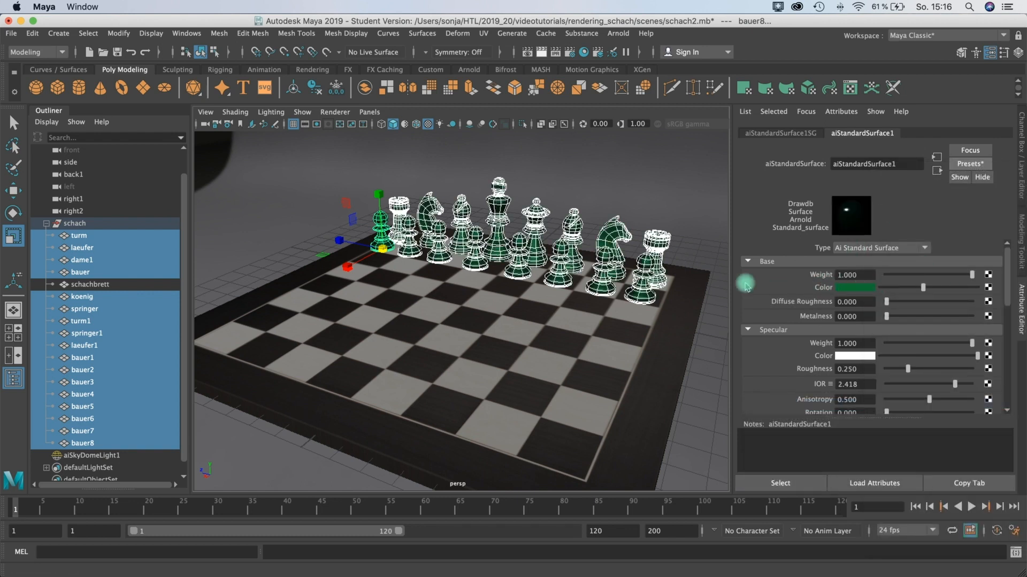
left_click(611, 214)
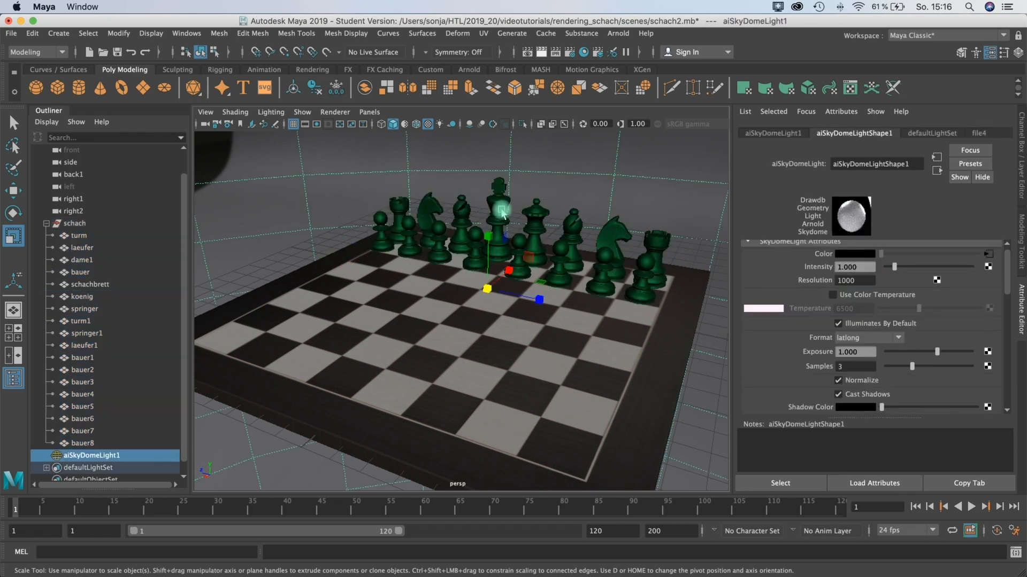
- Open the king's material attributes, connect a File texture to the base color and bring up its image browser
left_click(501, 213)
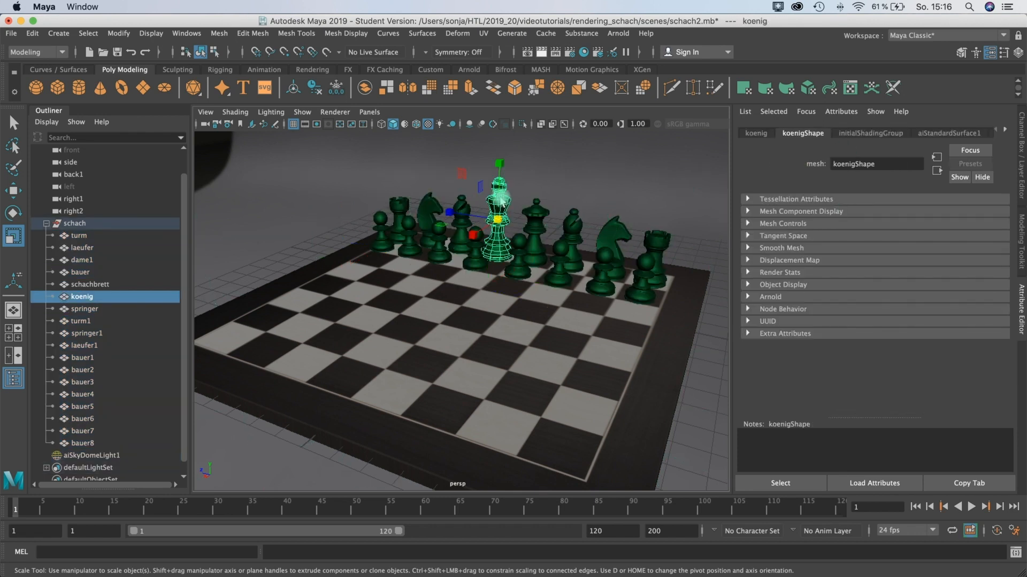
right_click_drag(500, 217, 505, 484)
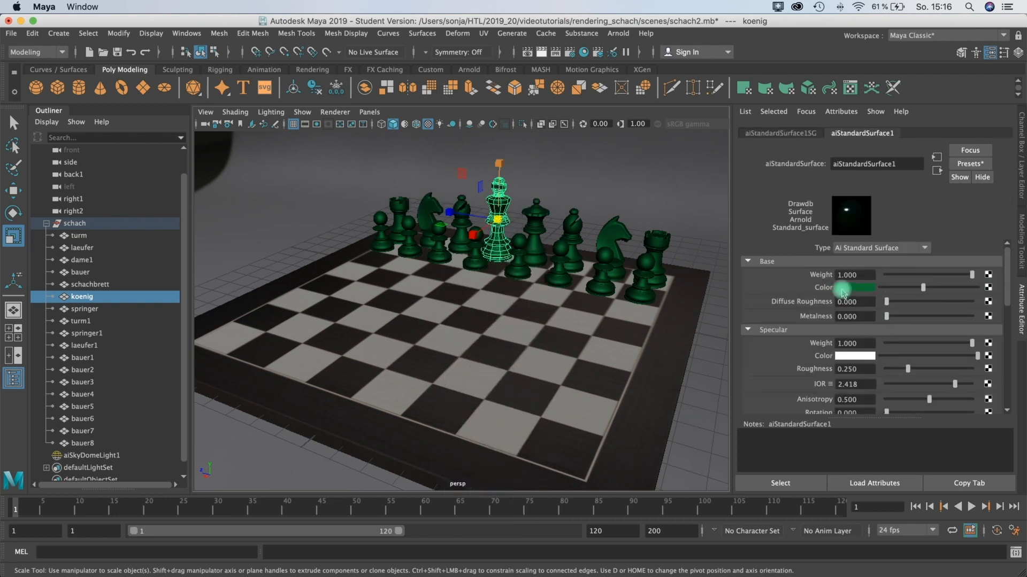
left_click(988, 290)
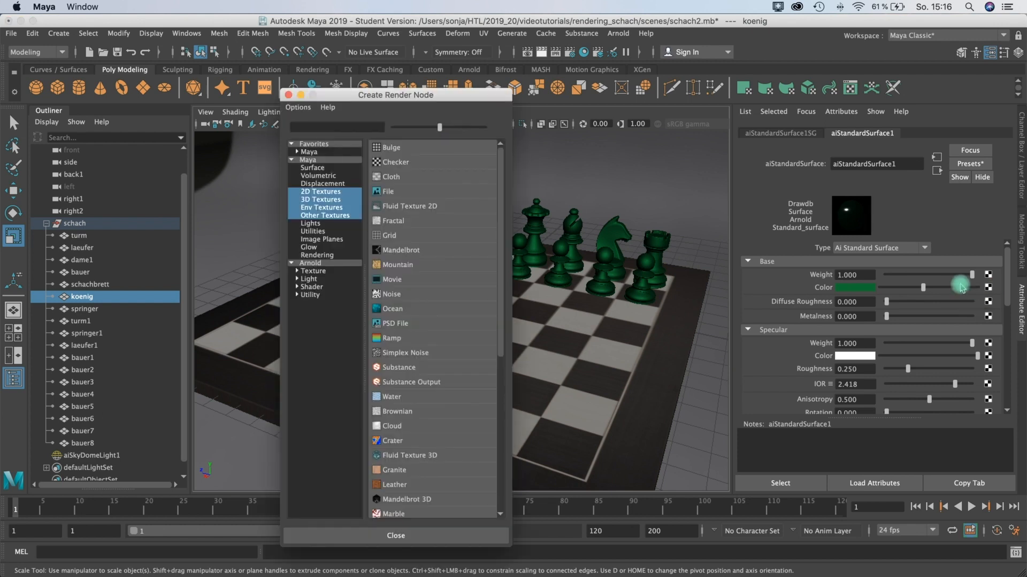
left_click(389, 191)
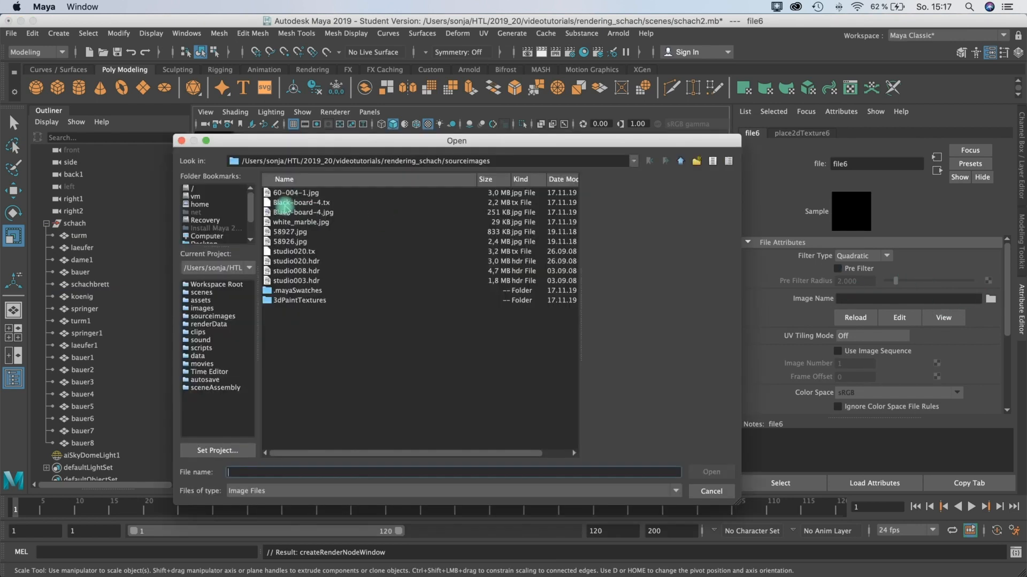
- Compare the board and marble images in sourceimages and load white_marble.jpg into the file texture
left_click(283, 211)
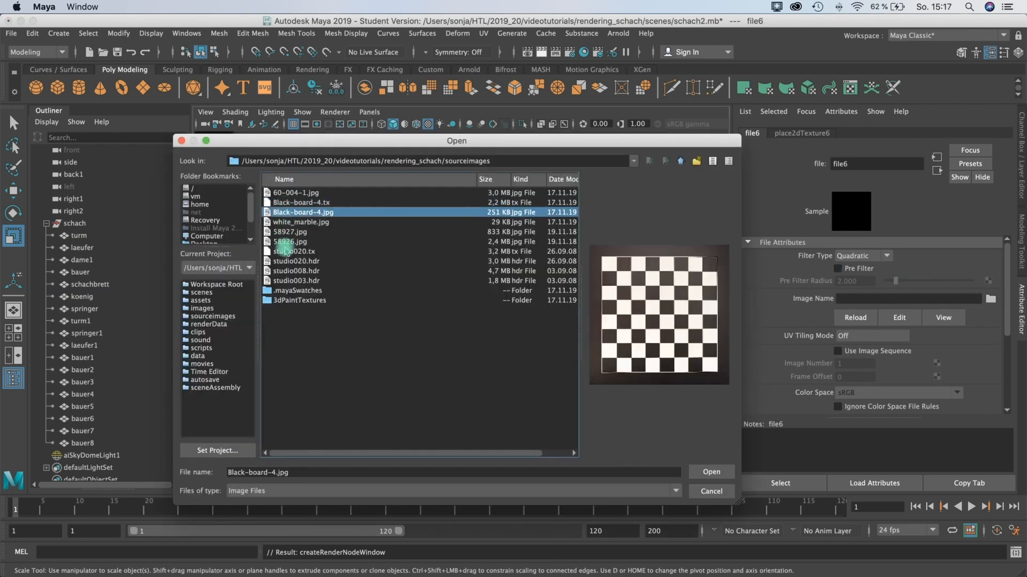
left_click(283, 223)
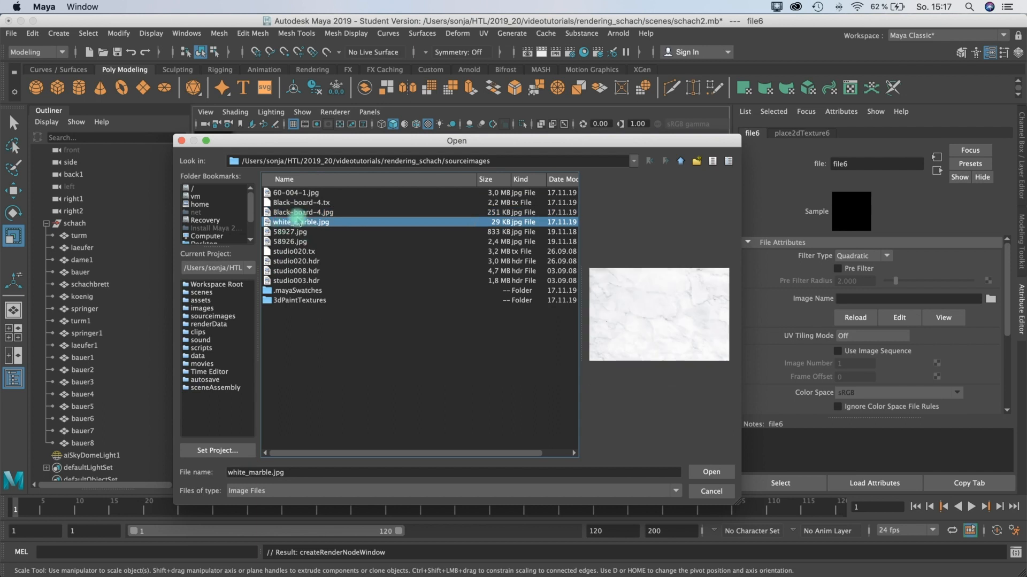
left_click(282, 204)
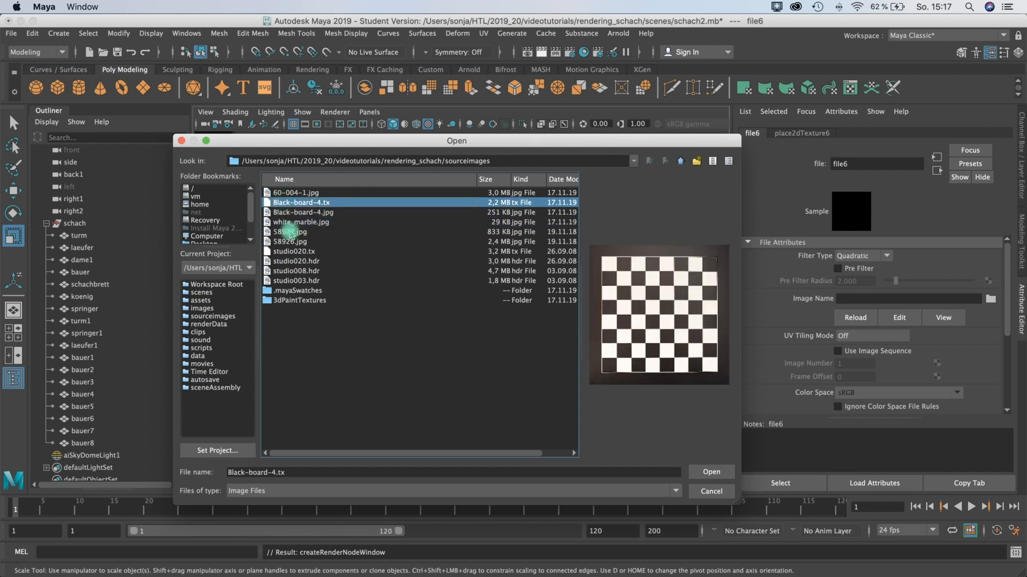
left_click(289, 222)
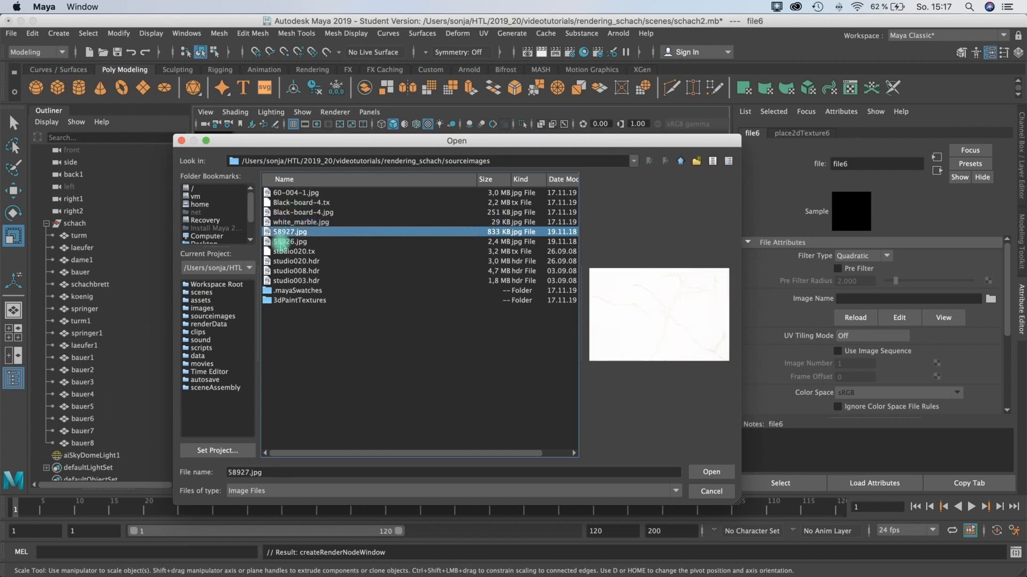
left_click(321, 223)
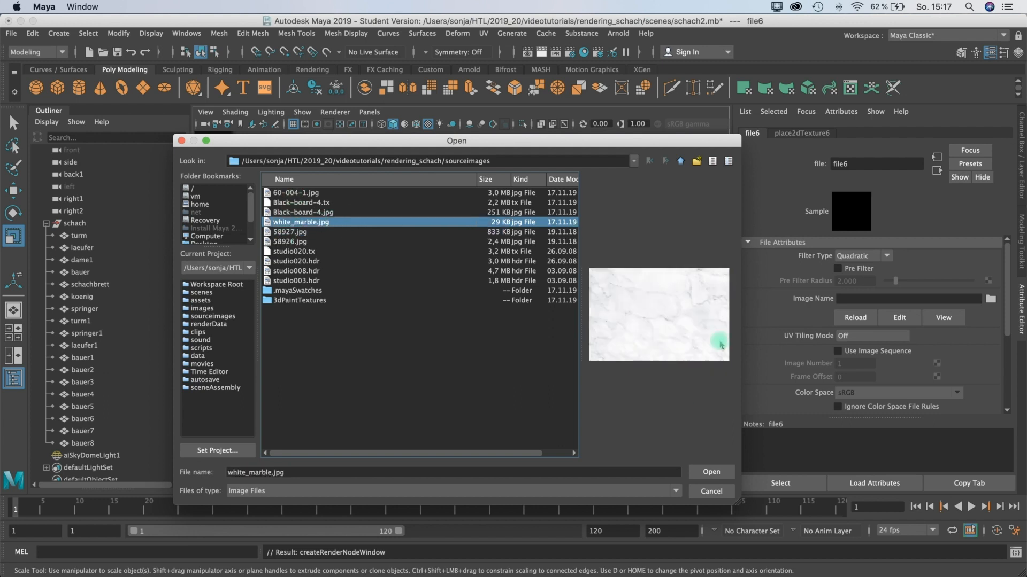
left_click(325, 235)
left_click(292, 222)
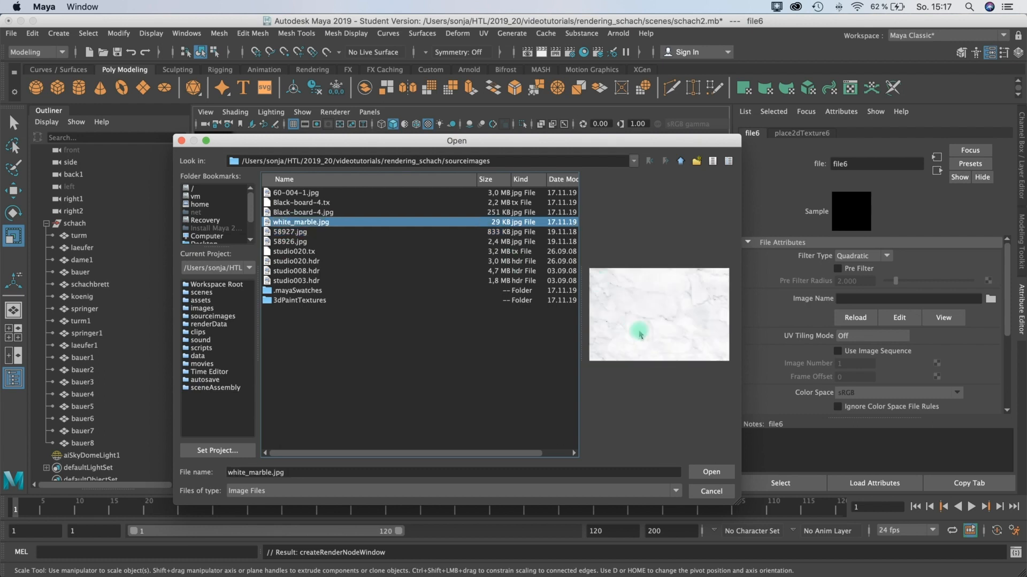
left_click(711, 472)
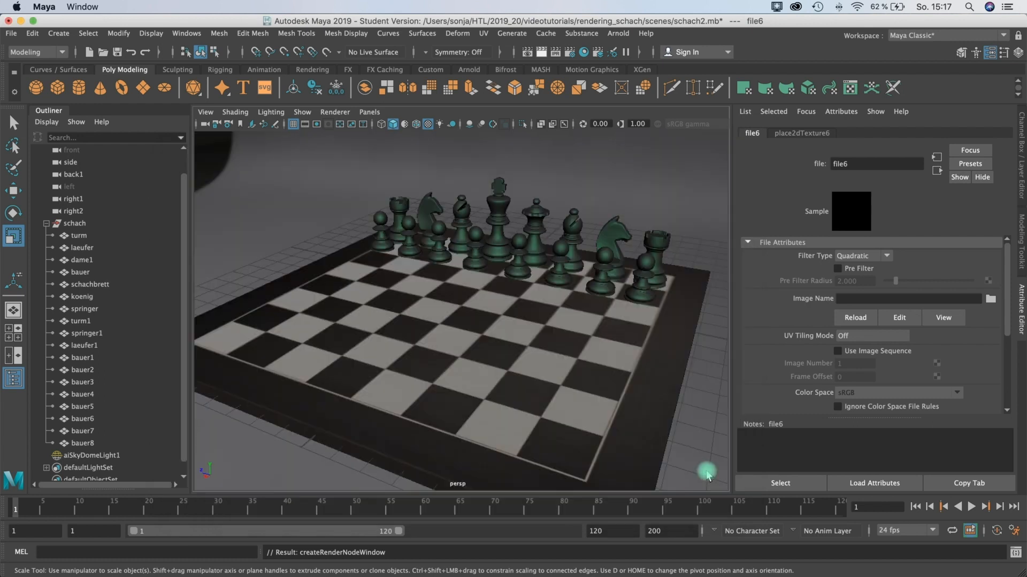
- Select and frame the queen, render the perspective view in Arnold RenderView and move the render window clear of the queen
right_click_drag(532, 203, 523, 211, "alt")
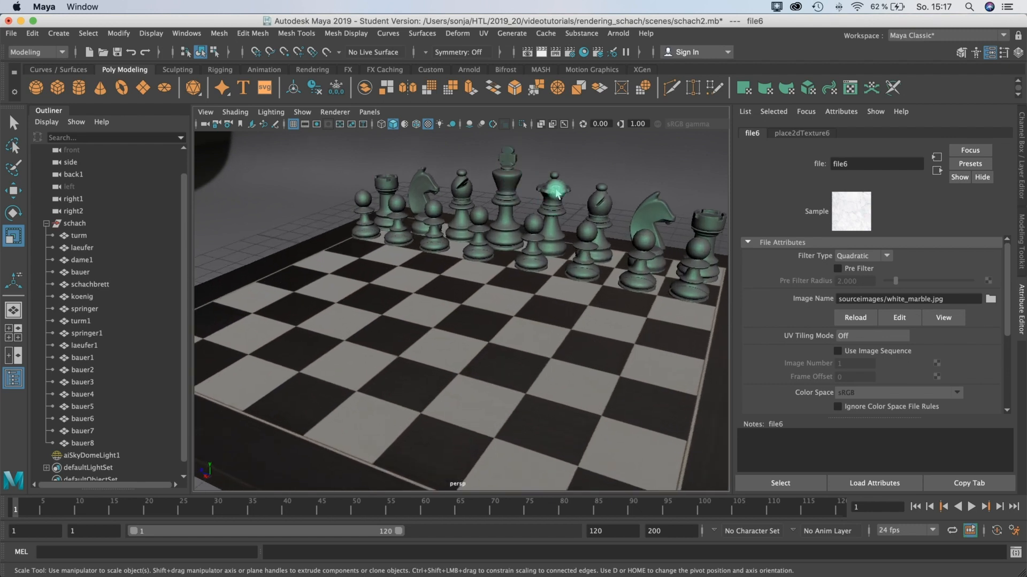
left_click(556, 191)
key("f")
left_click_drag(493, 289, 477, 263, "alt")
left_click(584, 52)
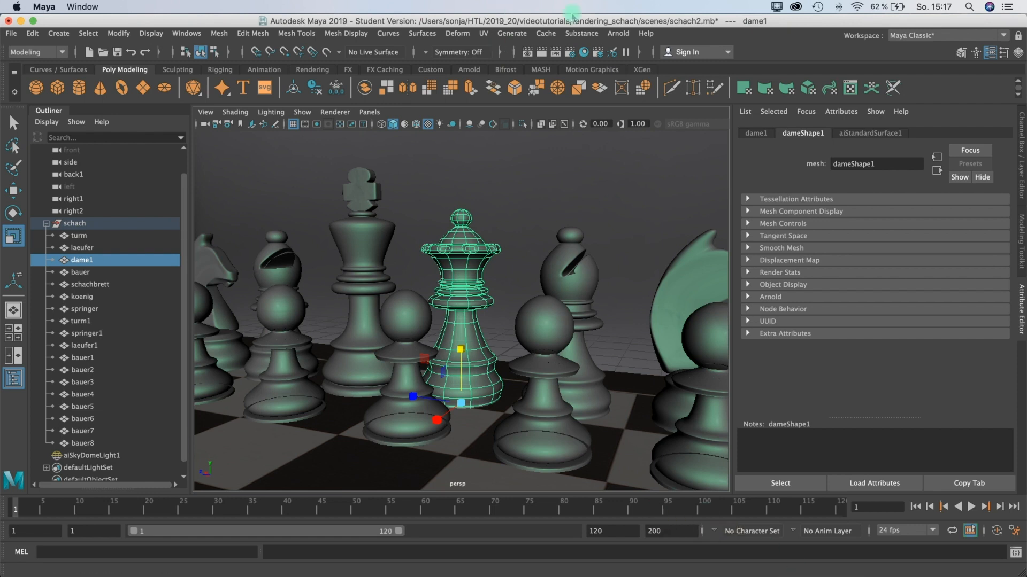
left_click(619, 35)
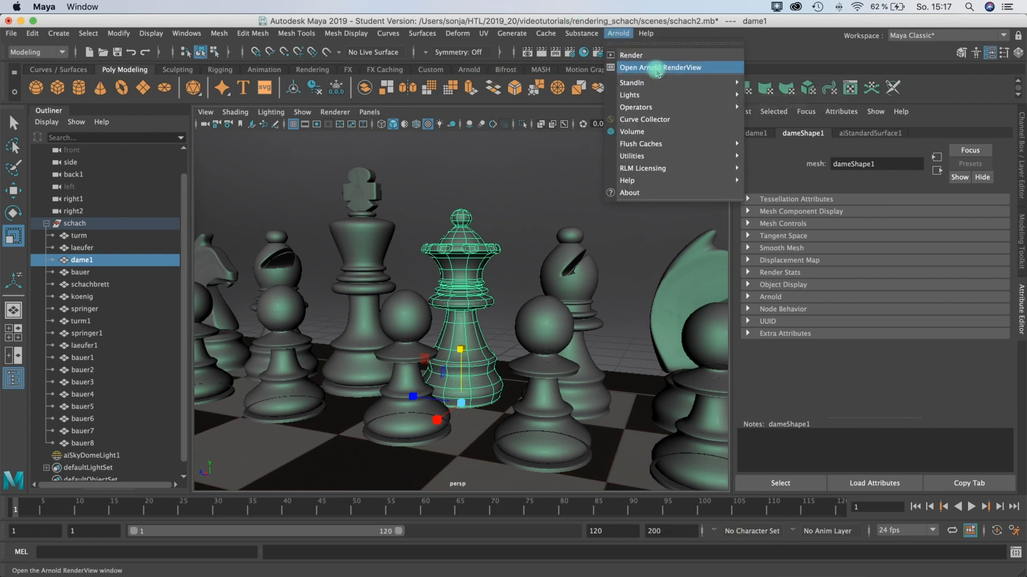
left_click(652, 68)
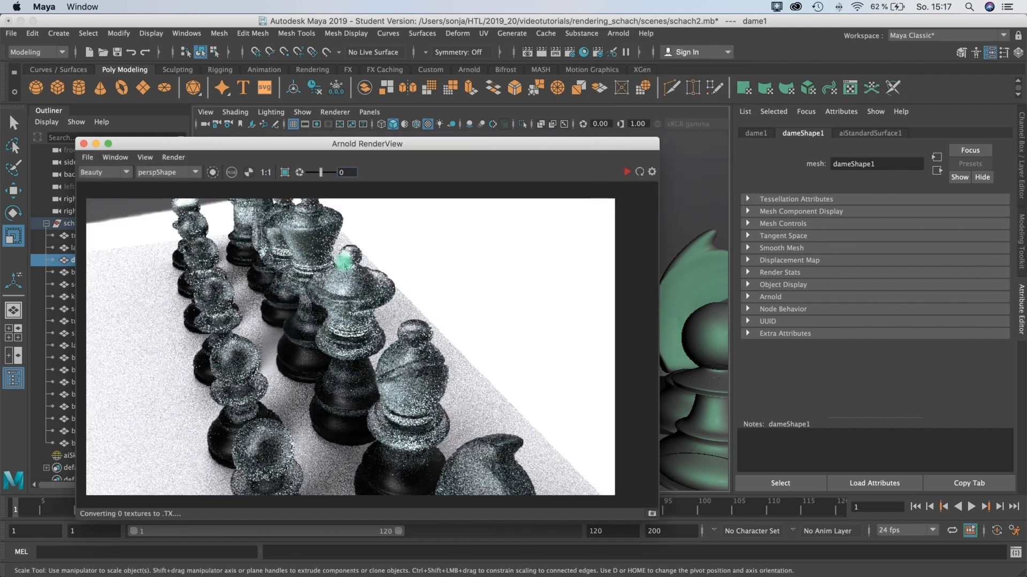
left_click_drag(496, 143, 465, 119)
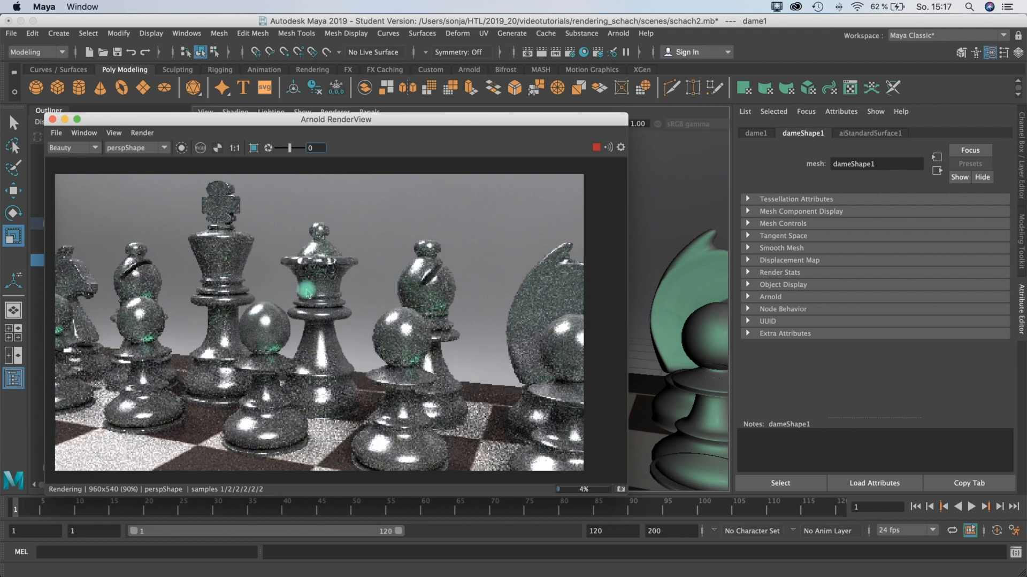
left_click_drag(415, 119, 310, 138)
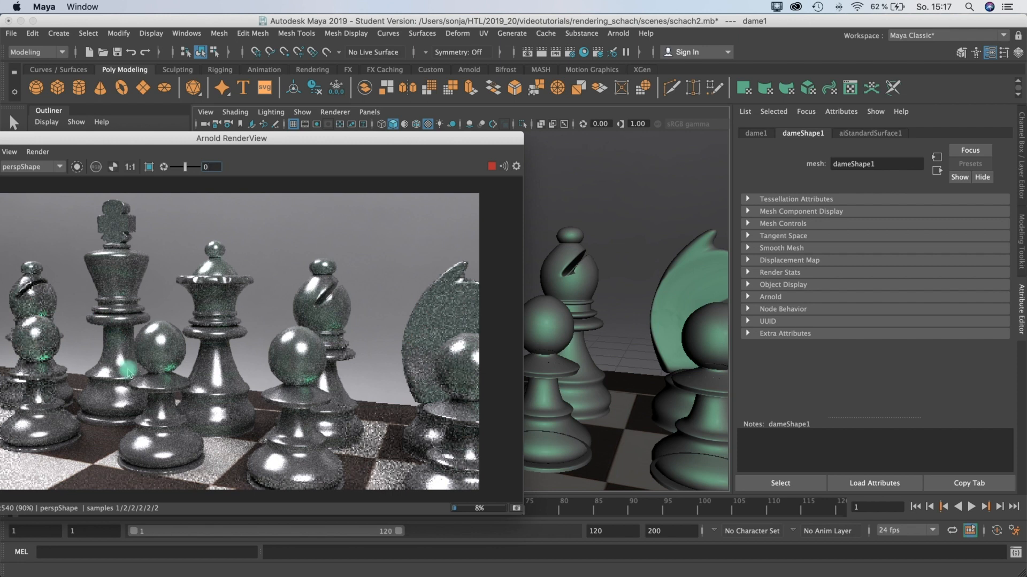
left_click_drag(389, 140, 218, 110)
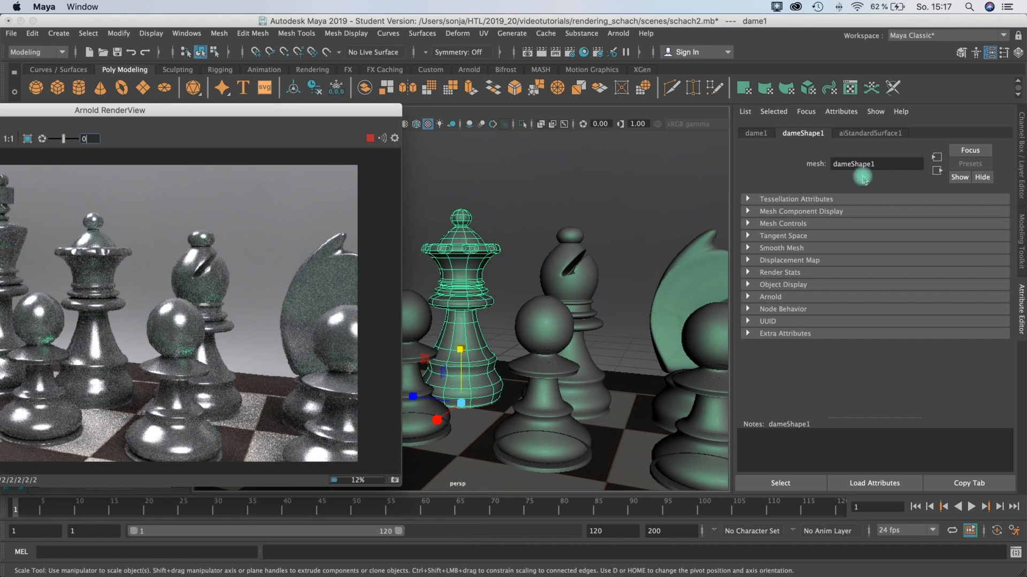
- Open the queen's material attributes and replace aiStandardSurface1 with the Ceramic preset
right_click(451, 243)
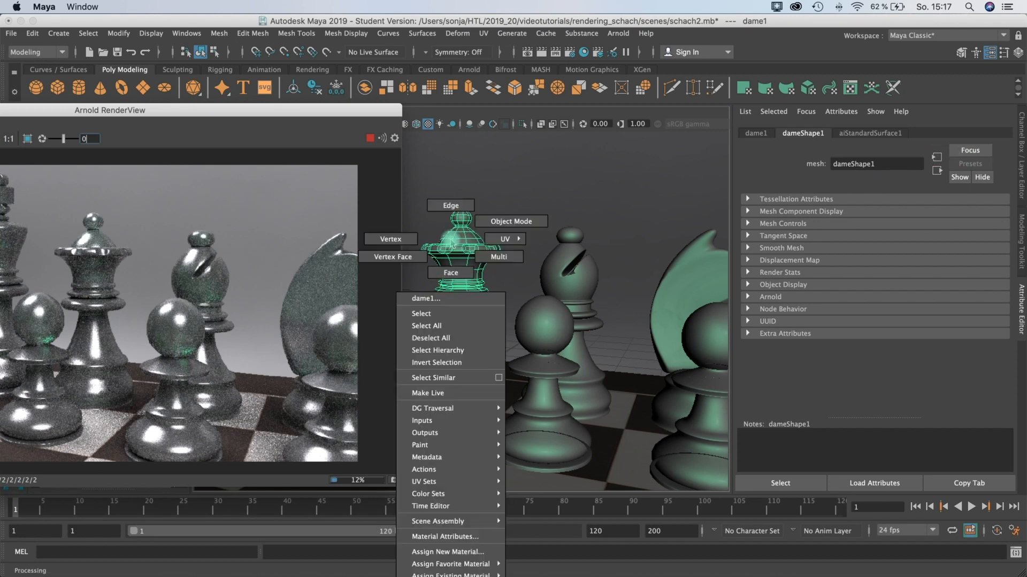
right_click_drag(460, 318, 455, 536)
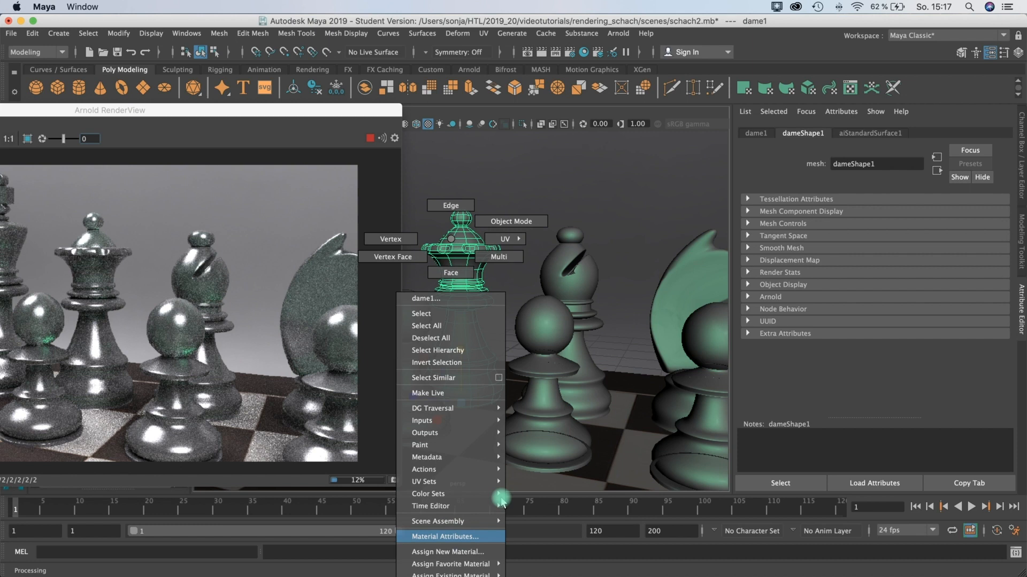
left_click(970, 164)
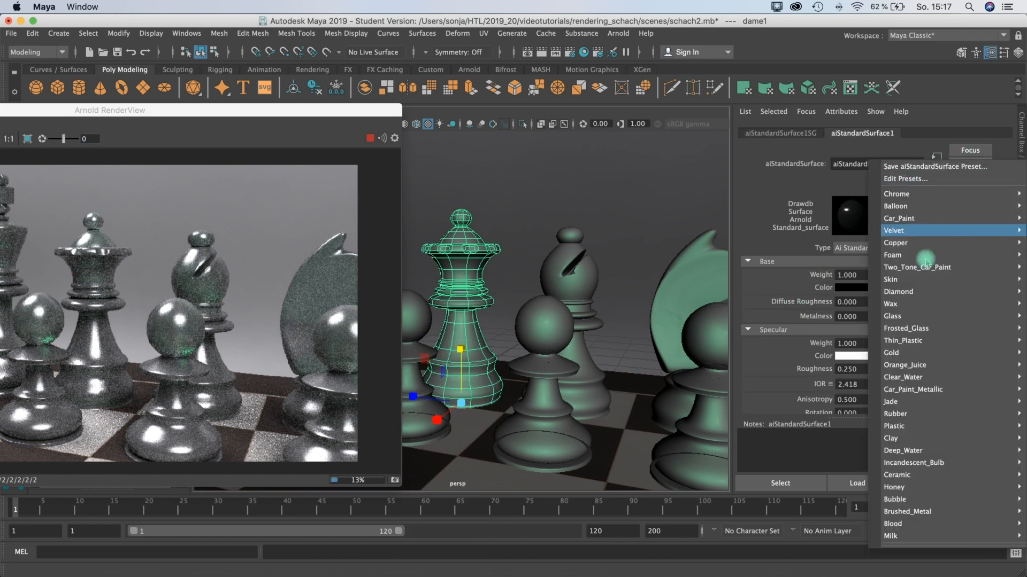
mouse_move(904, 305)
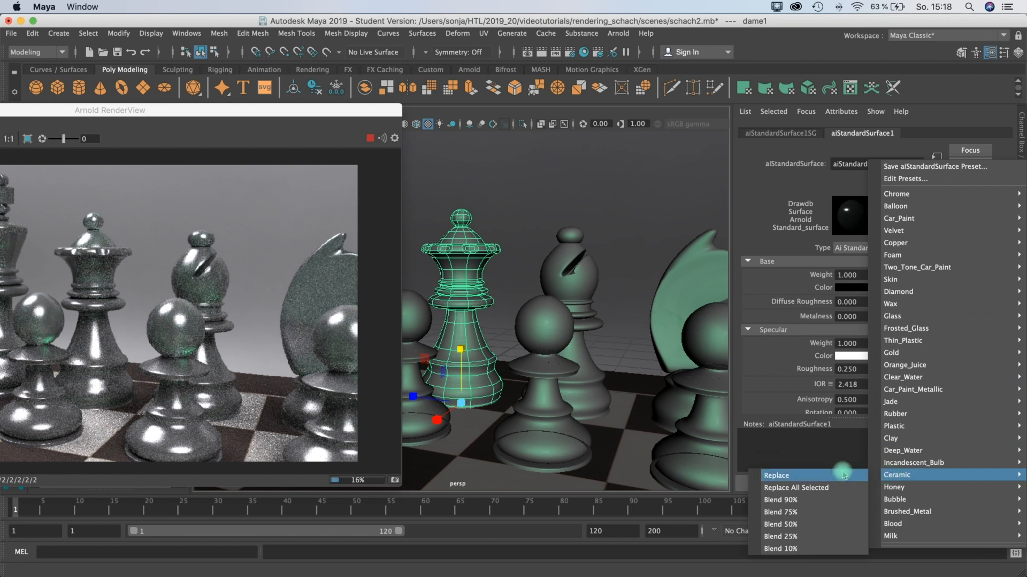
left_click(841, 474)
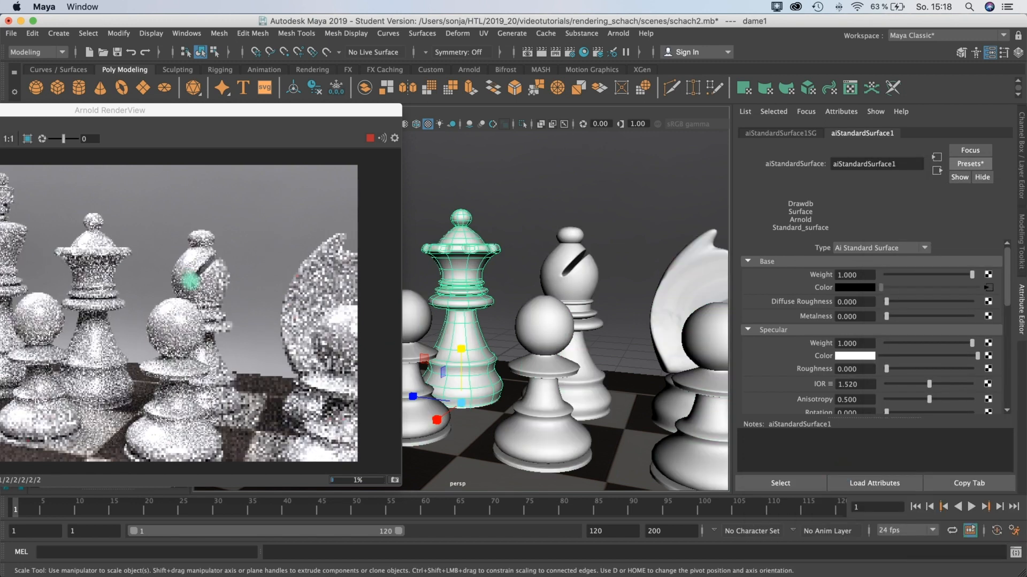
- Reduce the specular weight of aiStandardSurface1 to 0.493 and reposition the render window to check the pieces
left_click(927, 348)
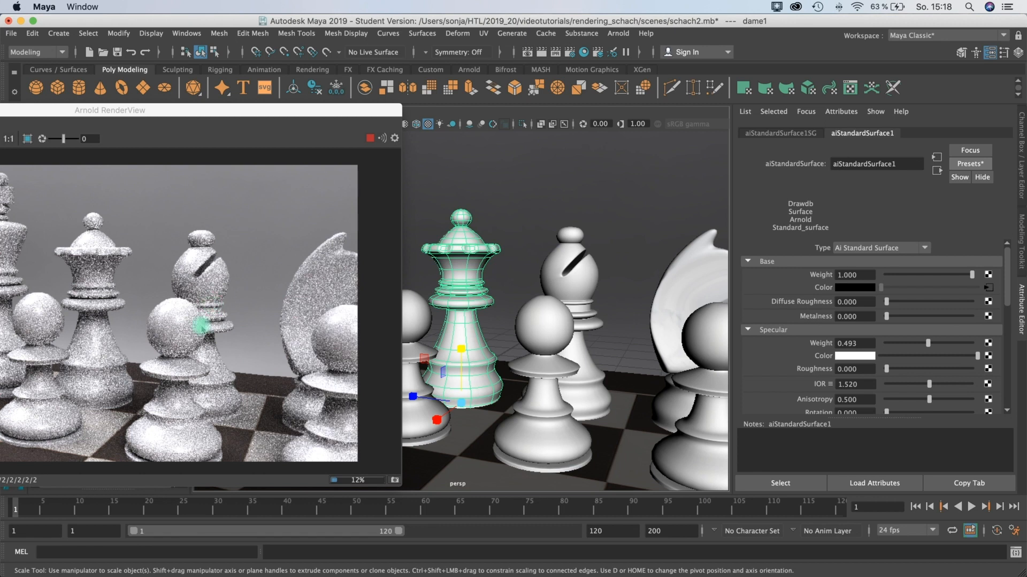
left_click_drag(246, 119, 286, 123)
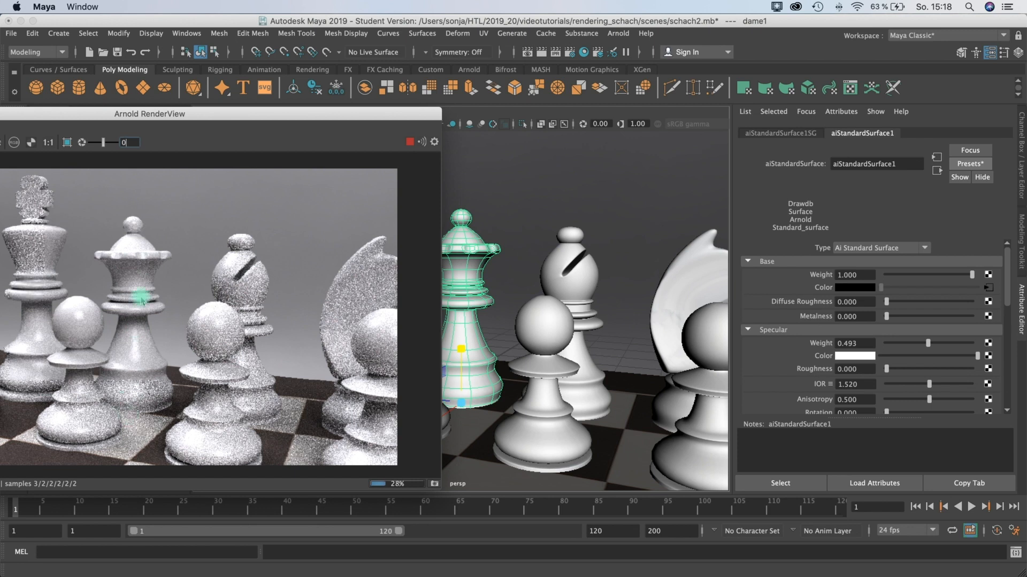
left_click_drag(270, 117, 256, 119)
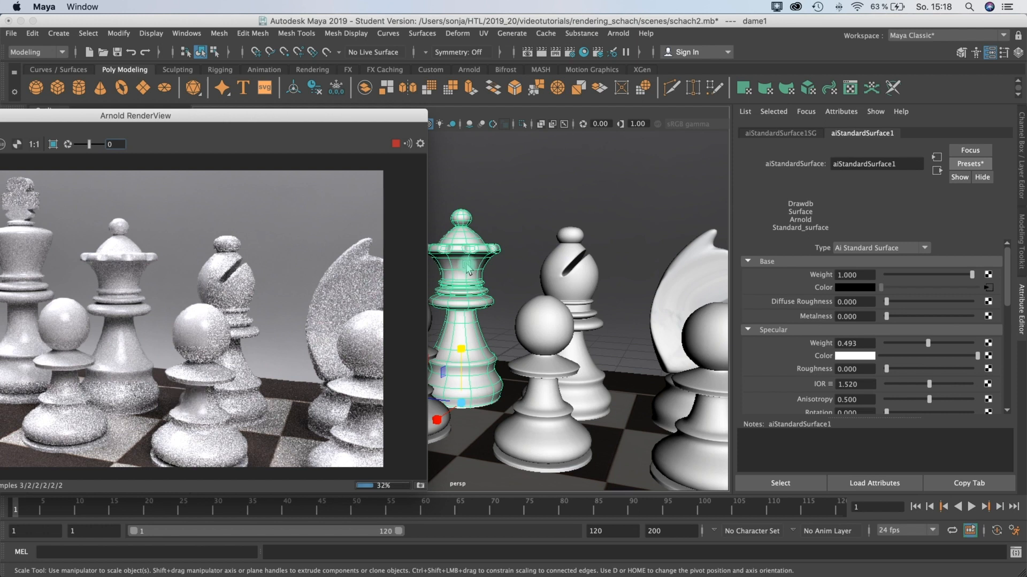
left_click_drag(154, 118, 181, 114)
left_click_drag(336, 117, 303, 117)
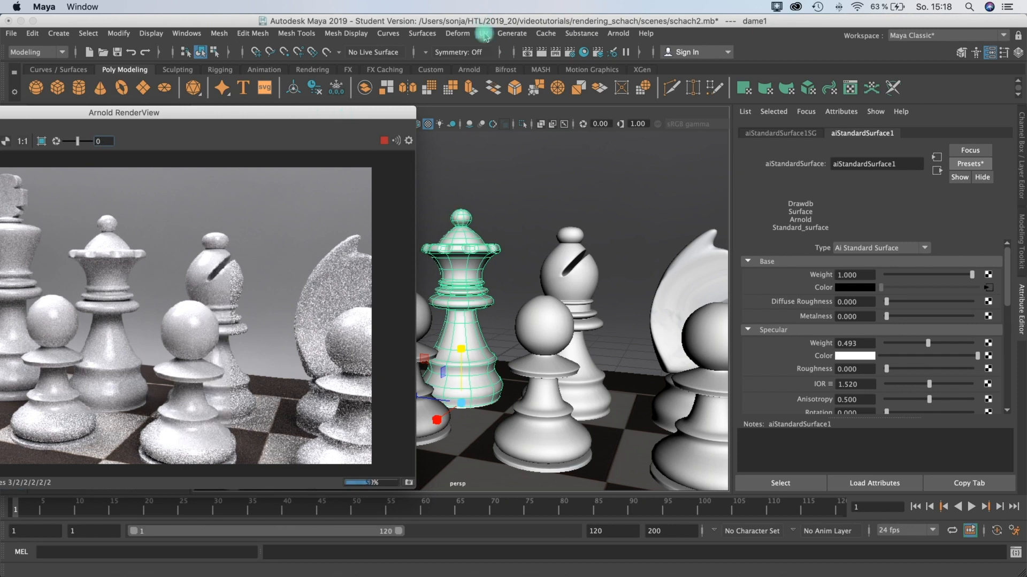
- Apply a Cylindrical UV projection to the queen and inspect the marble on it up close in the render
left_click(463, 246)
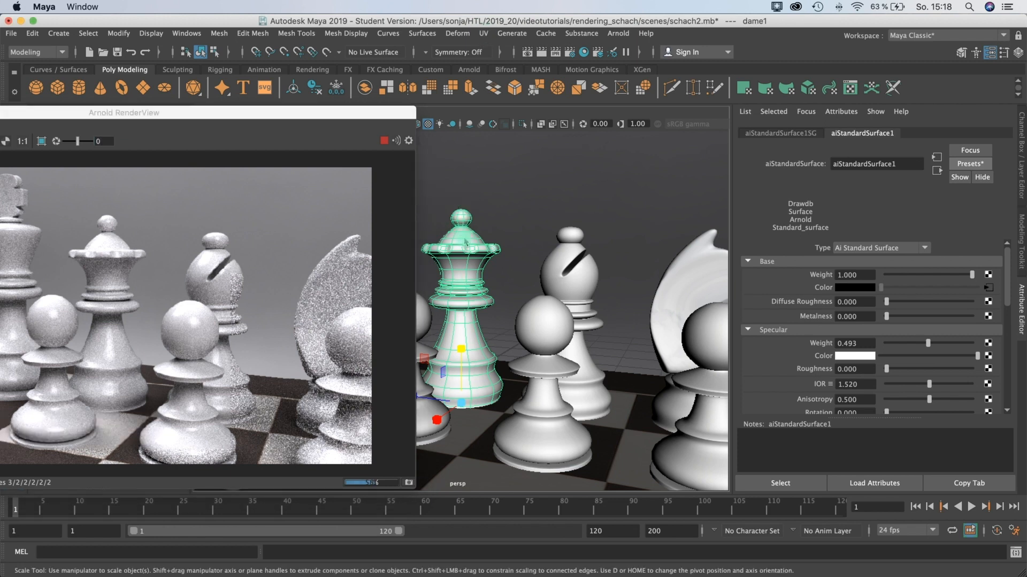
left_click(484, 33)
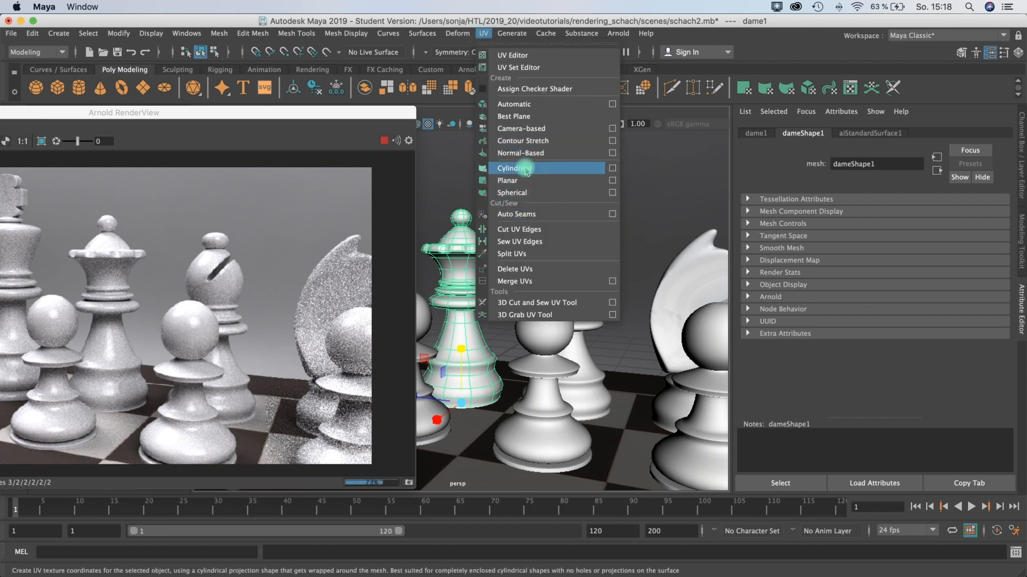
left_click(525, 169)
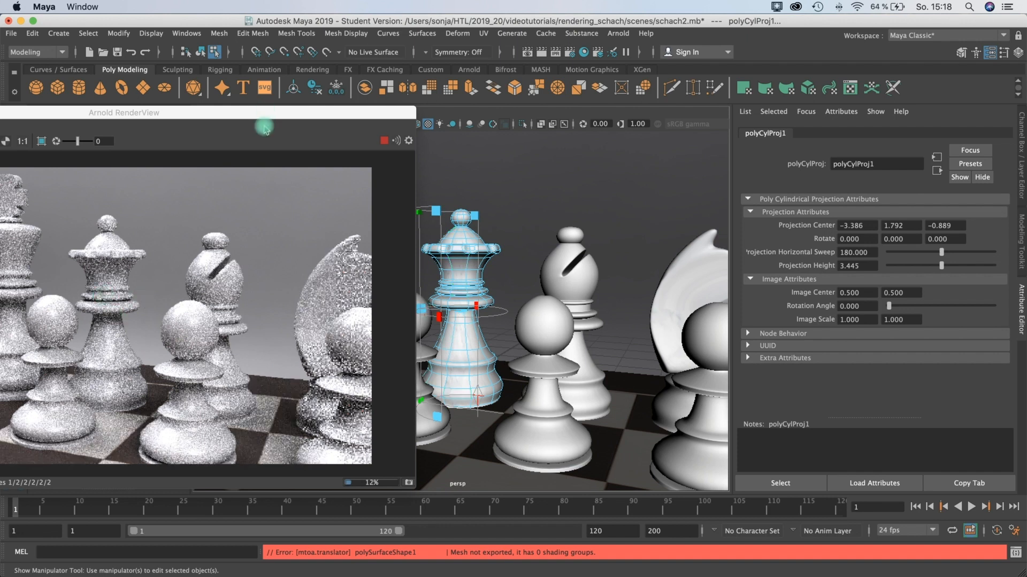
scroll(470, 224, "up", 5)
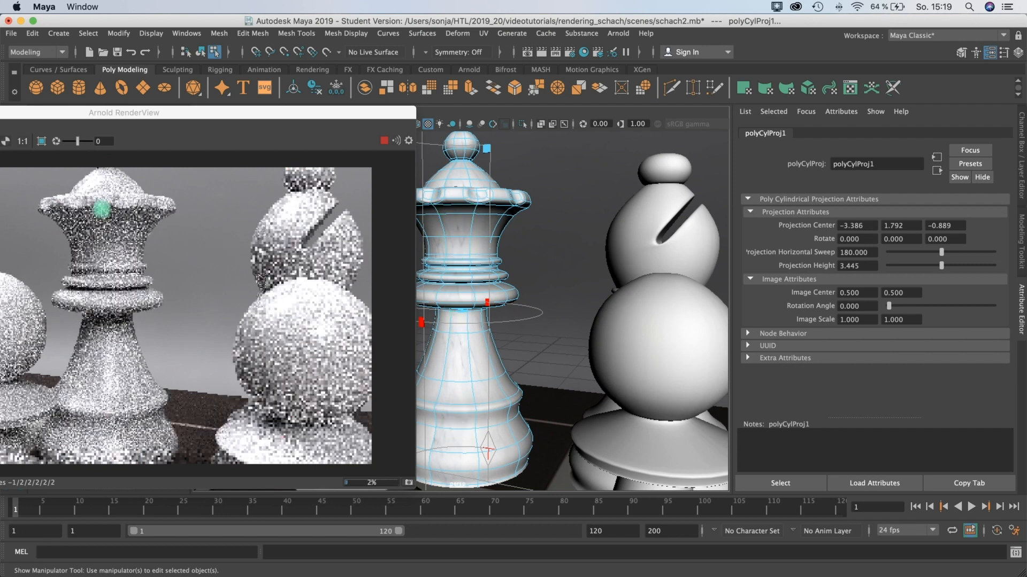
left_click_drag(213, 111, 243, 106)
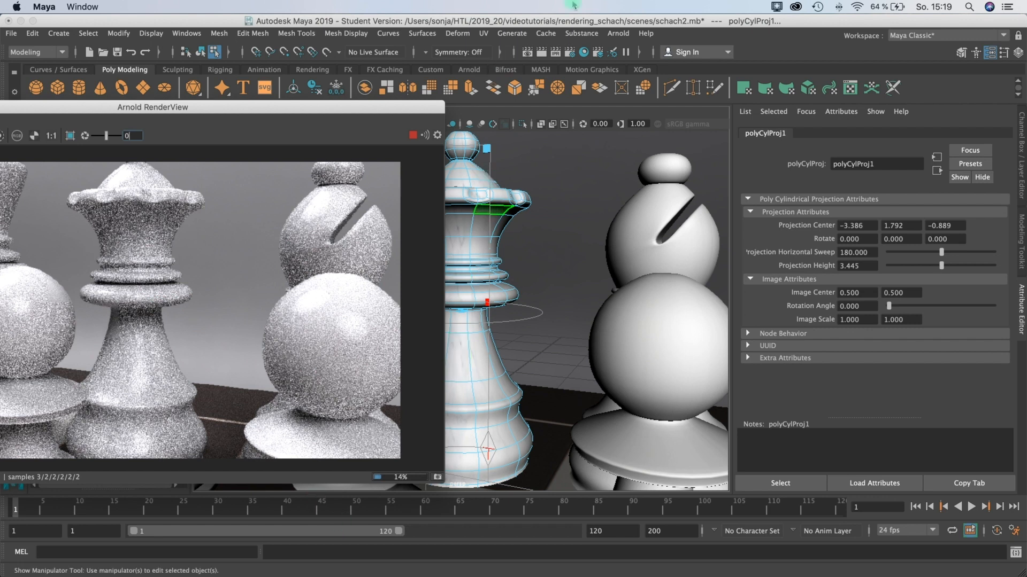
left_click(483, 33)
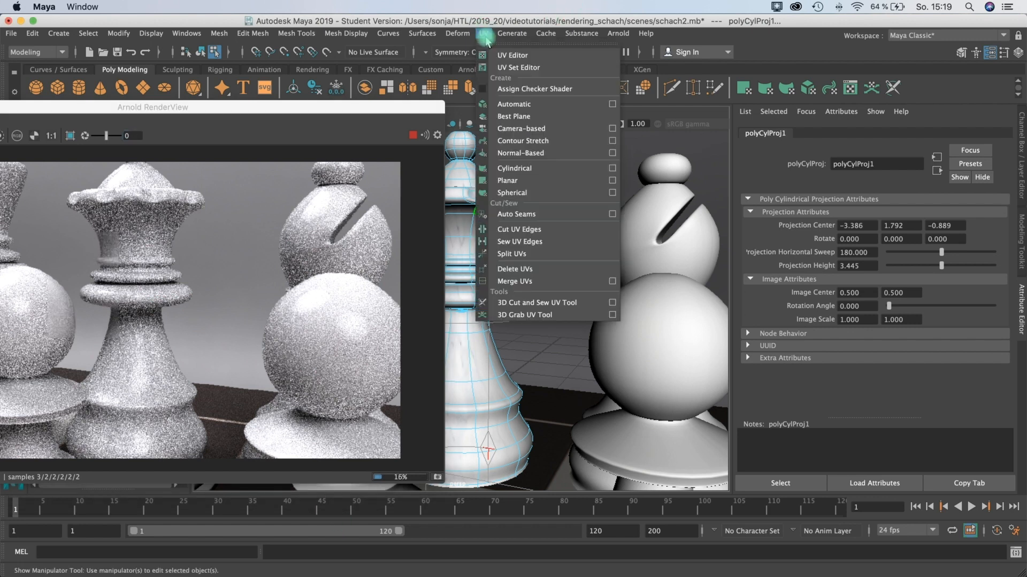
left_click(516, 71)
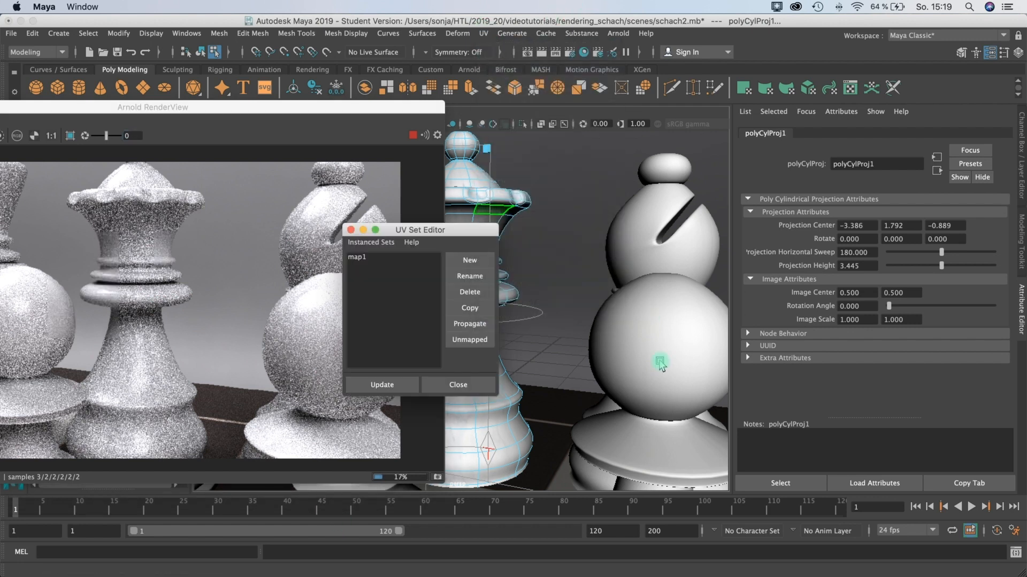
left_click(351, 229)
- Open the UV Editor, scale the queen's UVs horizontally to about the width of the texture square and move the editor aside
left_click(483, 33)
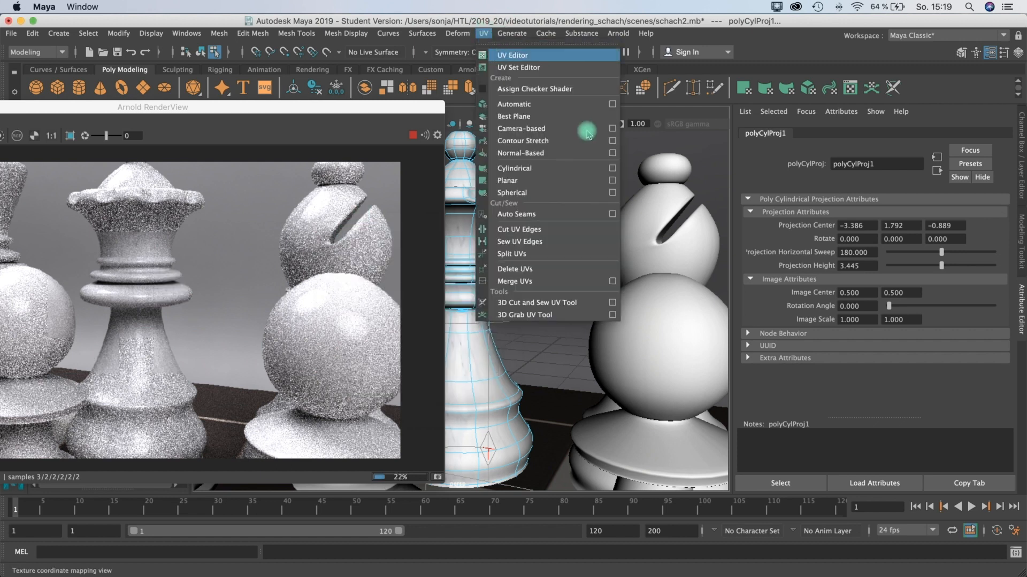
left_click(500, 55)
scroll(384, 315, "down", 5)
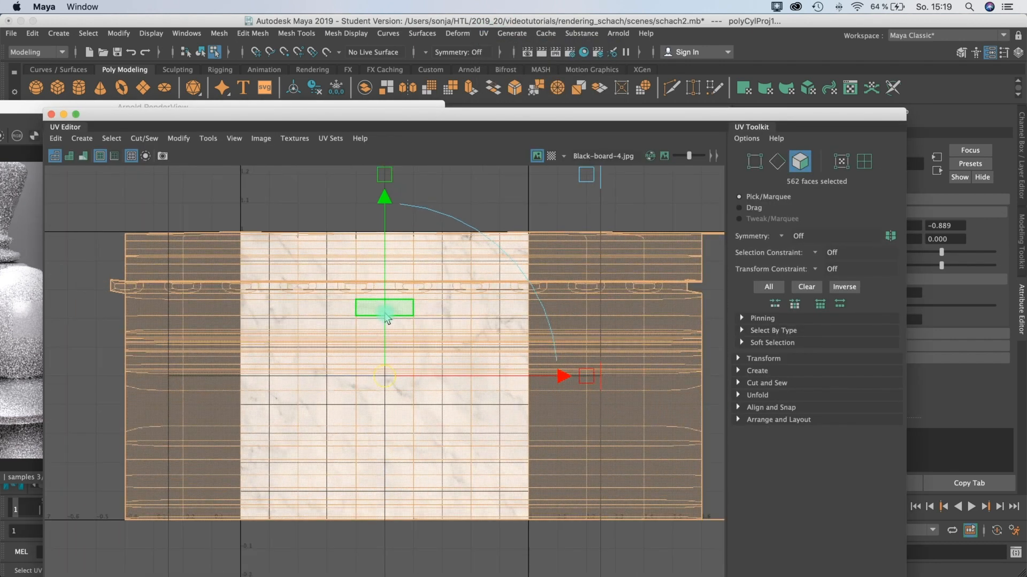
scroll(483, 346, "down", 3)
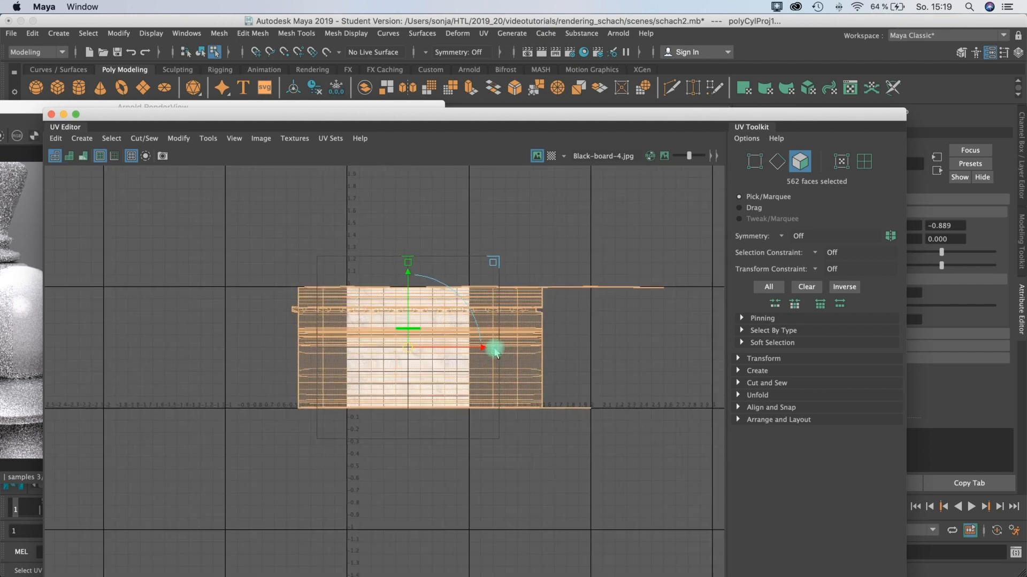
left_click_drag(498, 350, 452, 349)
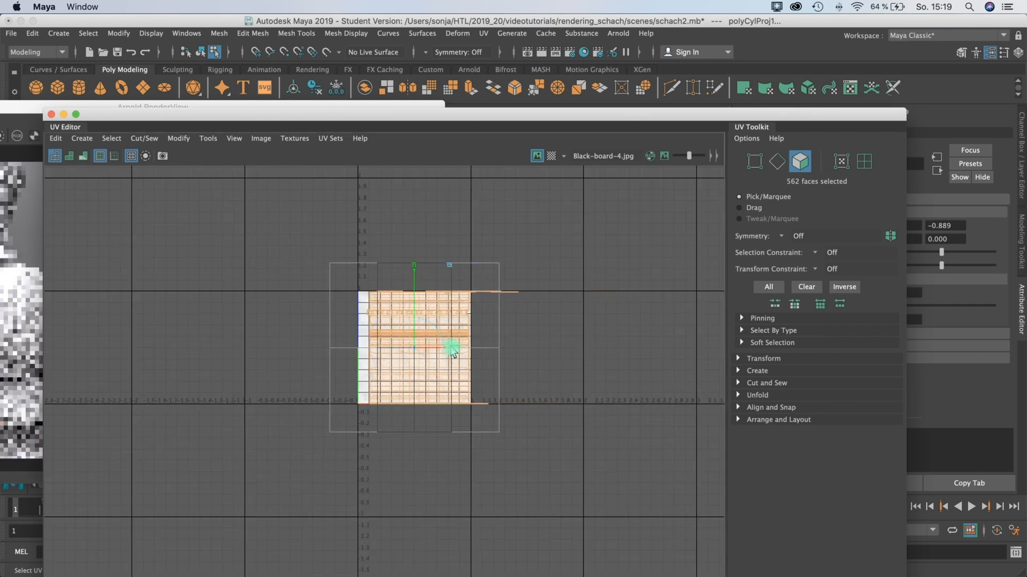
left_click_drag(489, 113, 613, 188)
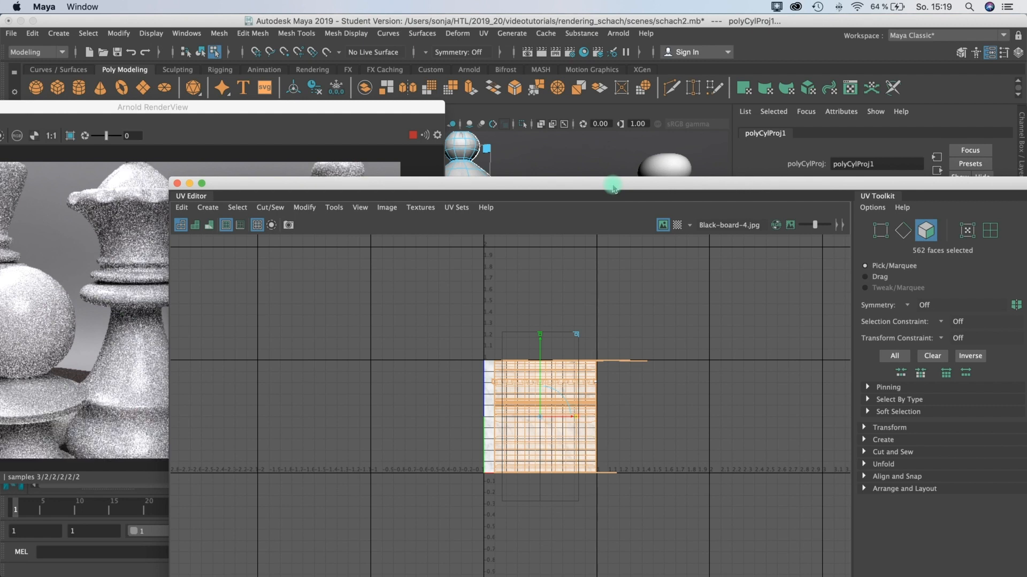
- Move the UV Editor aside, switch to YouTube in Safari, search for the "3d und grafik tutorials" channel and open its video list
left_click_drag(398, 187, 387, 127)
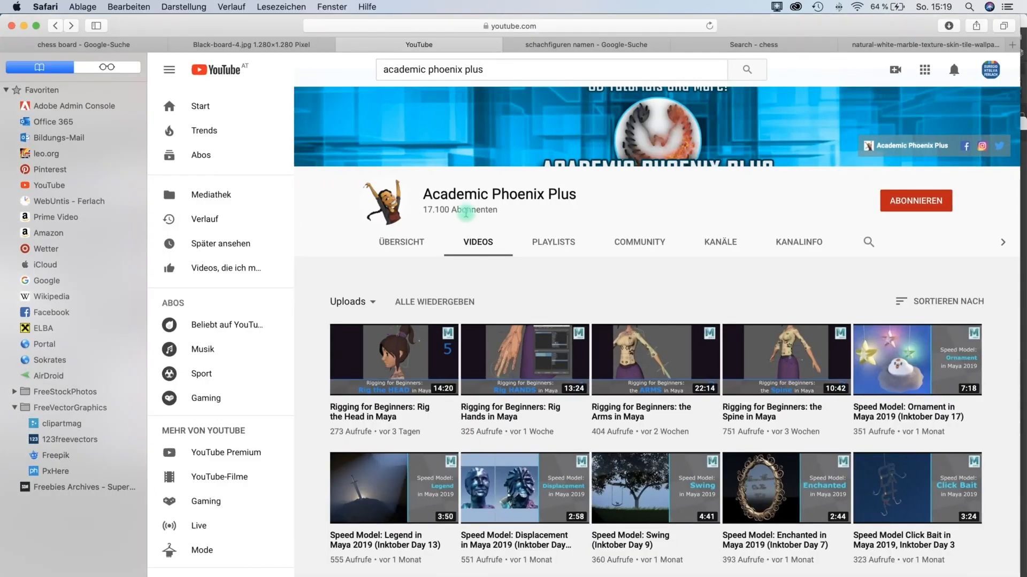
left_click_drag(502, 74, 348, 75)
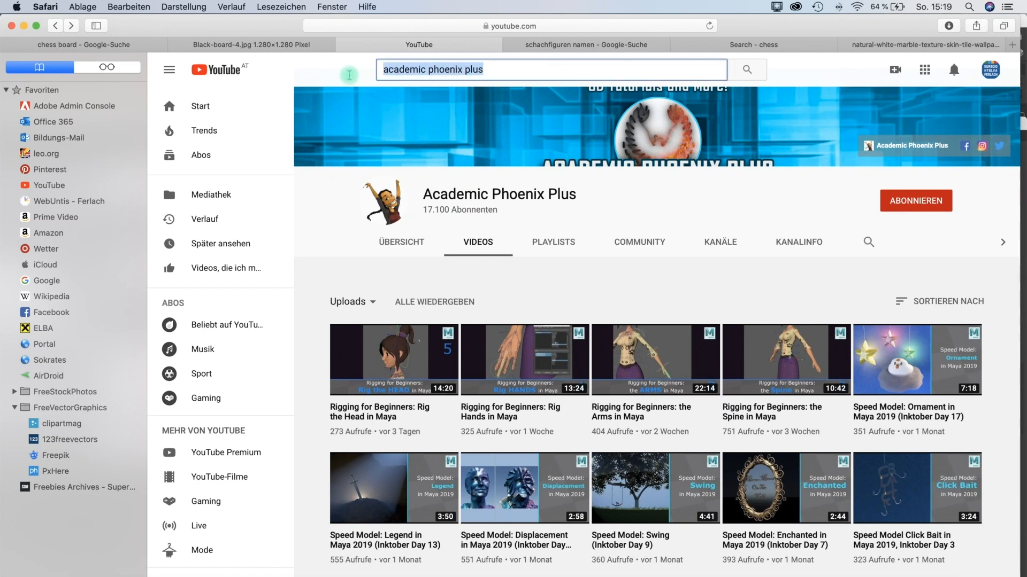
type("sonja")
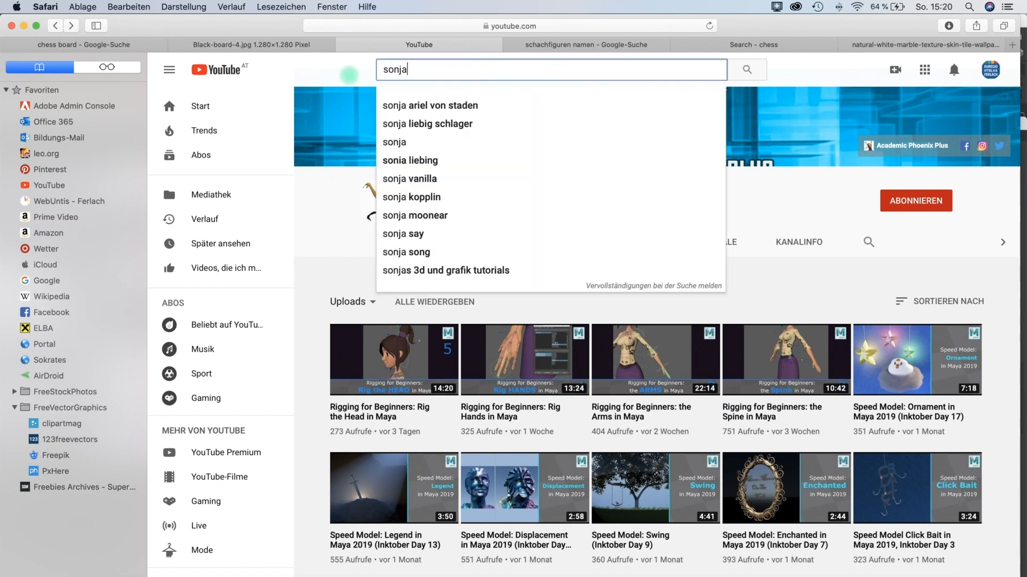
type("s 3d")
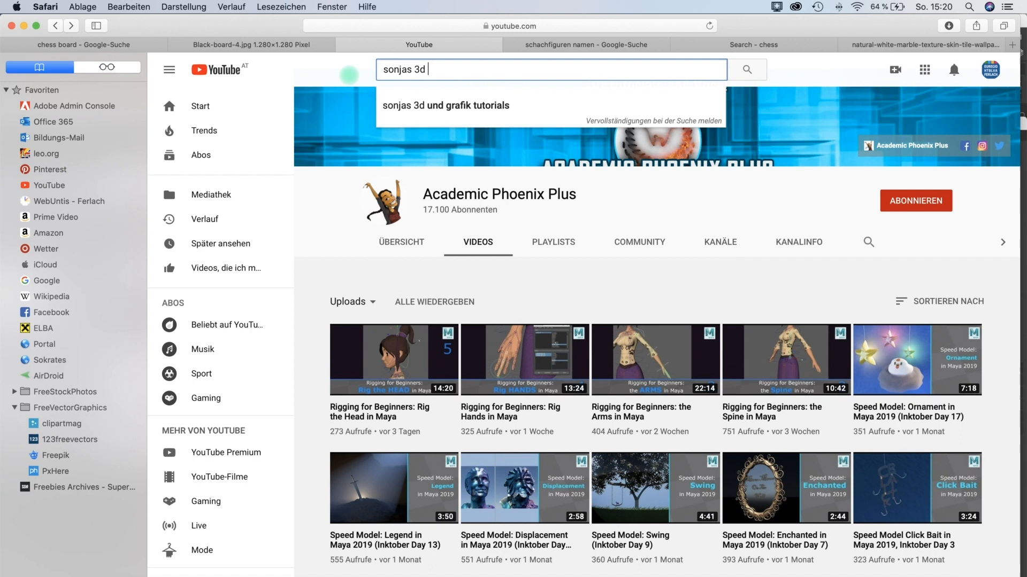
left_click(431, 106)
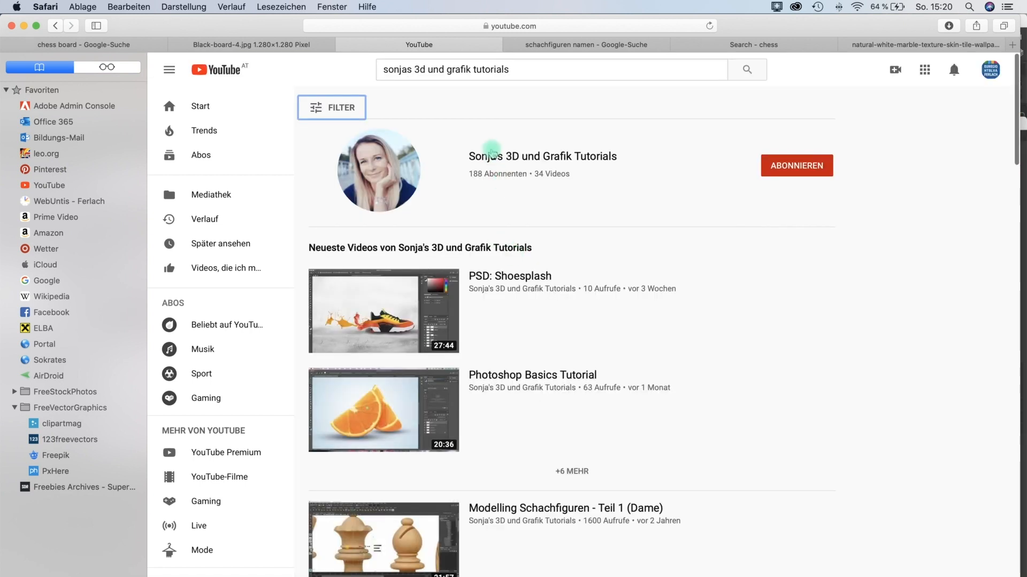
left_click(492, 154)
left_click(487, 280)
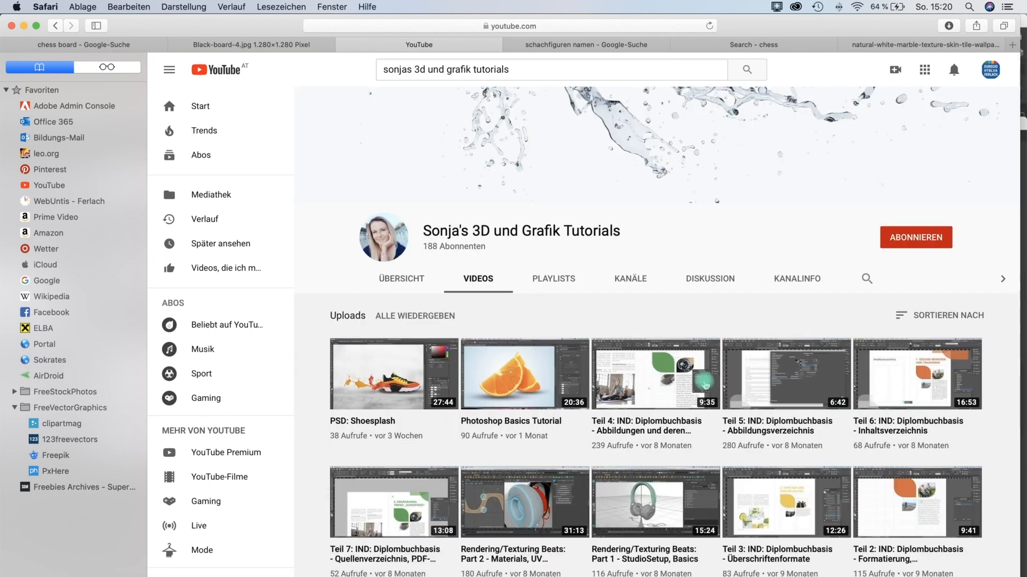
- Find the UV-Mapping/Texturing video in the channel's uploads, open it and pause playback
scroll(705, 385, "down", 6)
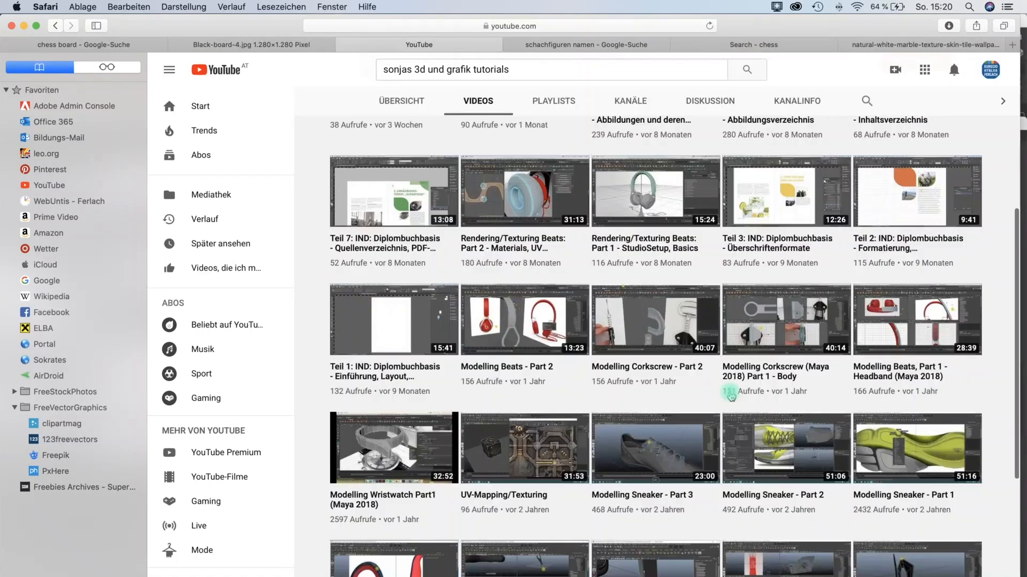
scroll(731, 397, "down", 2)
left_click(498, 355)
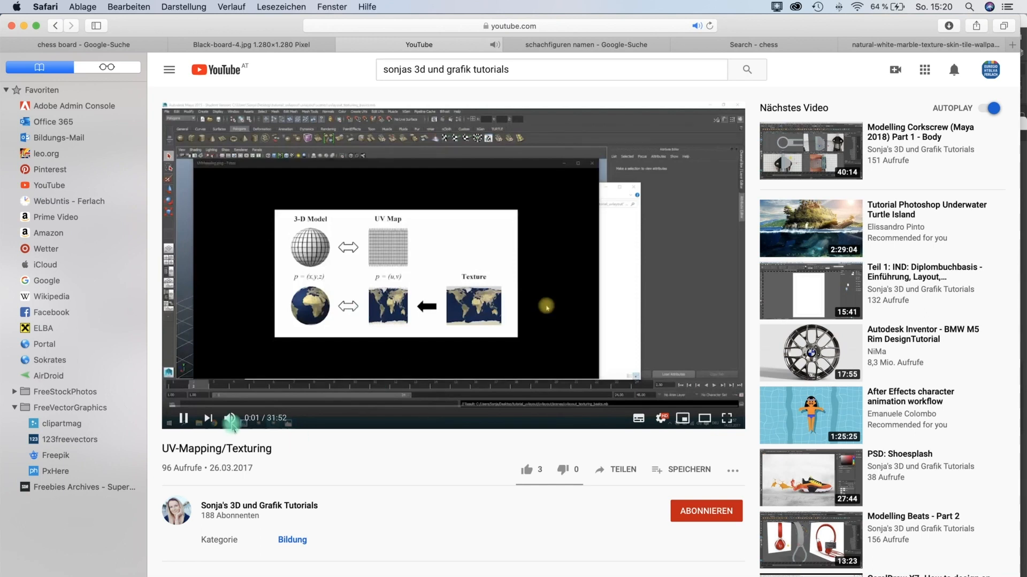
left_click(185, 421)
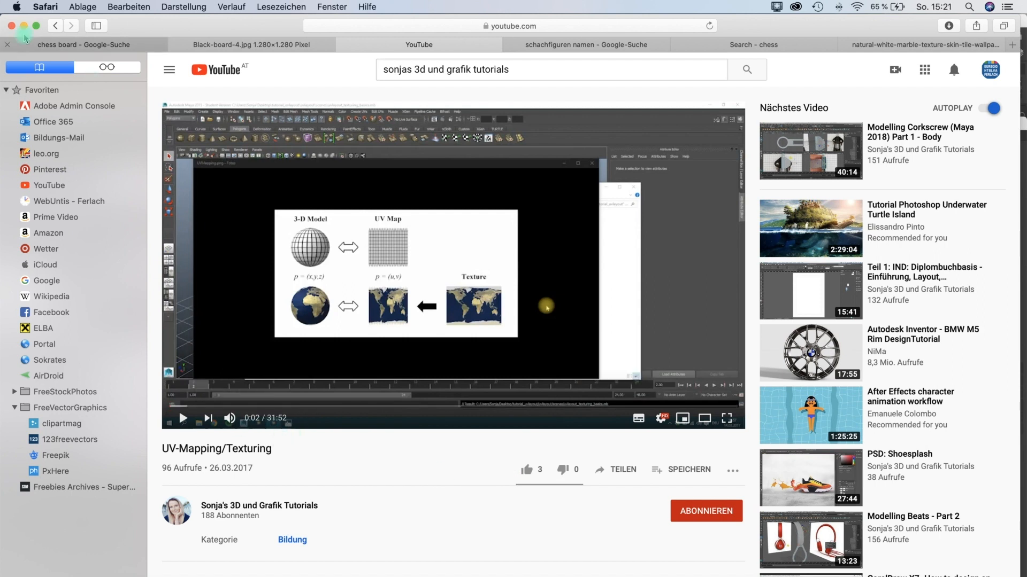
- Return to Maya, minimize the UV Editor and reposition the Arnold RenderView to examine the marble on the chess pieces
left_click(23, 26)
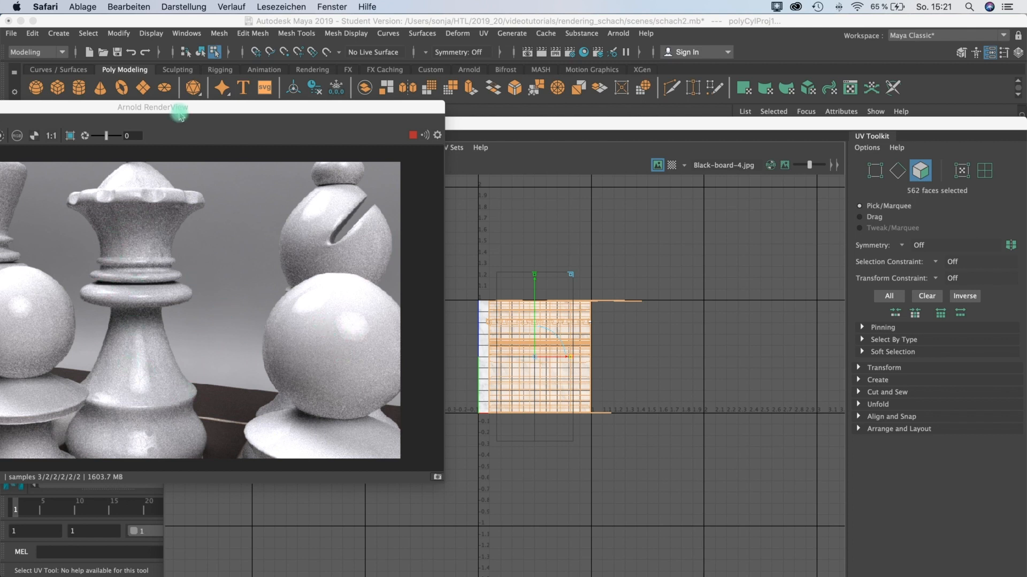
left_click(229, 108)
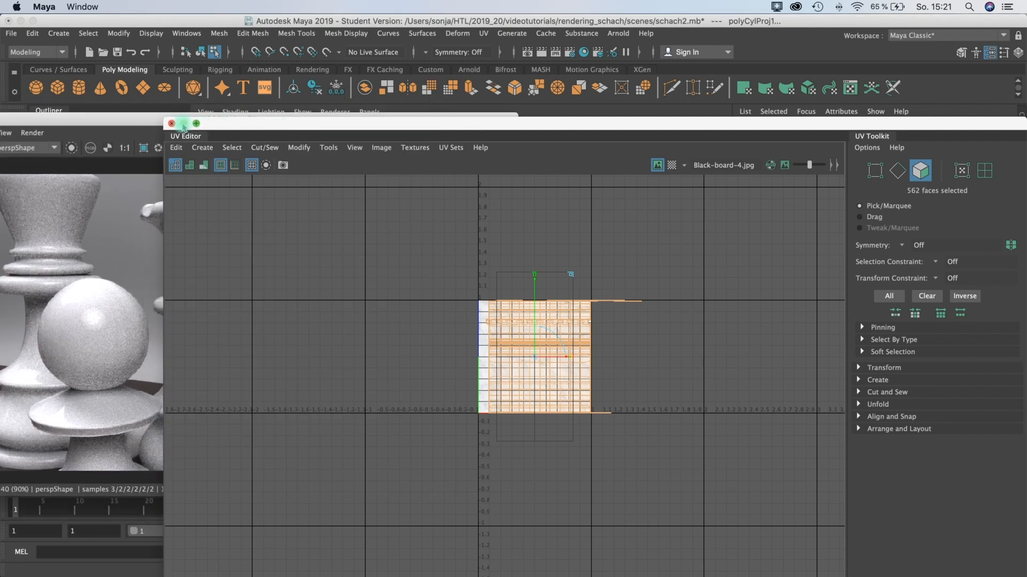
left_click(183, 124)
left_click_drag(223, 125, 295, 124)
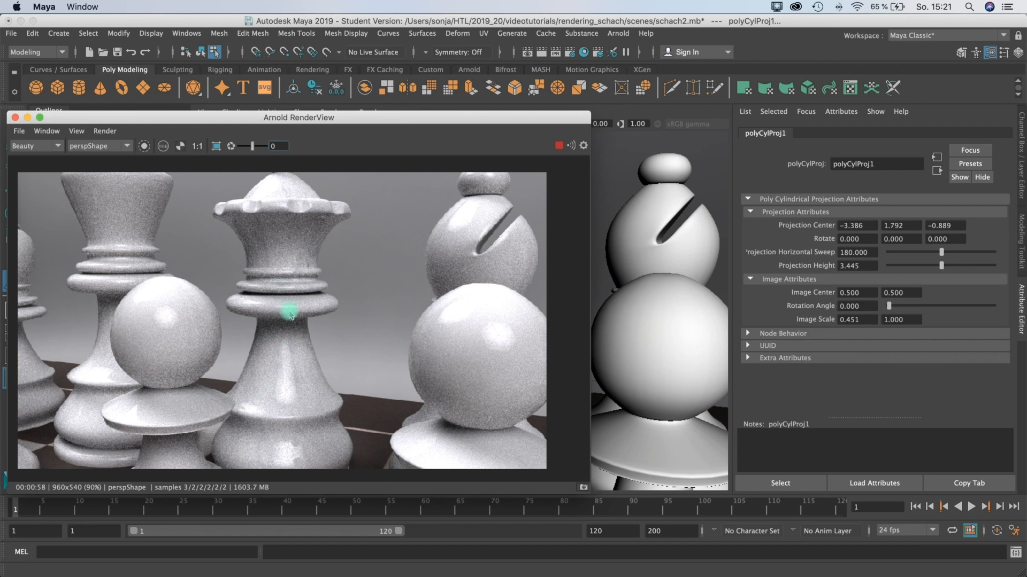
scroll(286, 217, "up", 1)
scroll(286, 217, "down", 2)
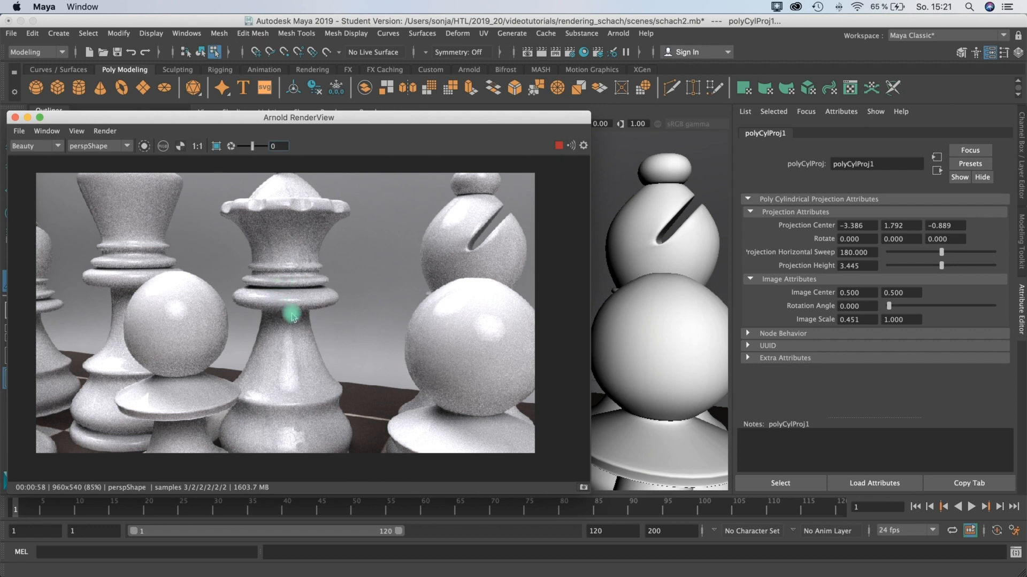
left_click_drag(355, 122, 382, 121)
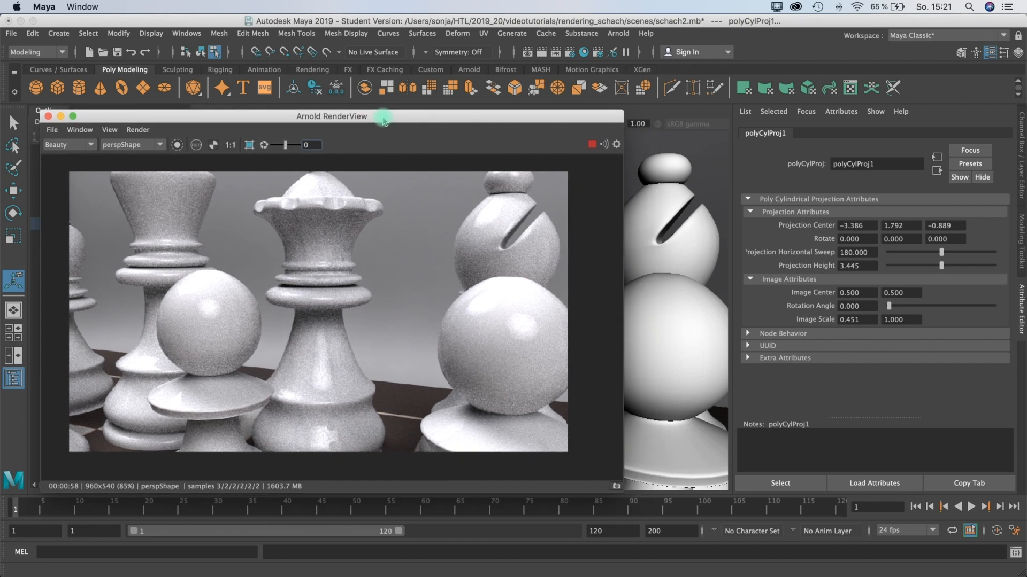